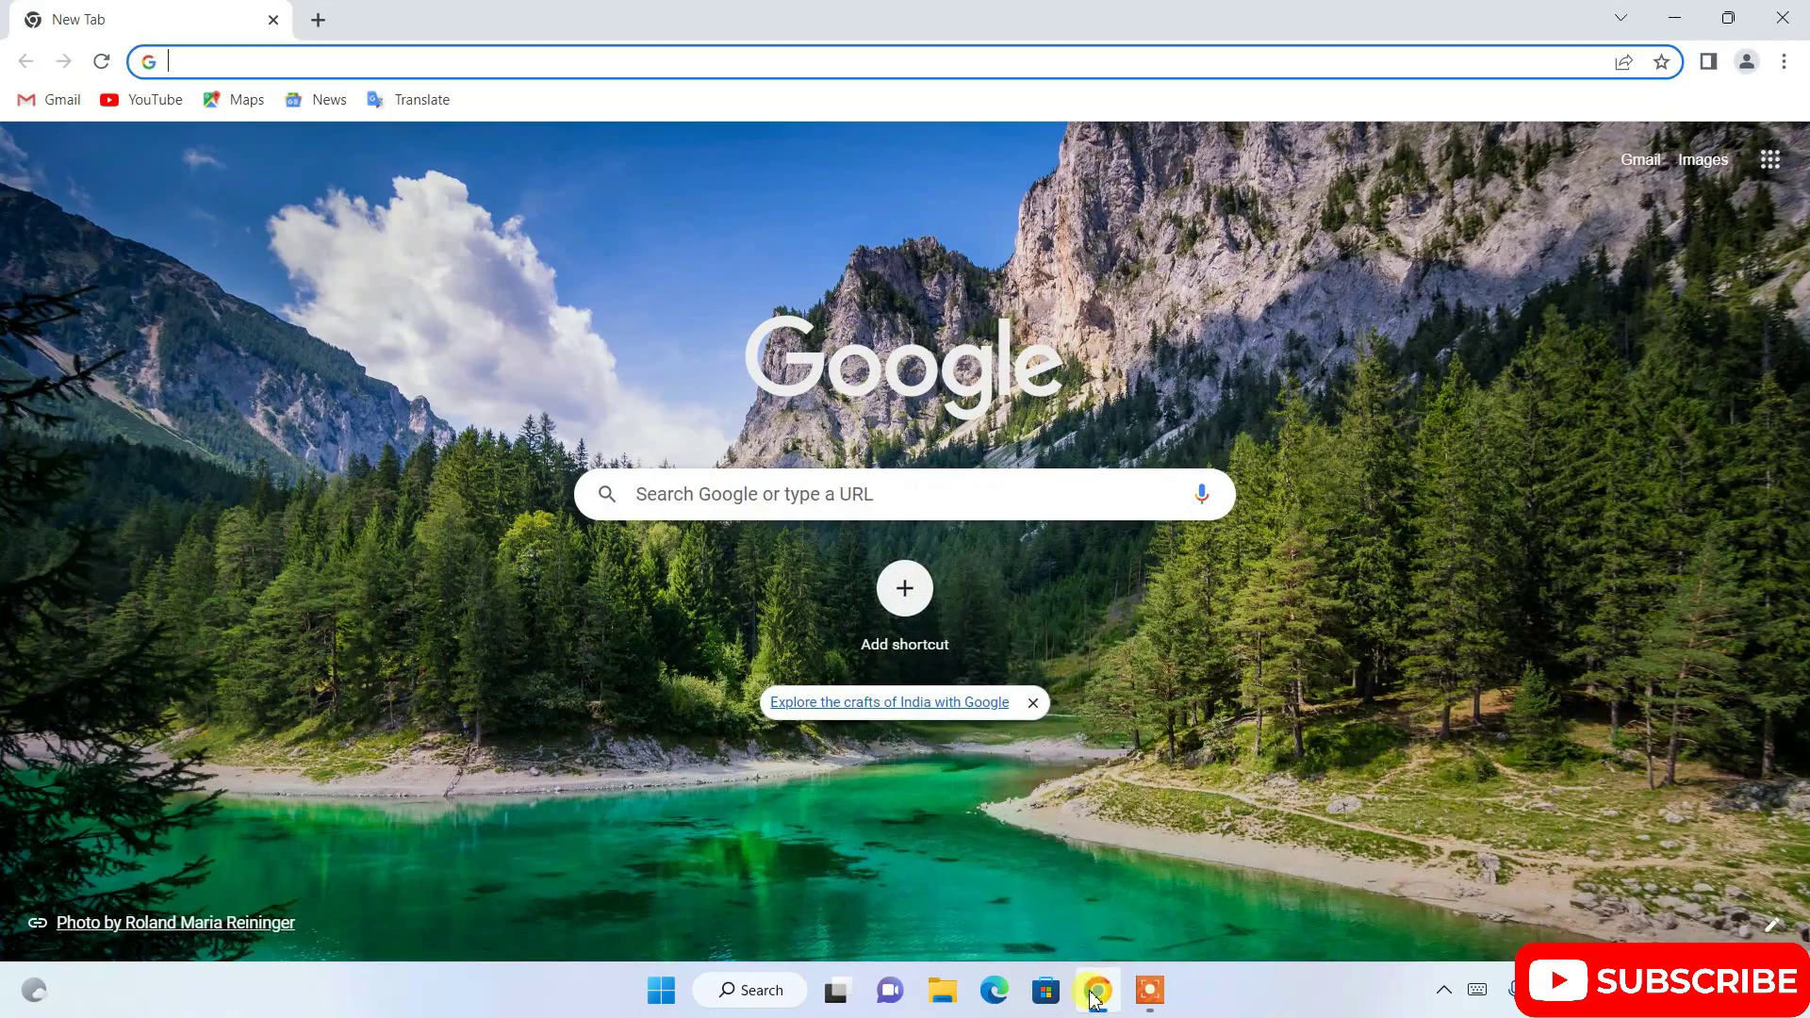
# Step: Search Google for 'eclipse ide download' using the address bar's suggestion
pyautogui.click(1018, 56)
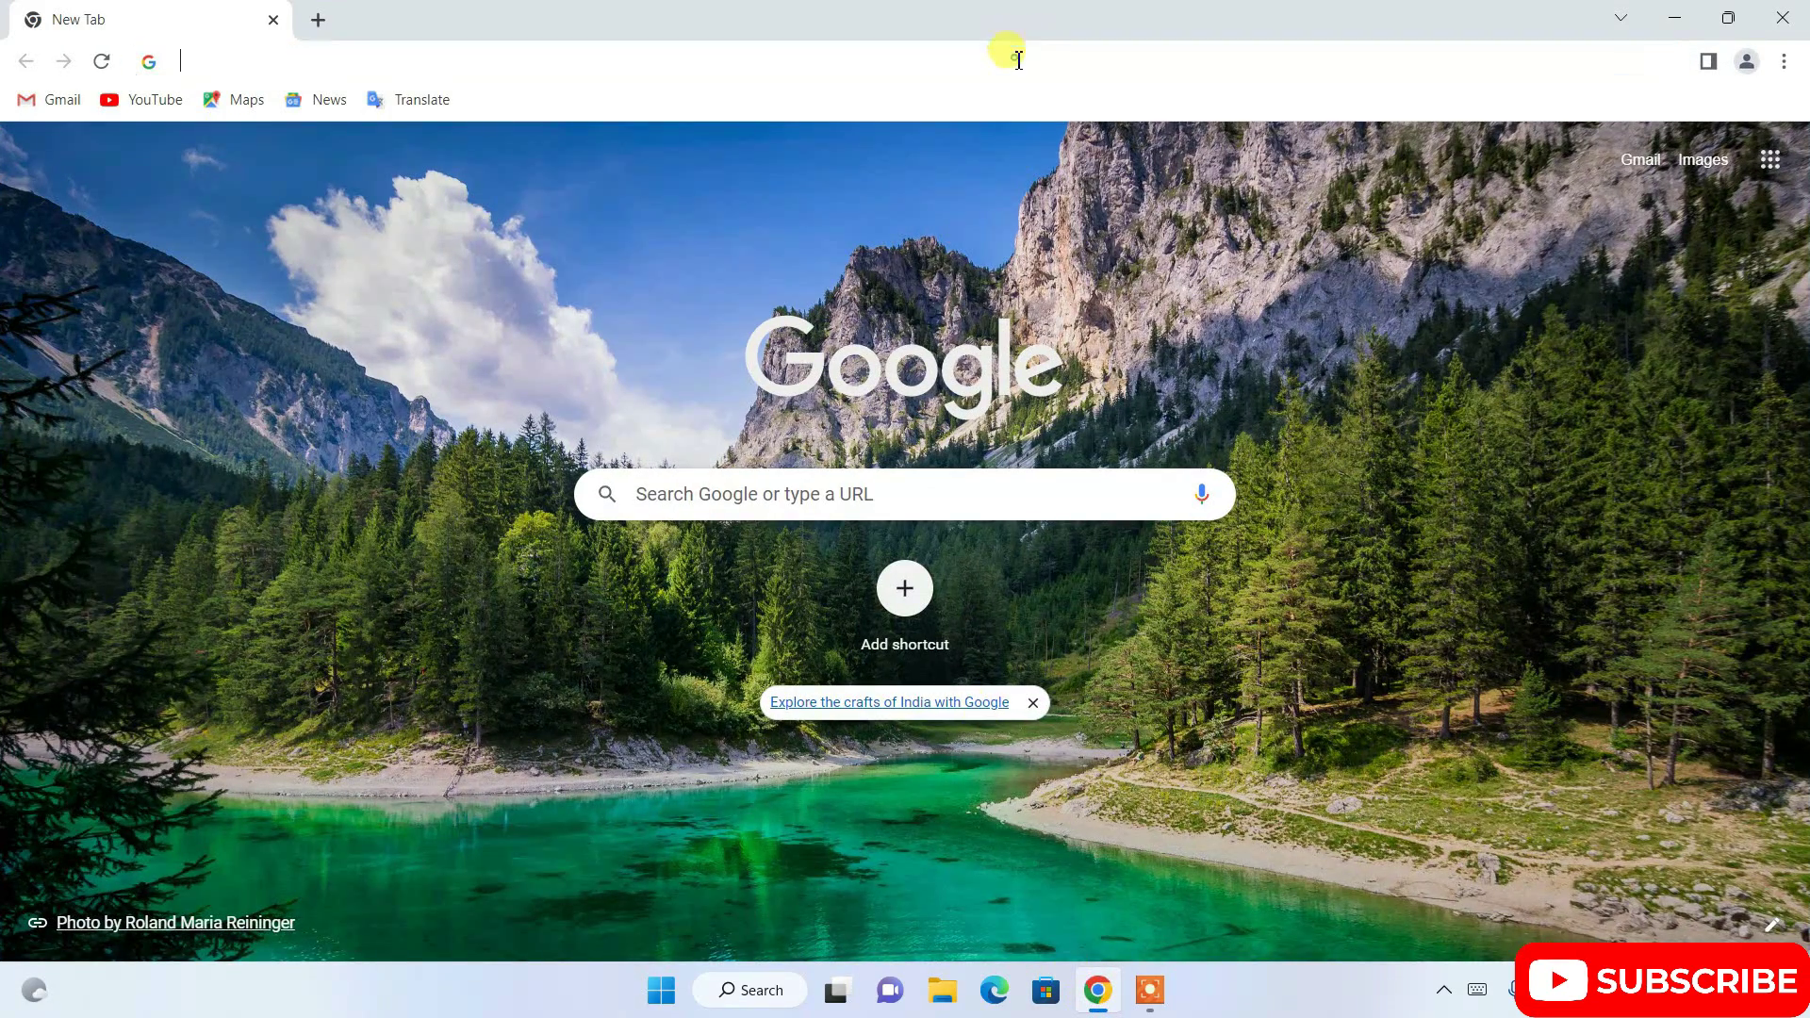
pyautogui.write('eclp')
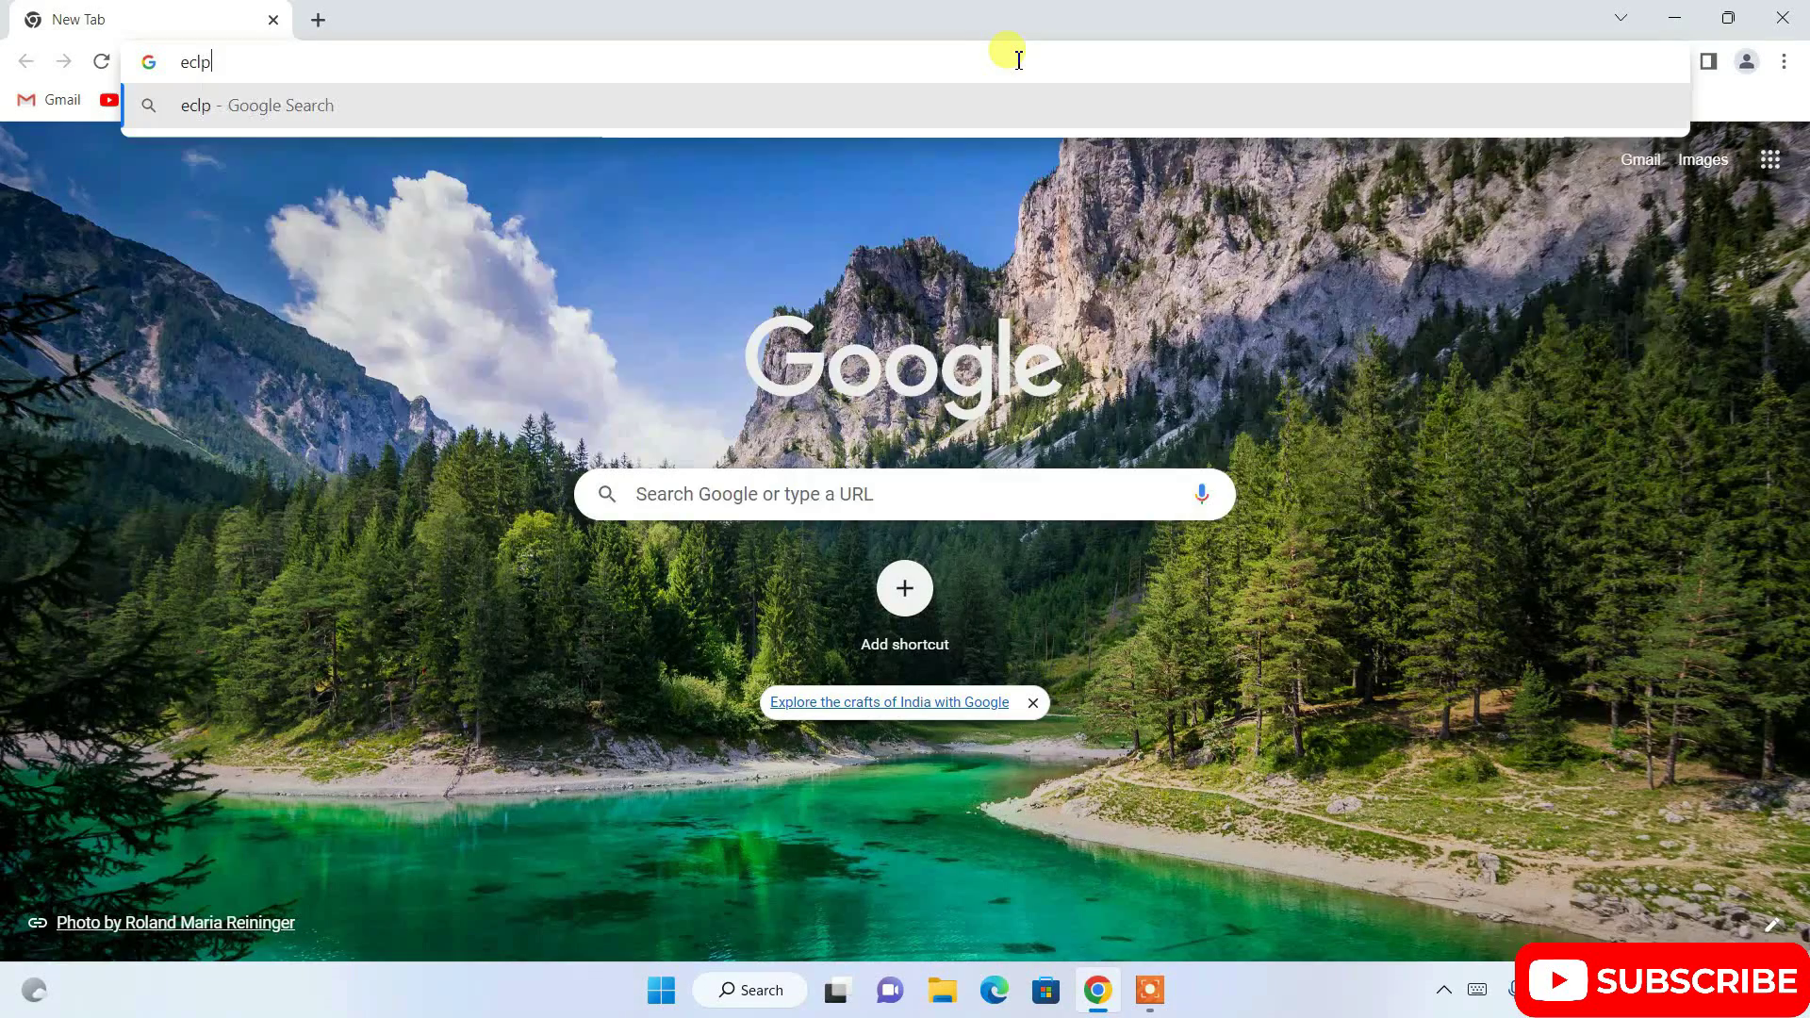
pyautogui.press('Down')
pyautogui.press('Down')
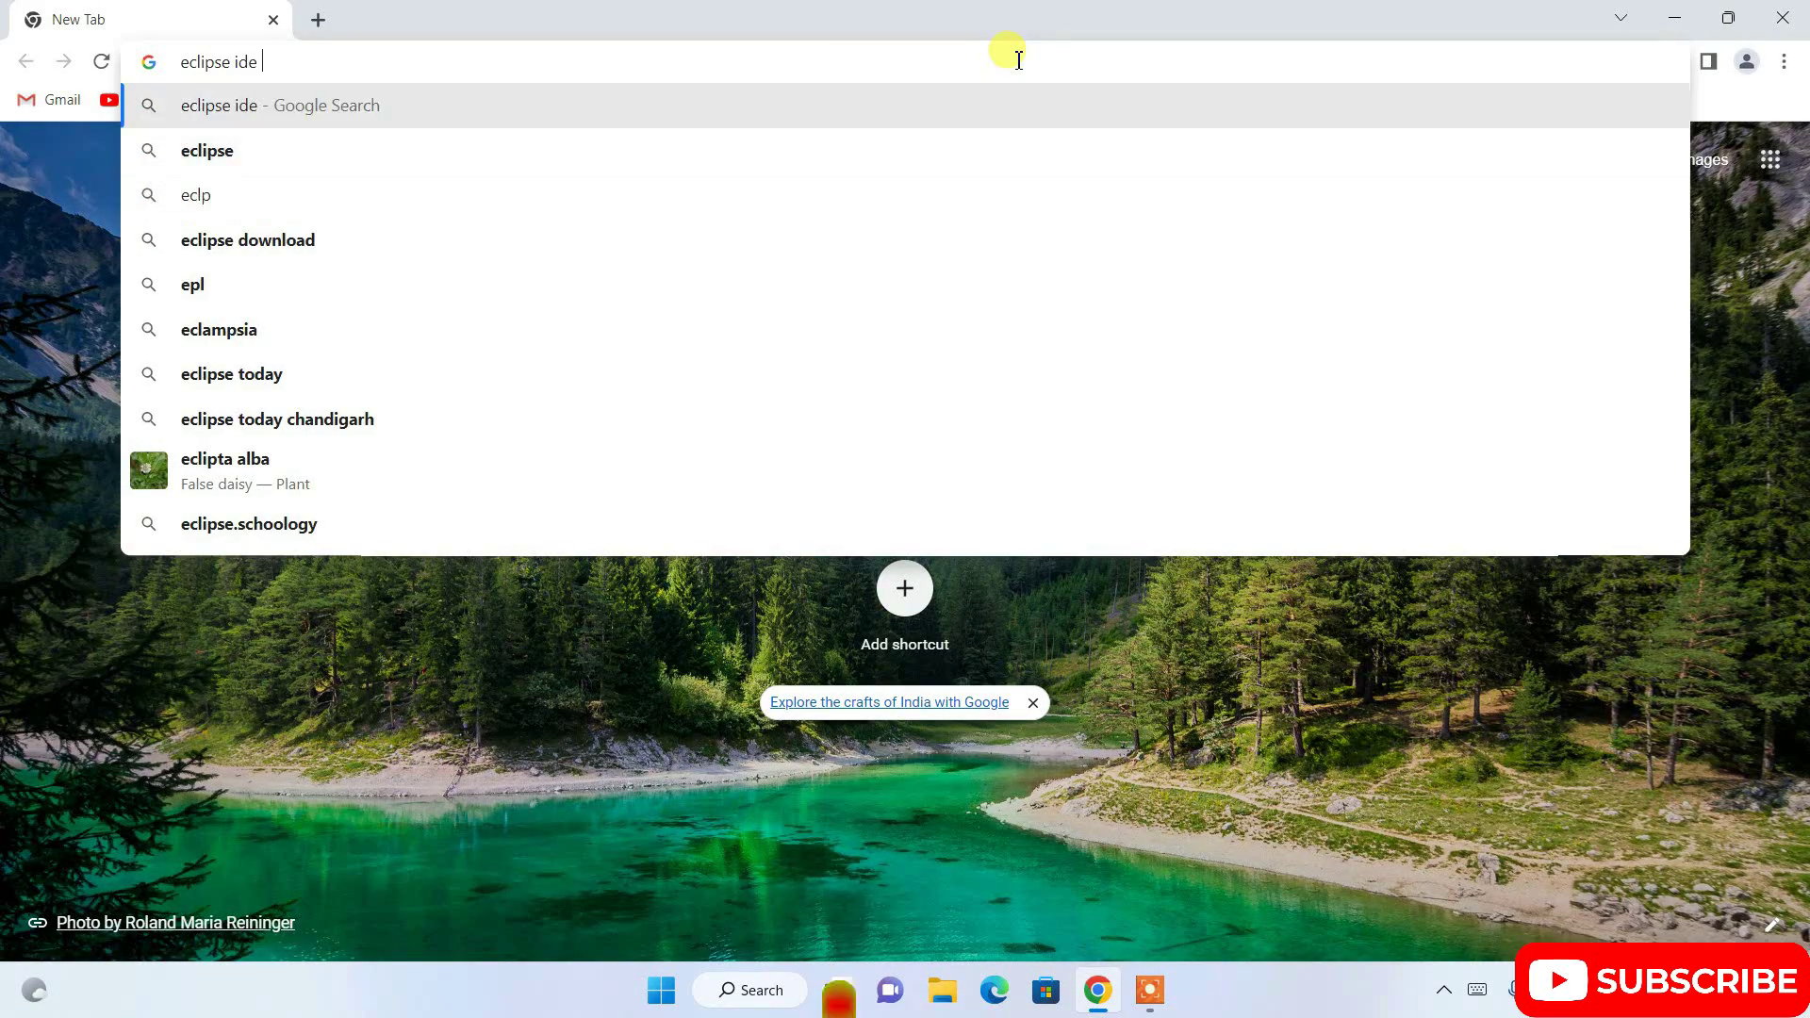
pyautogui.press('Down')
pyautogui.press('Return')
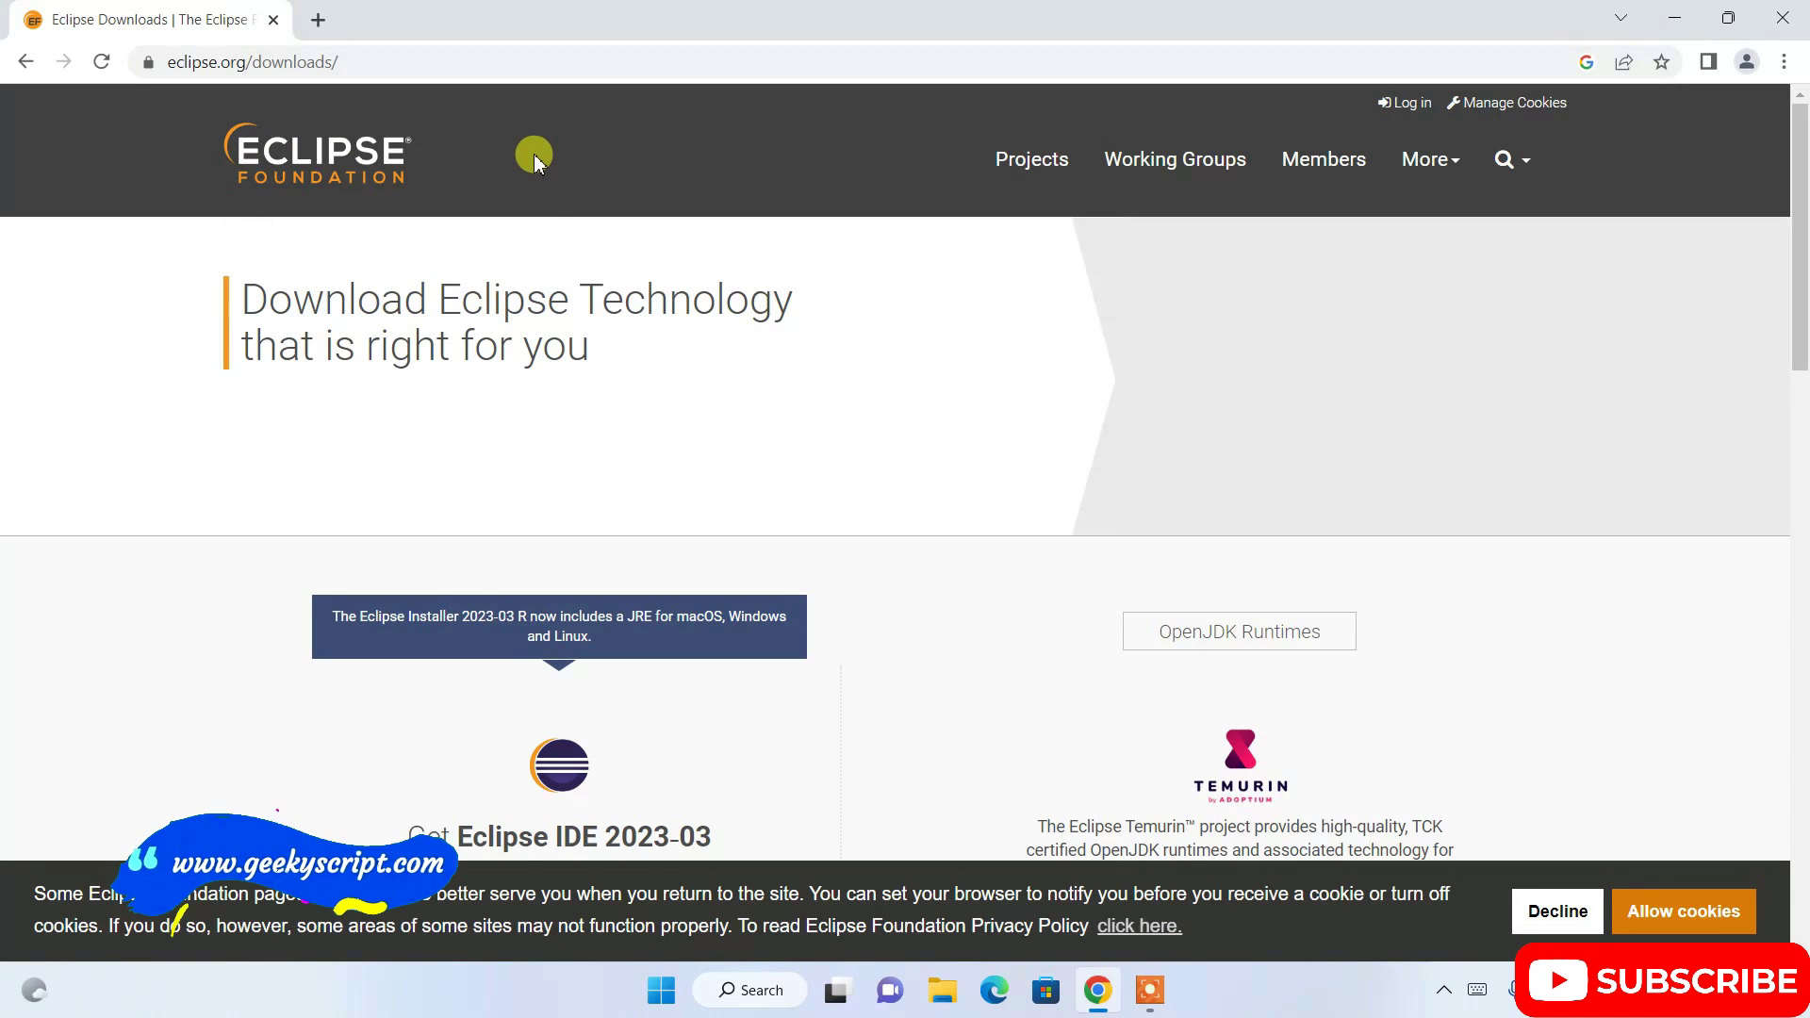
# Step: Scroll the eclipse.org downloads page down to the Get Eclipse IDE 2023-03 section
pyautogui.scroll(-2, 557, 441)
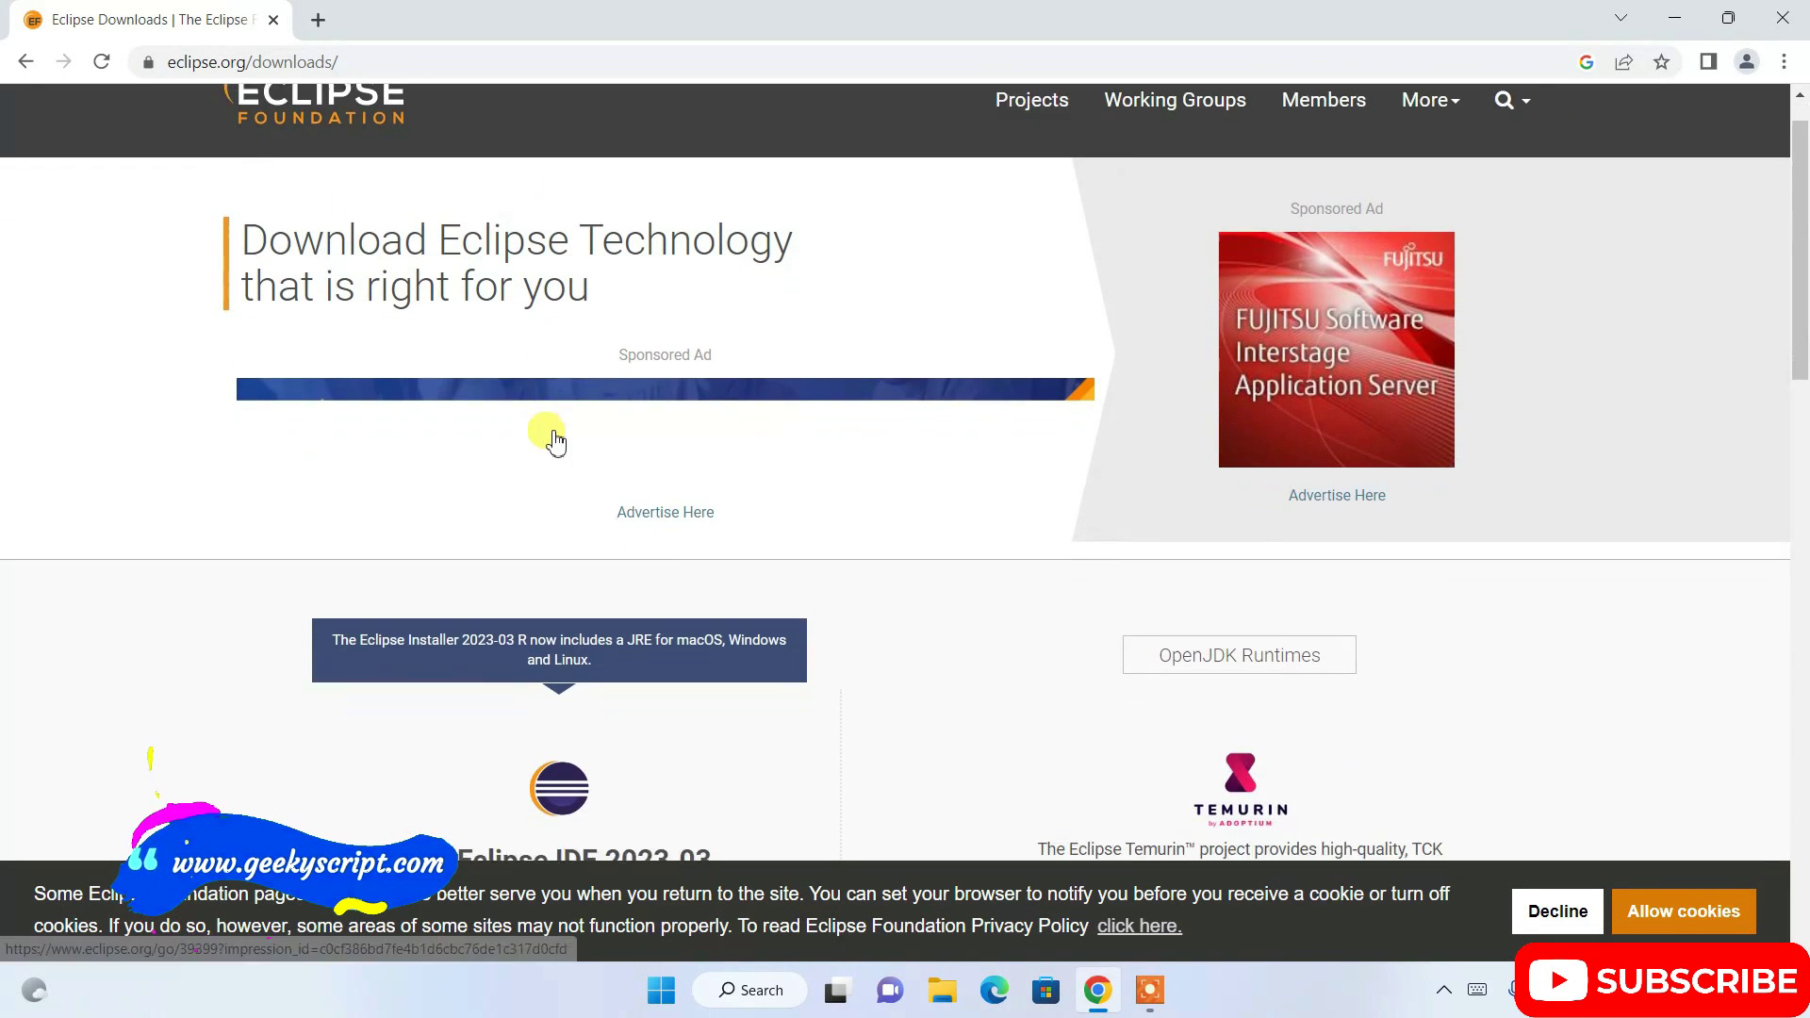
pyautogui.scroll(-4, 556, 441)
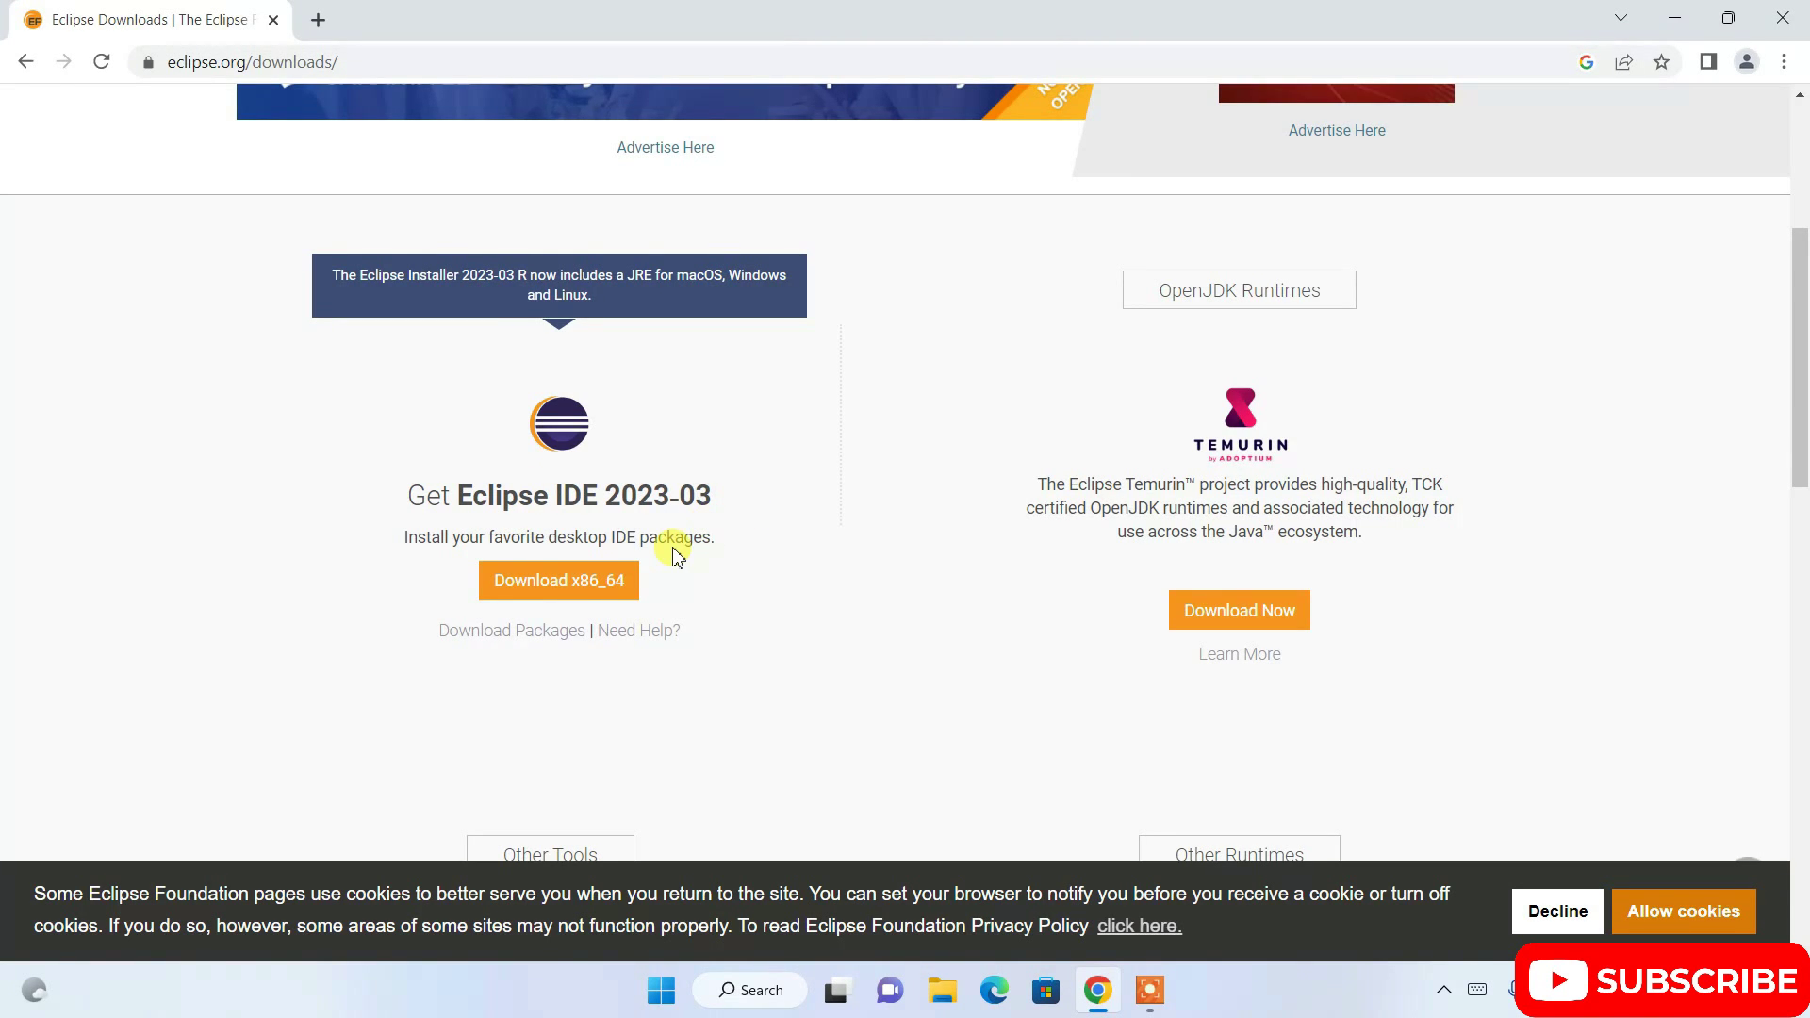
# Step: Start the x86_64 Eclipse installer download from the mirror, then cancel it
pyautogui.click(565, 583)
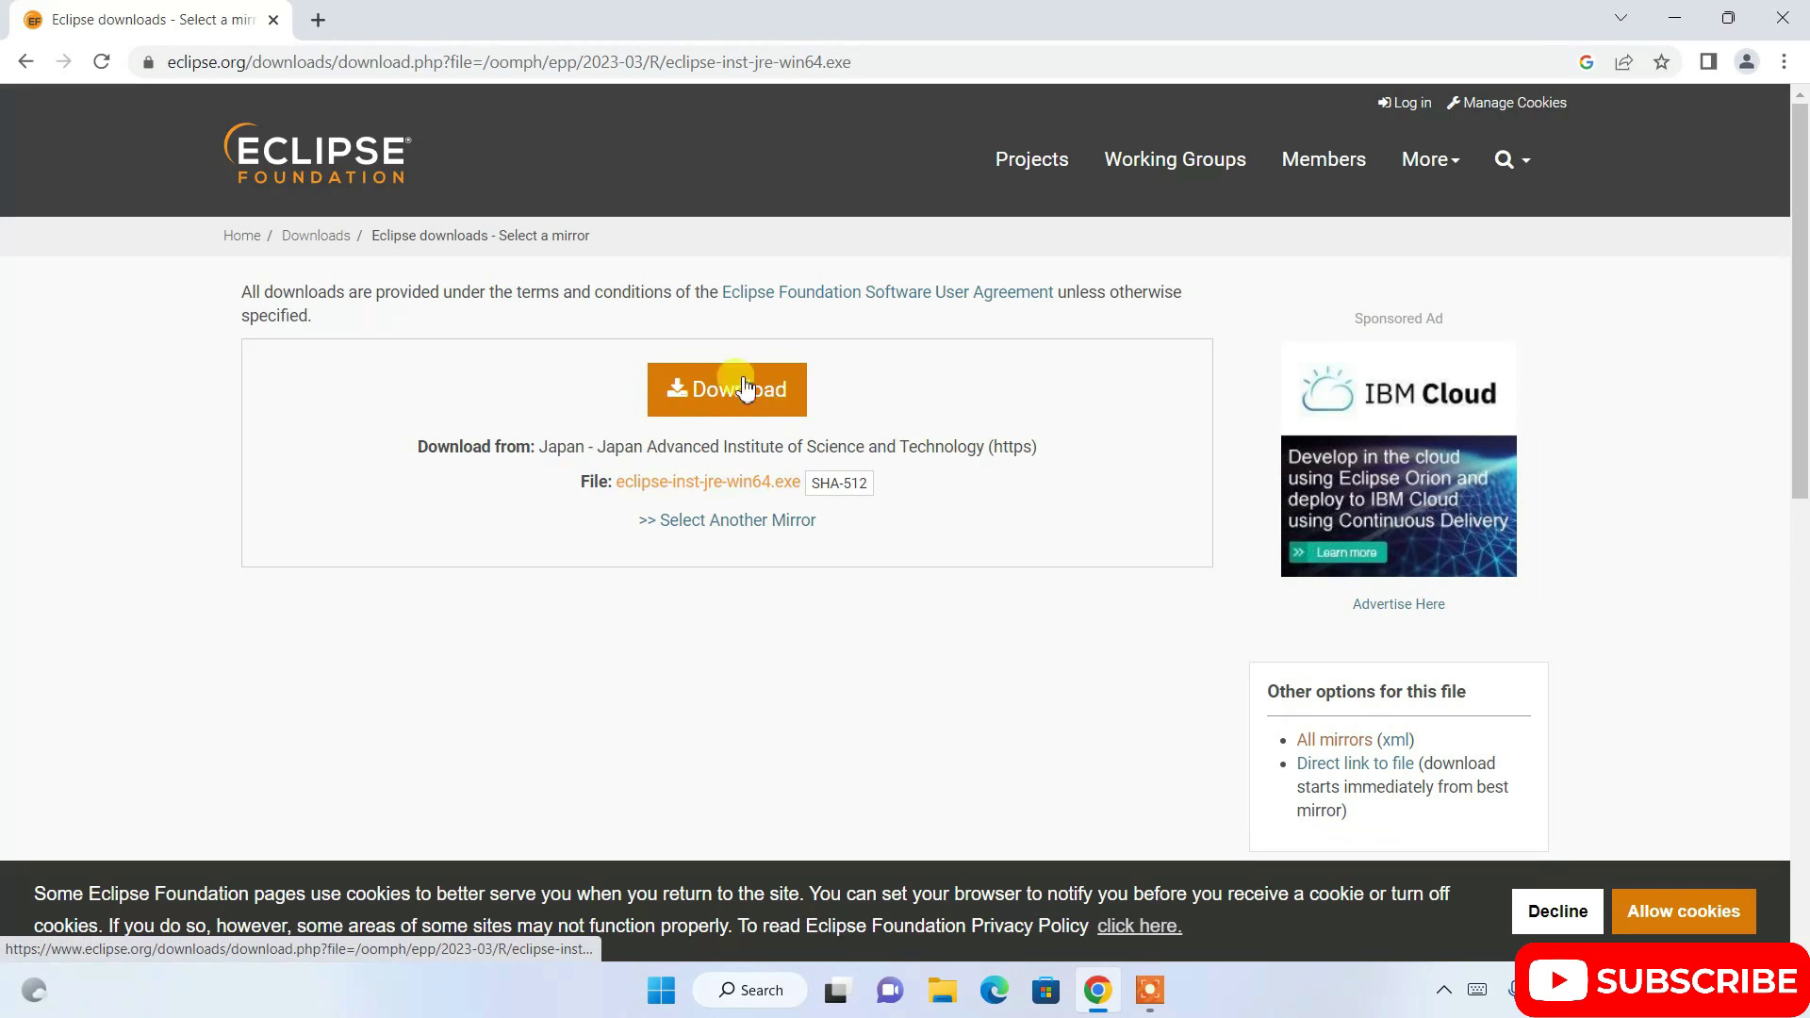
pyautogui.click(749, 403)
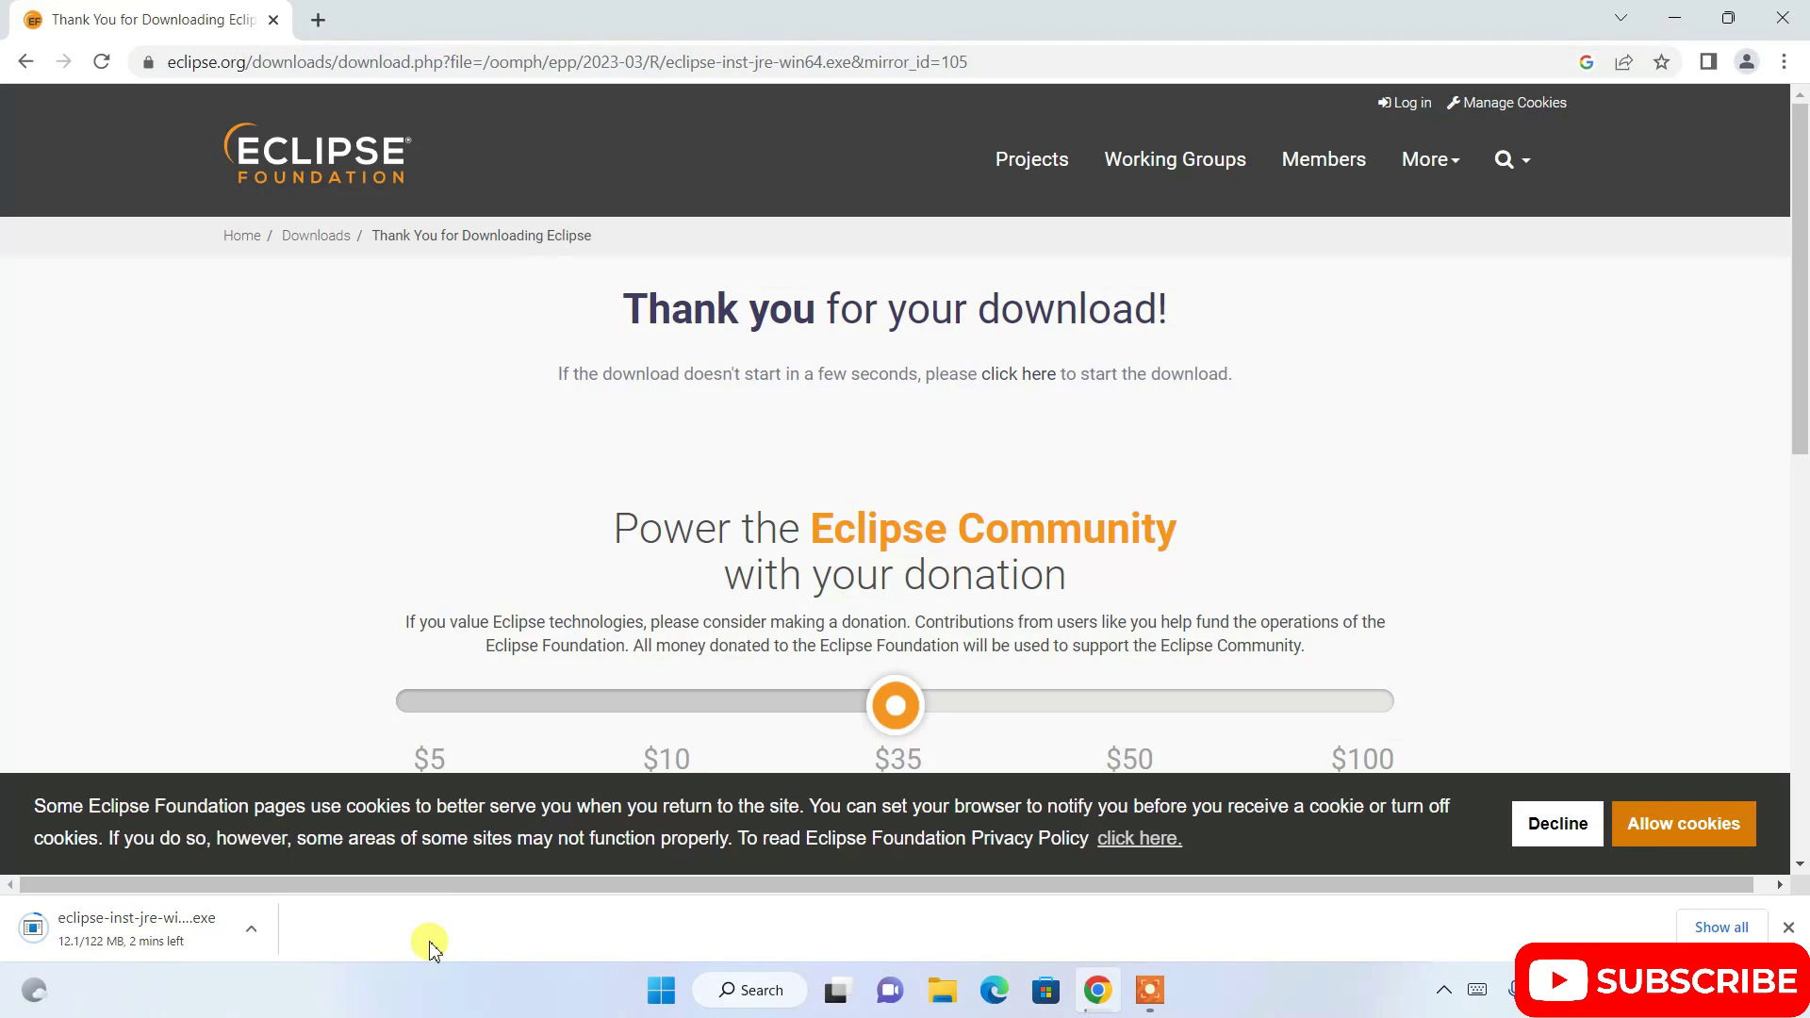
pyautogui.click(252, 932)
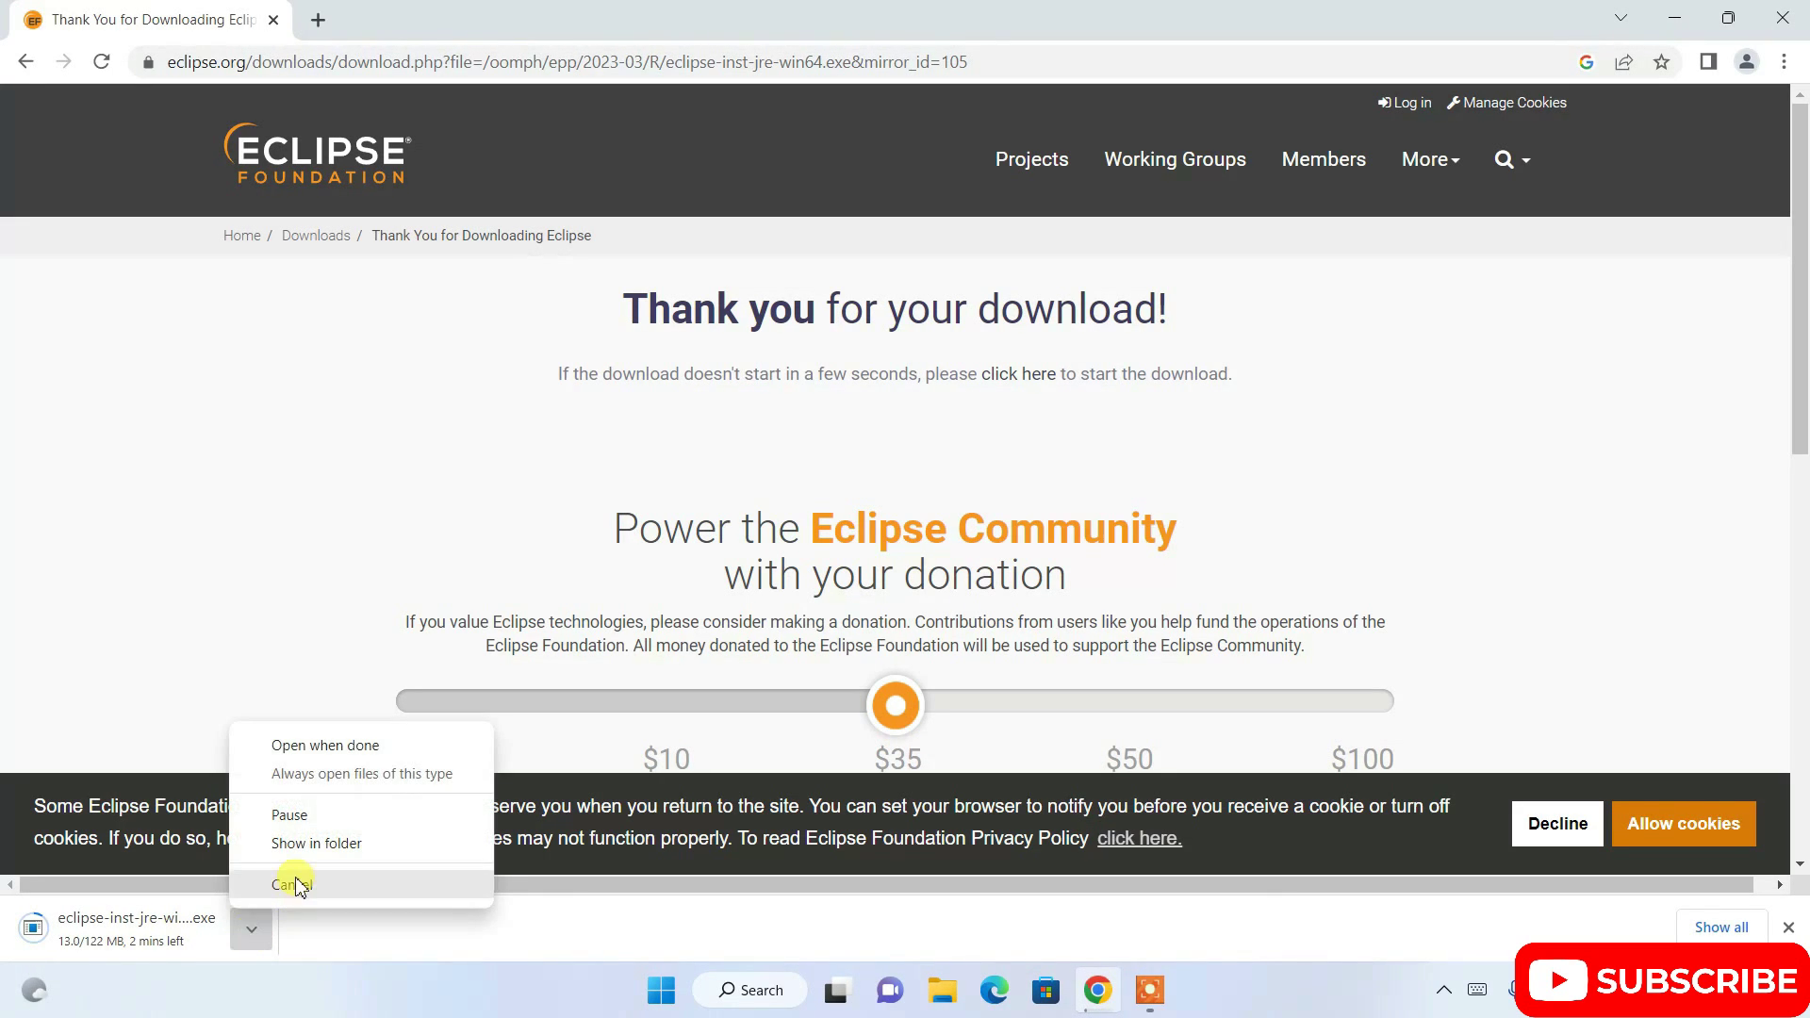
pyautogui.click(303, 886)
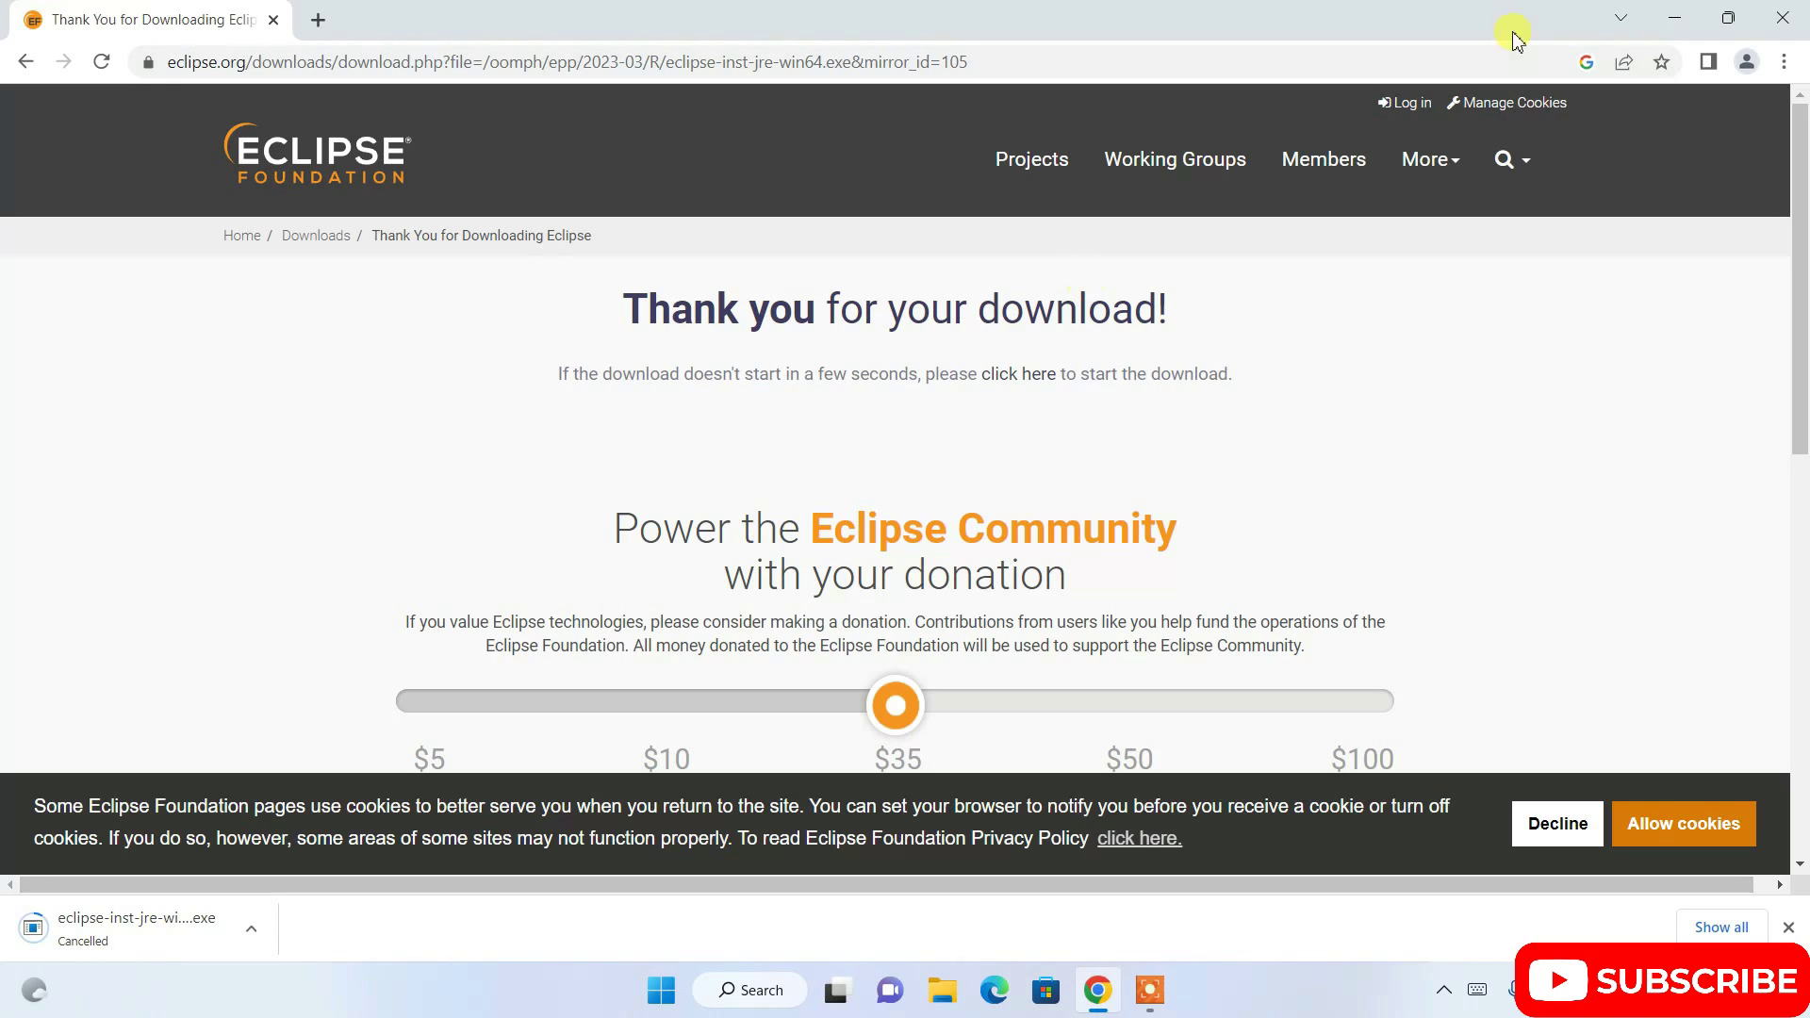
# Step: Run eclipse-inst-jre-win64.exe from the Downloads\Software folder and reveal the installer
pyautogui.click(1672, 16)
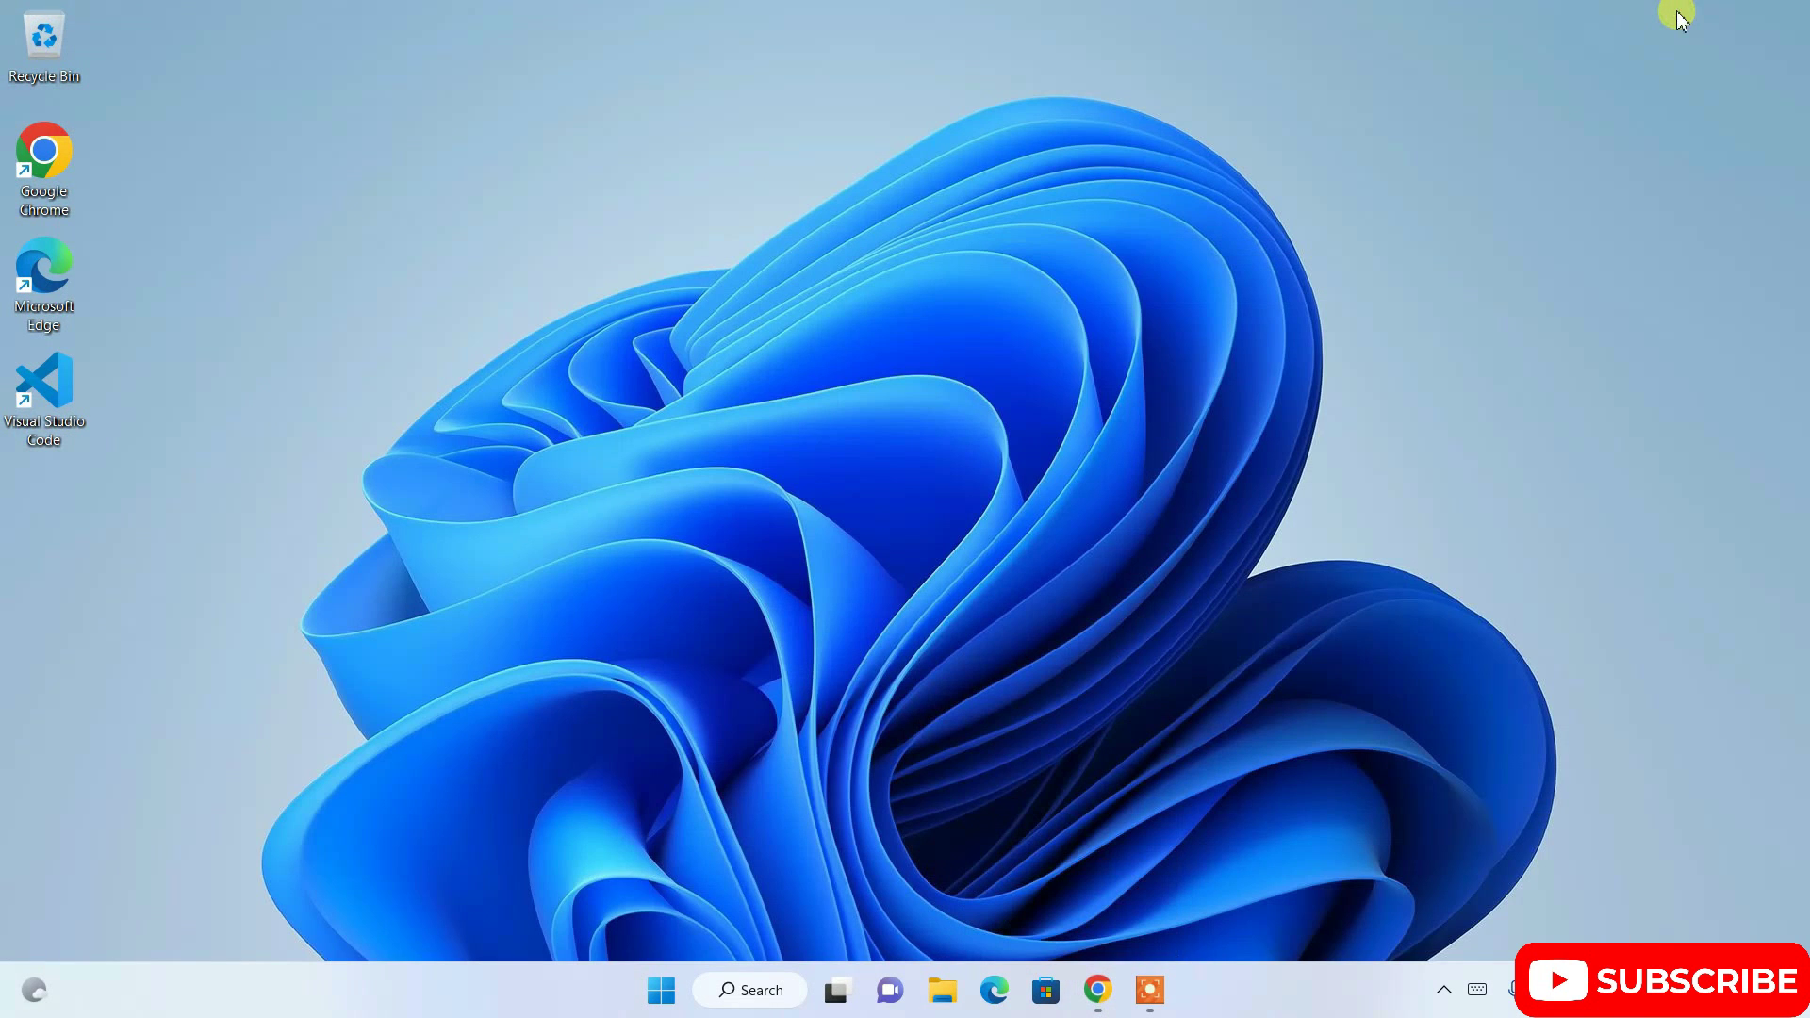
pyautogui.click(943, 985)
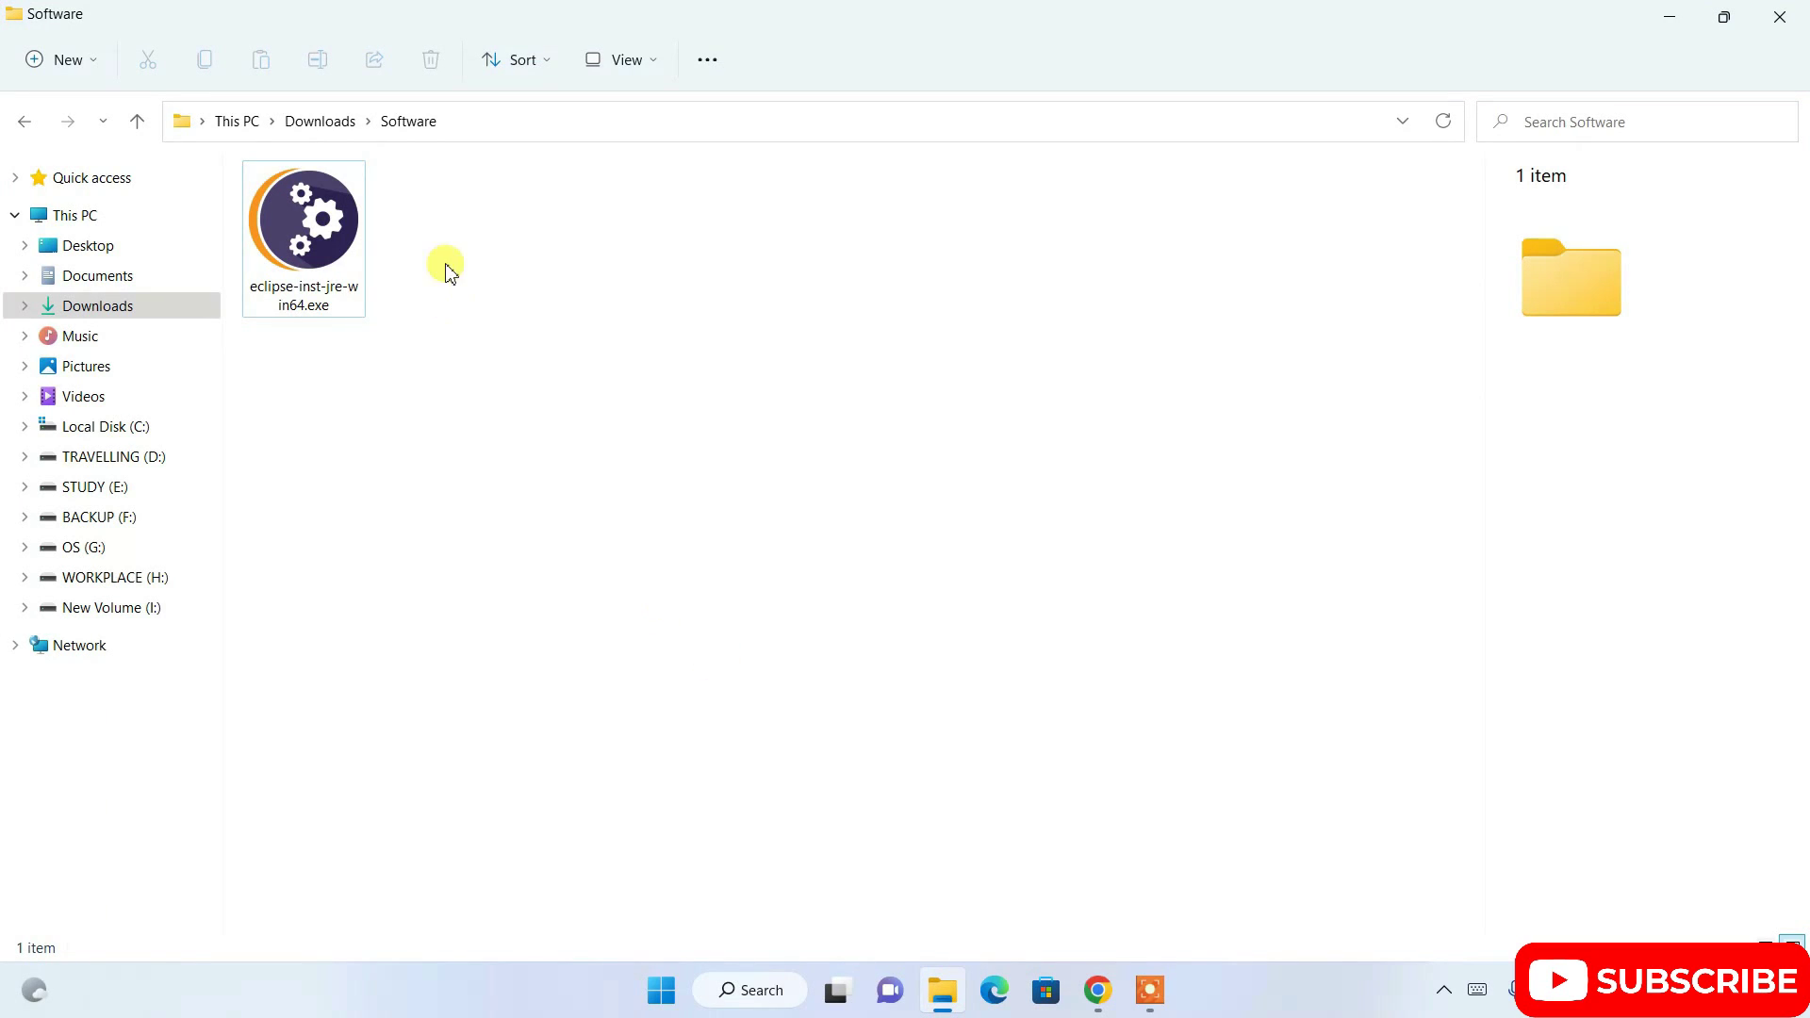
pyautogui.click(320, 261)
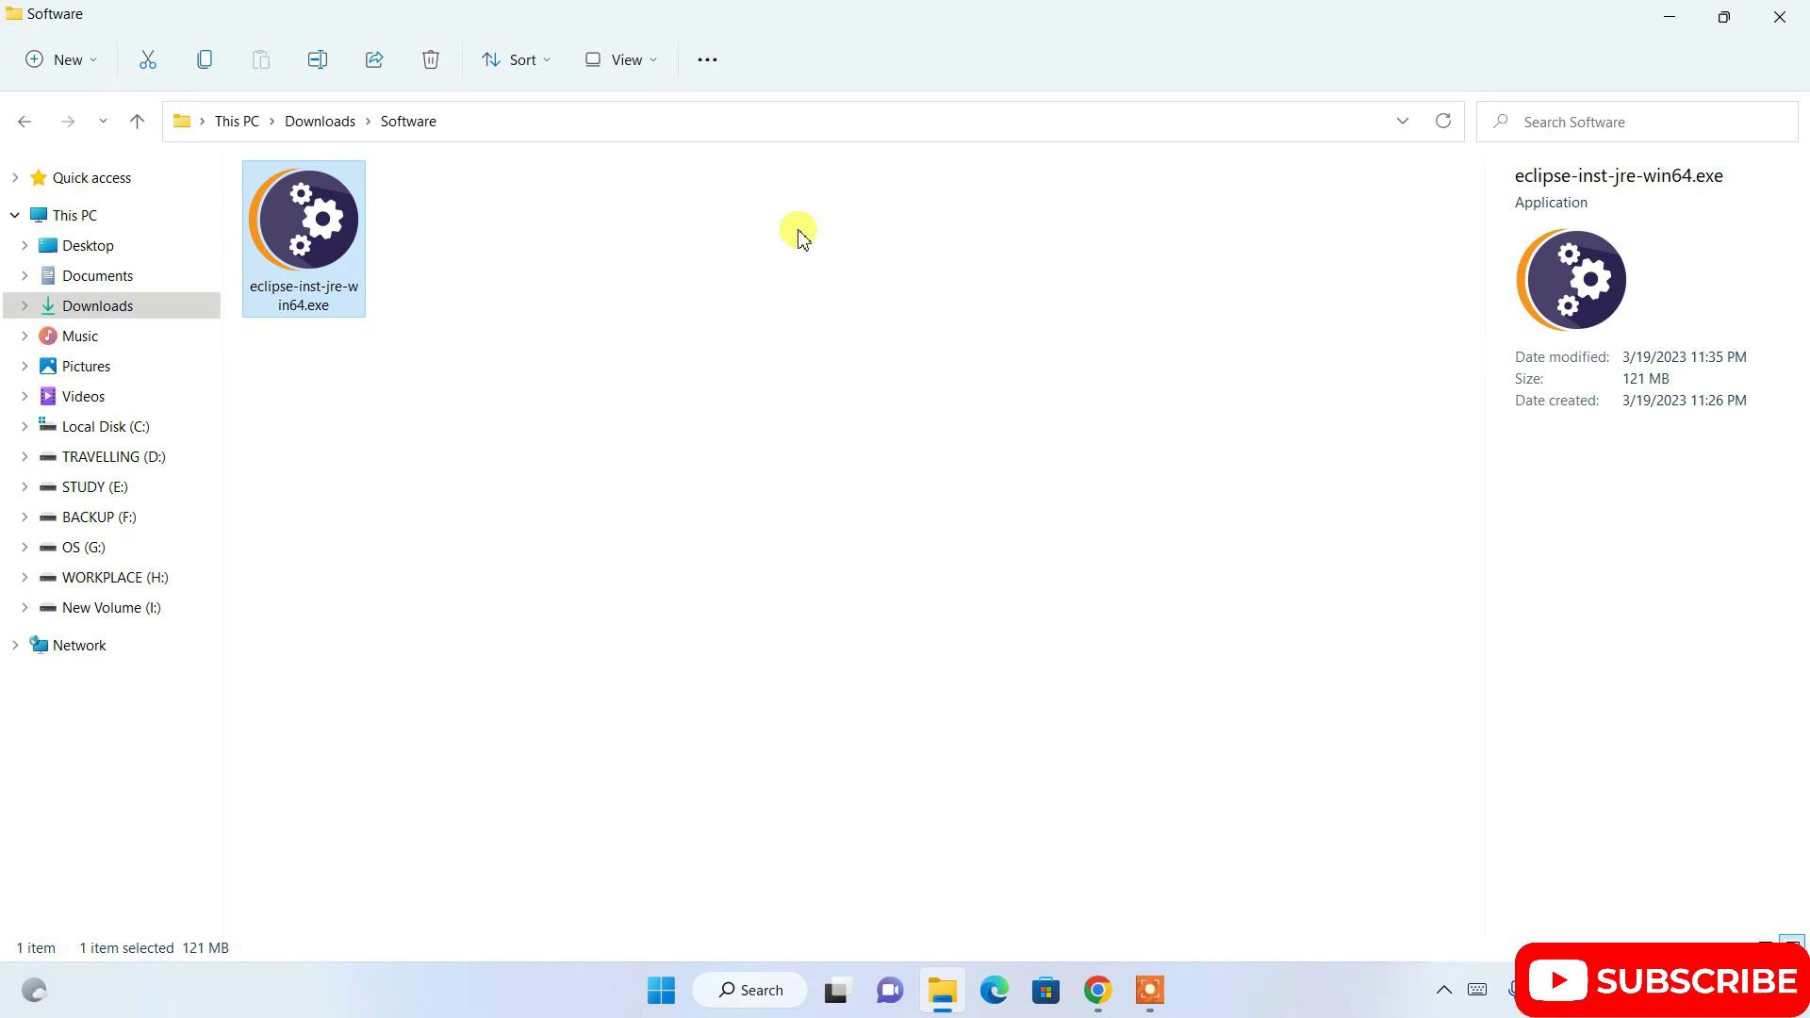
pyautogui.doubleClick(300, 238)
pyautogui.click(1667, 17)
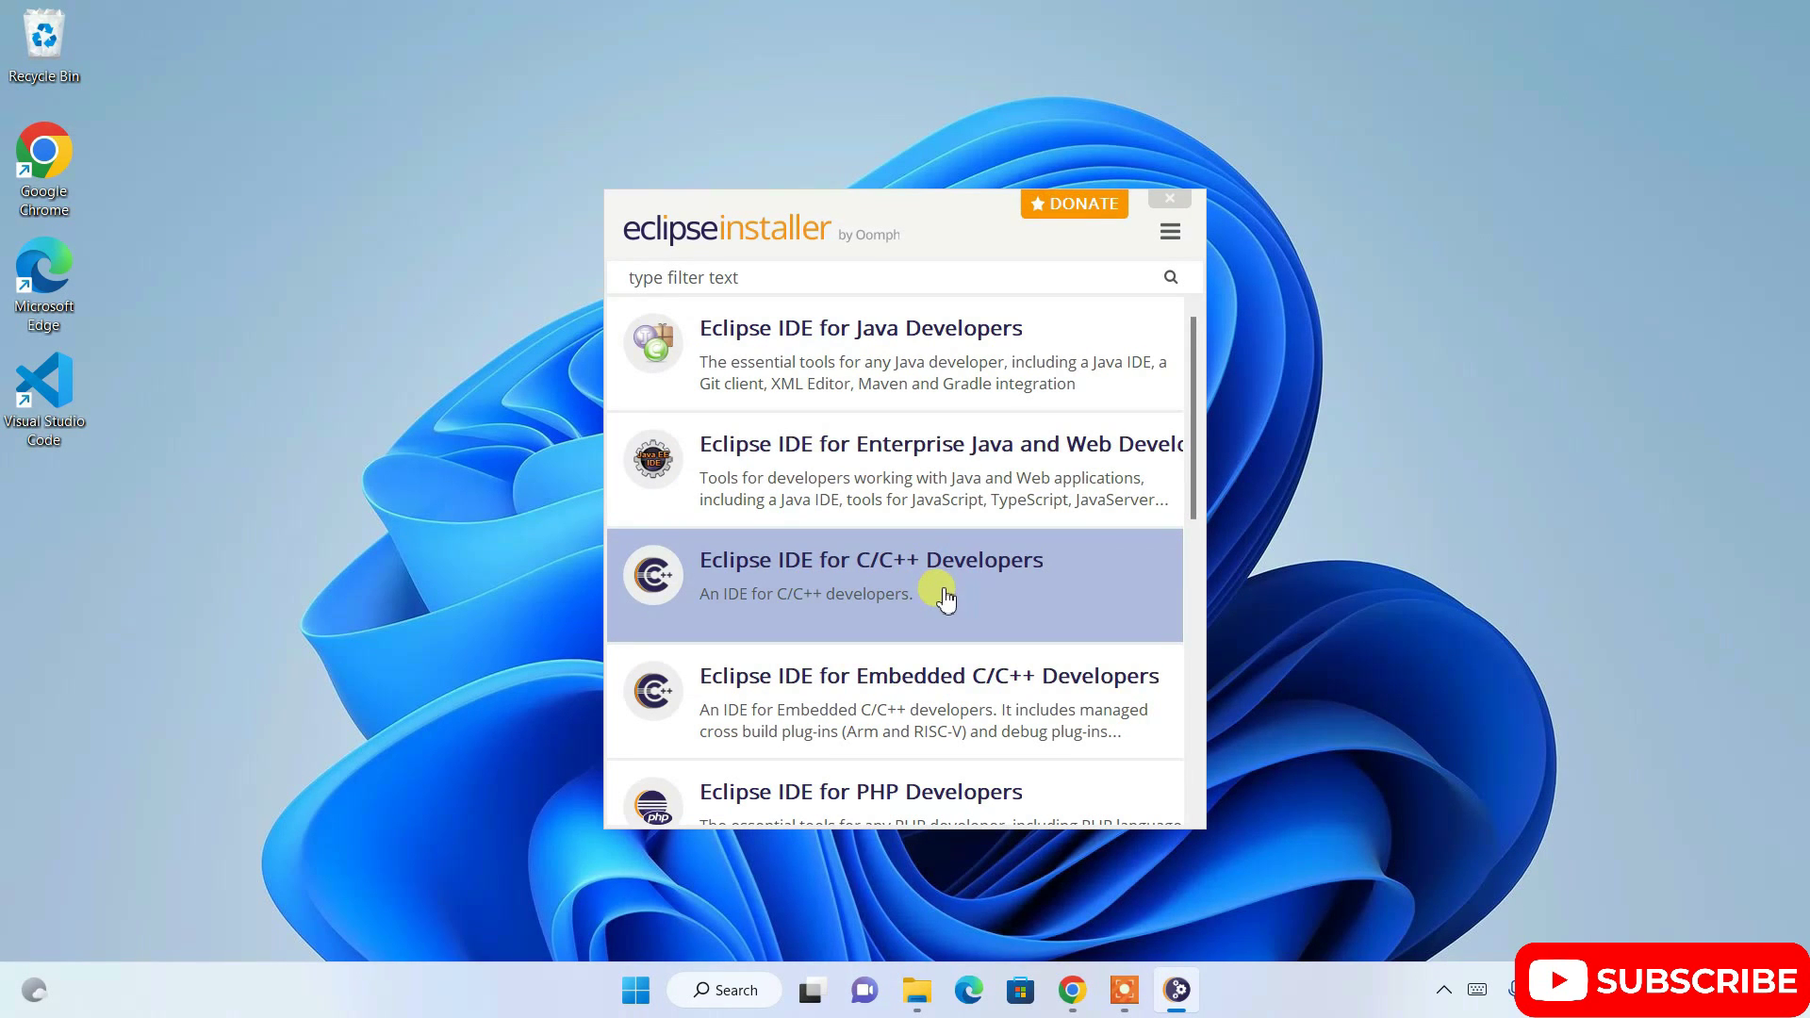
# Step: Scroll through the installer's IDE package list and back up to the top
pyautogui.scroll(-2, 1002, 594)
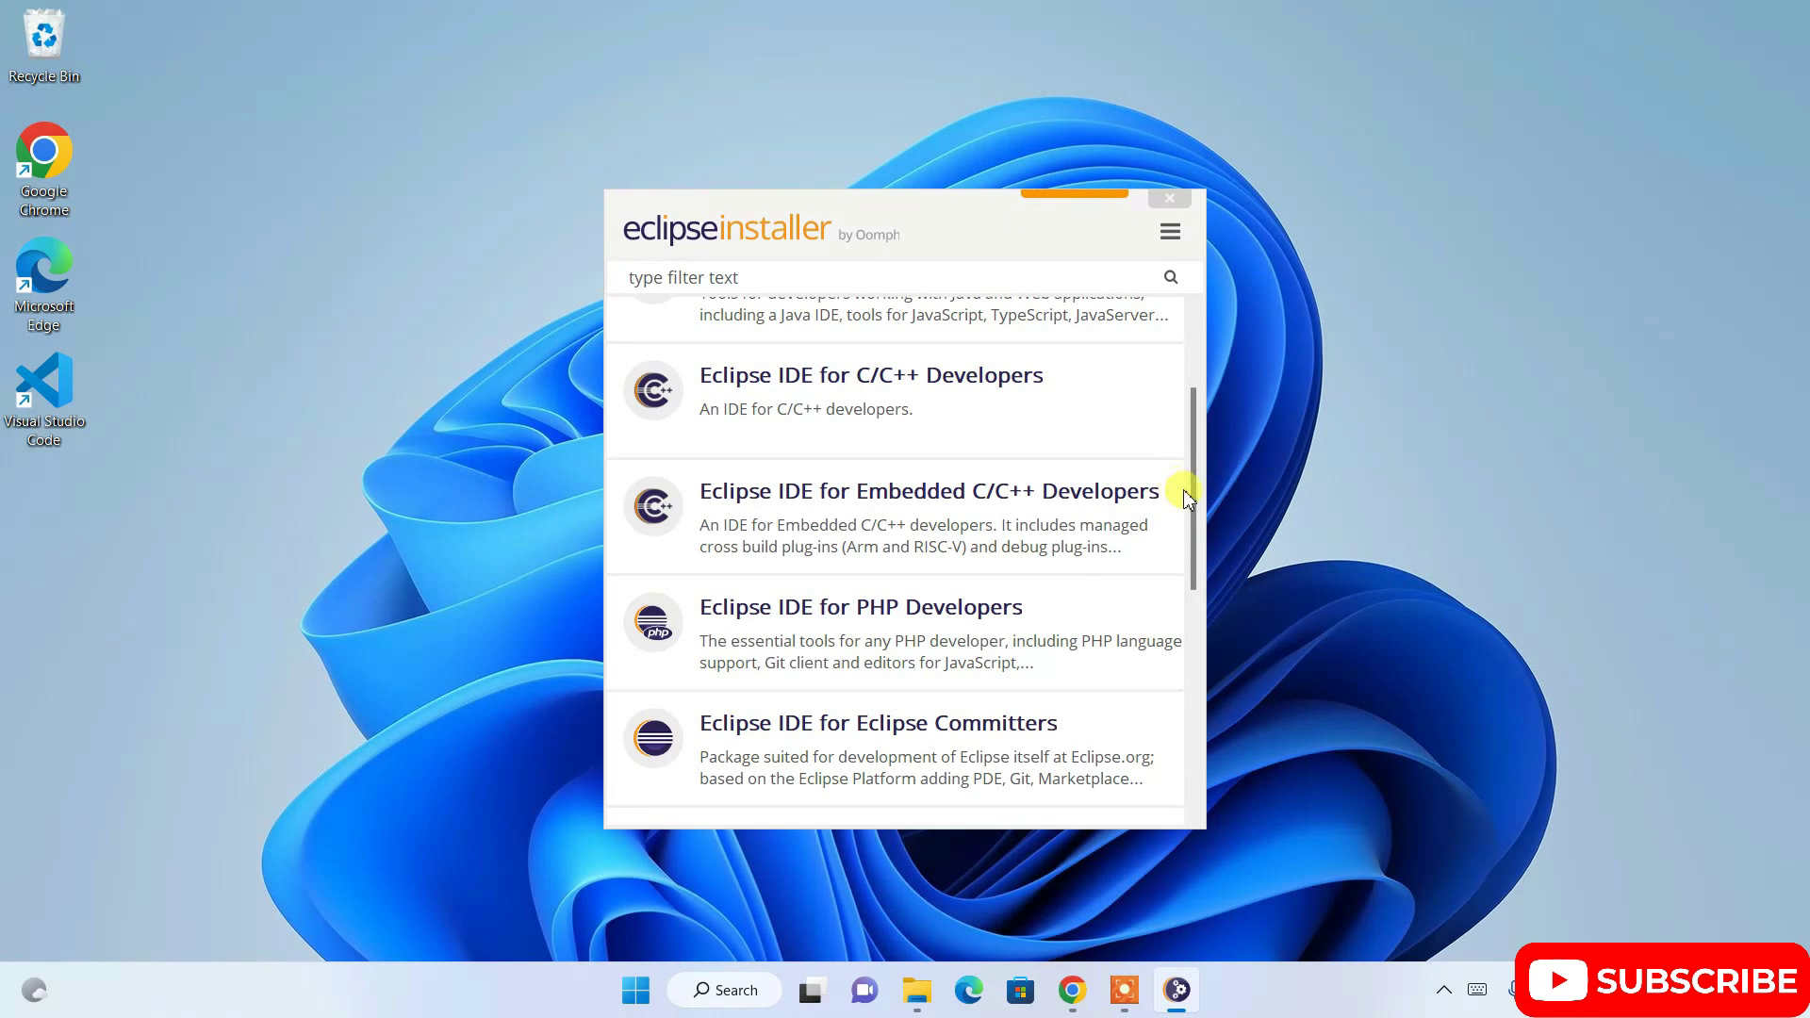
pyautogui.moveTo(1191, 506); pyautogui.dragTo(1184, 348)
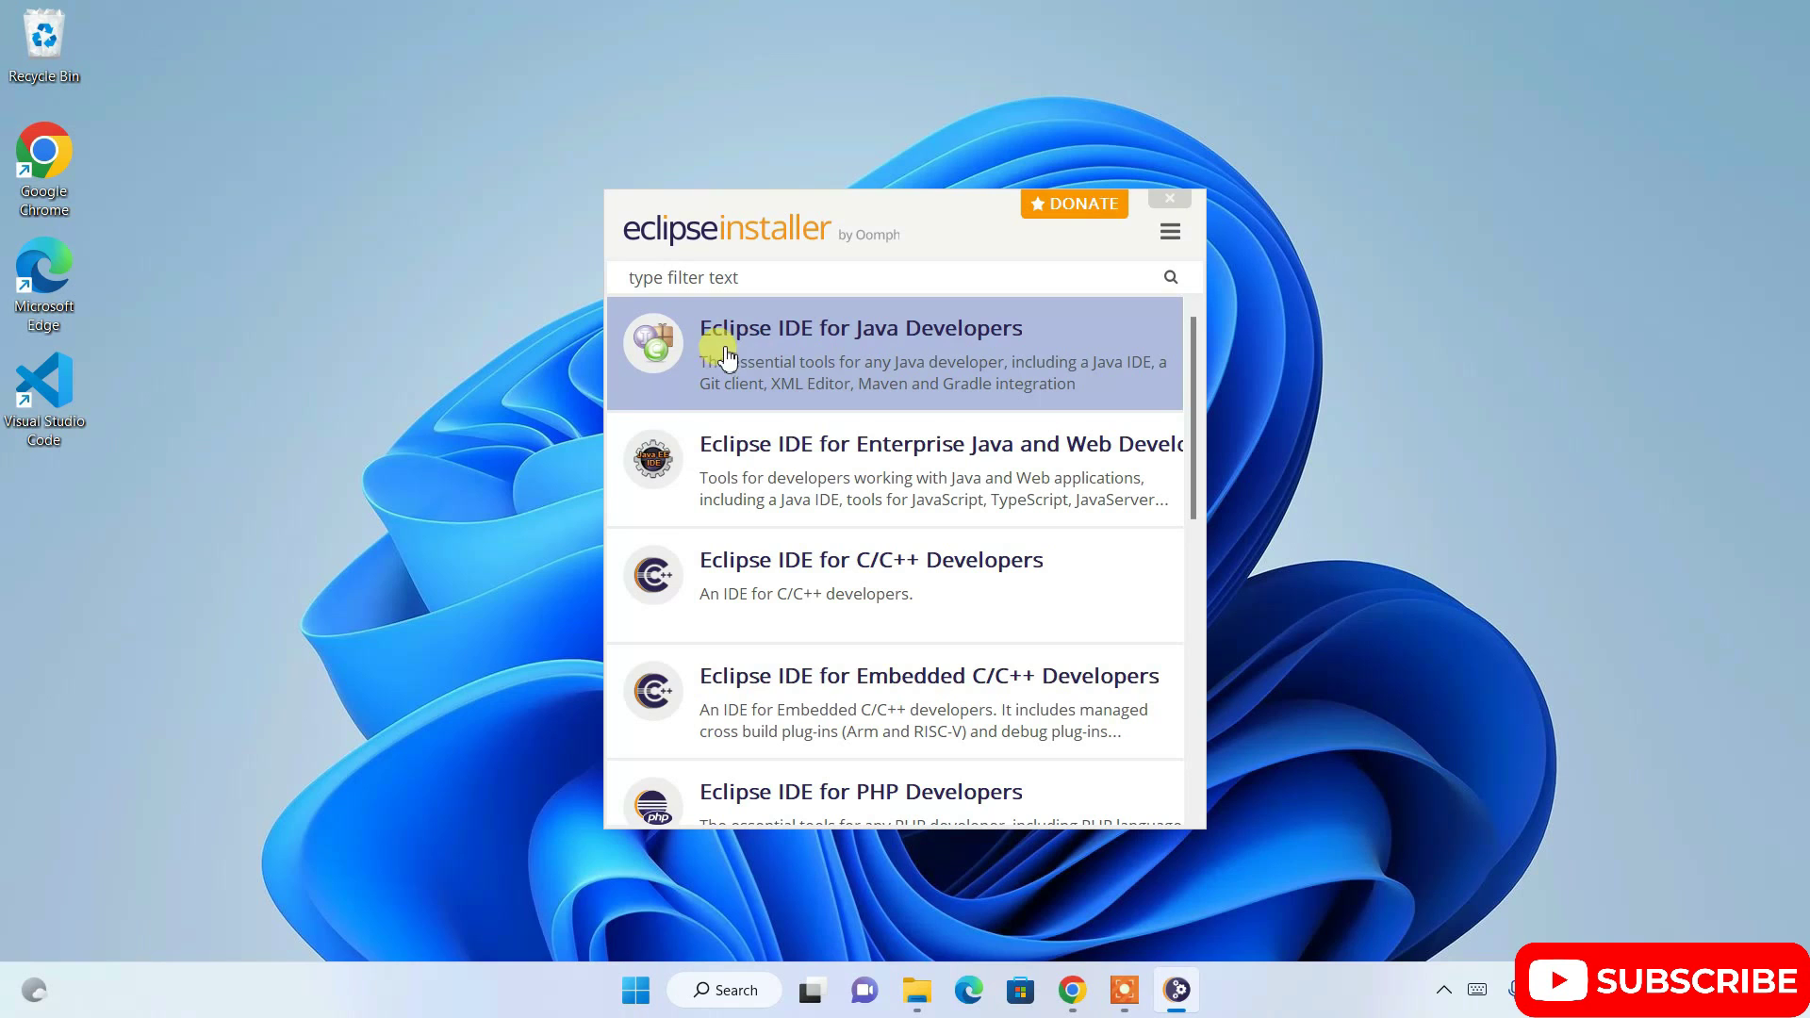
# Step: Choose Eclipse IDE for Java Developers with JRE 19.0.2 and the eclipse\java-2023-03 folder
pyautogui.click(911, 351)
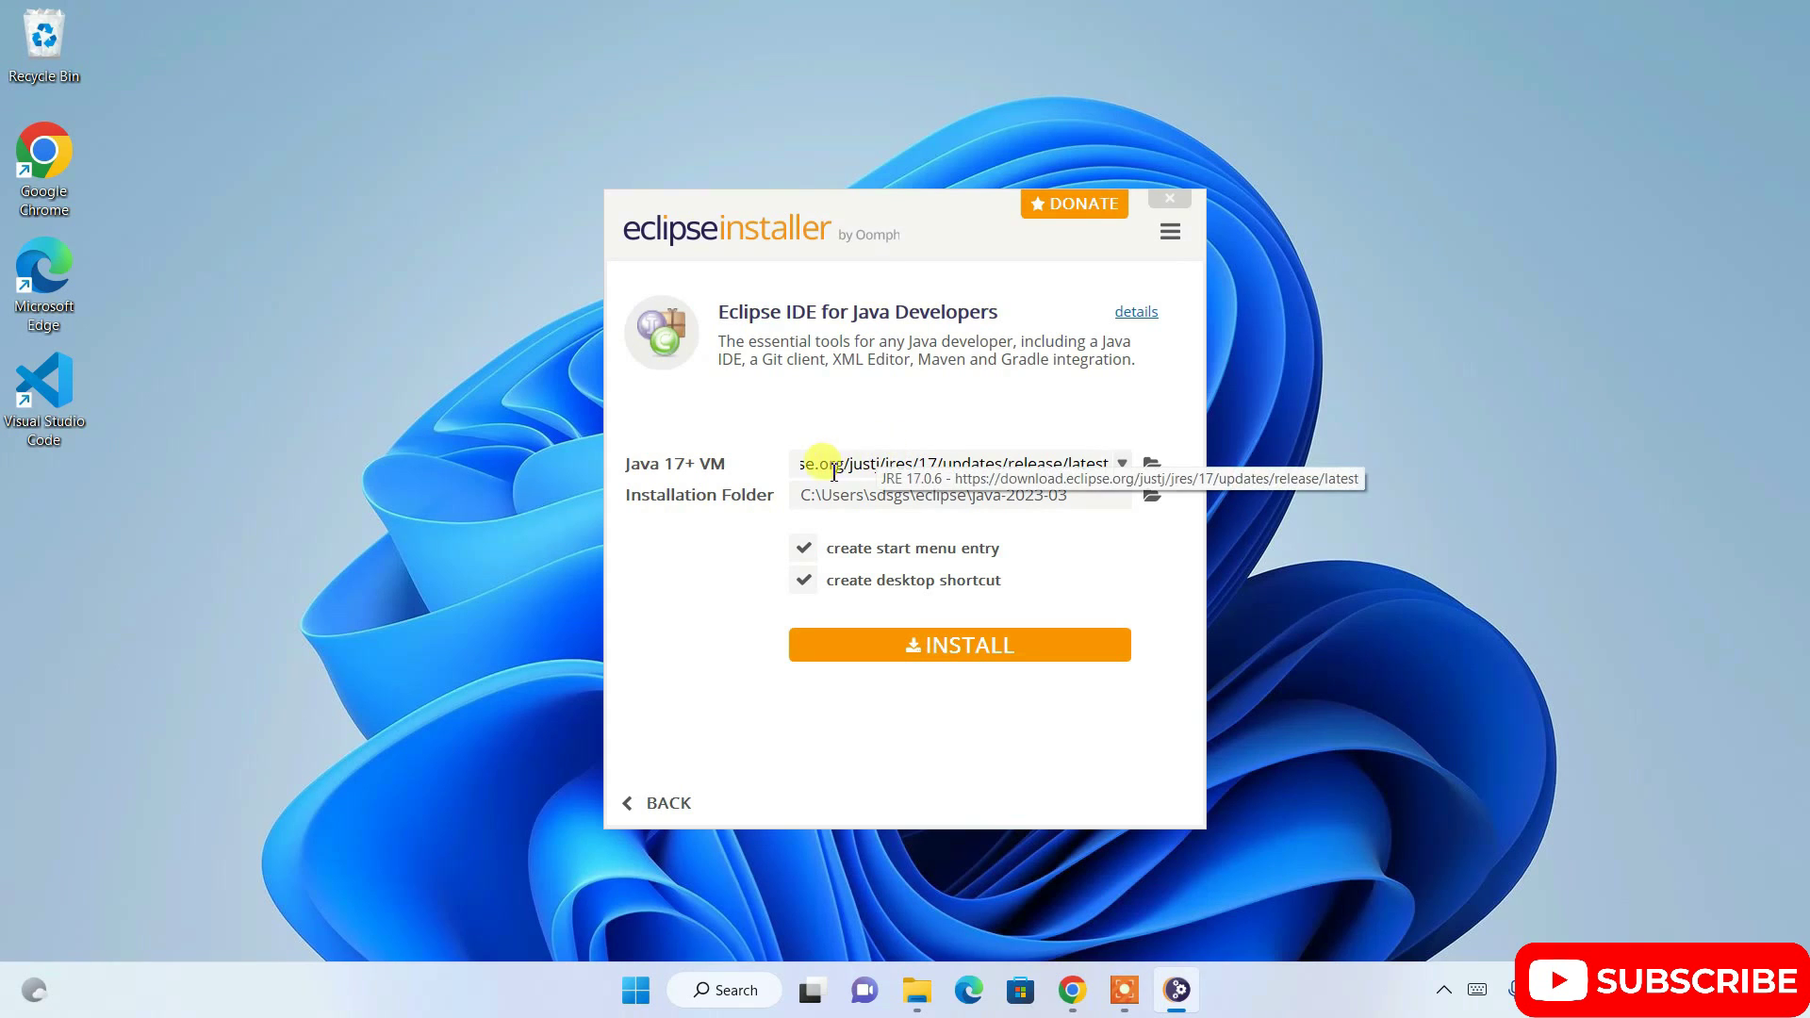
pyautogui.click(941, 475)
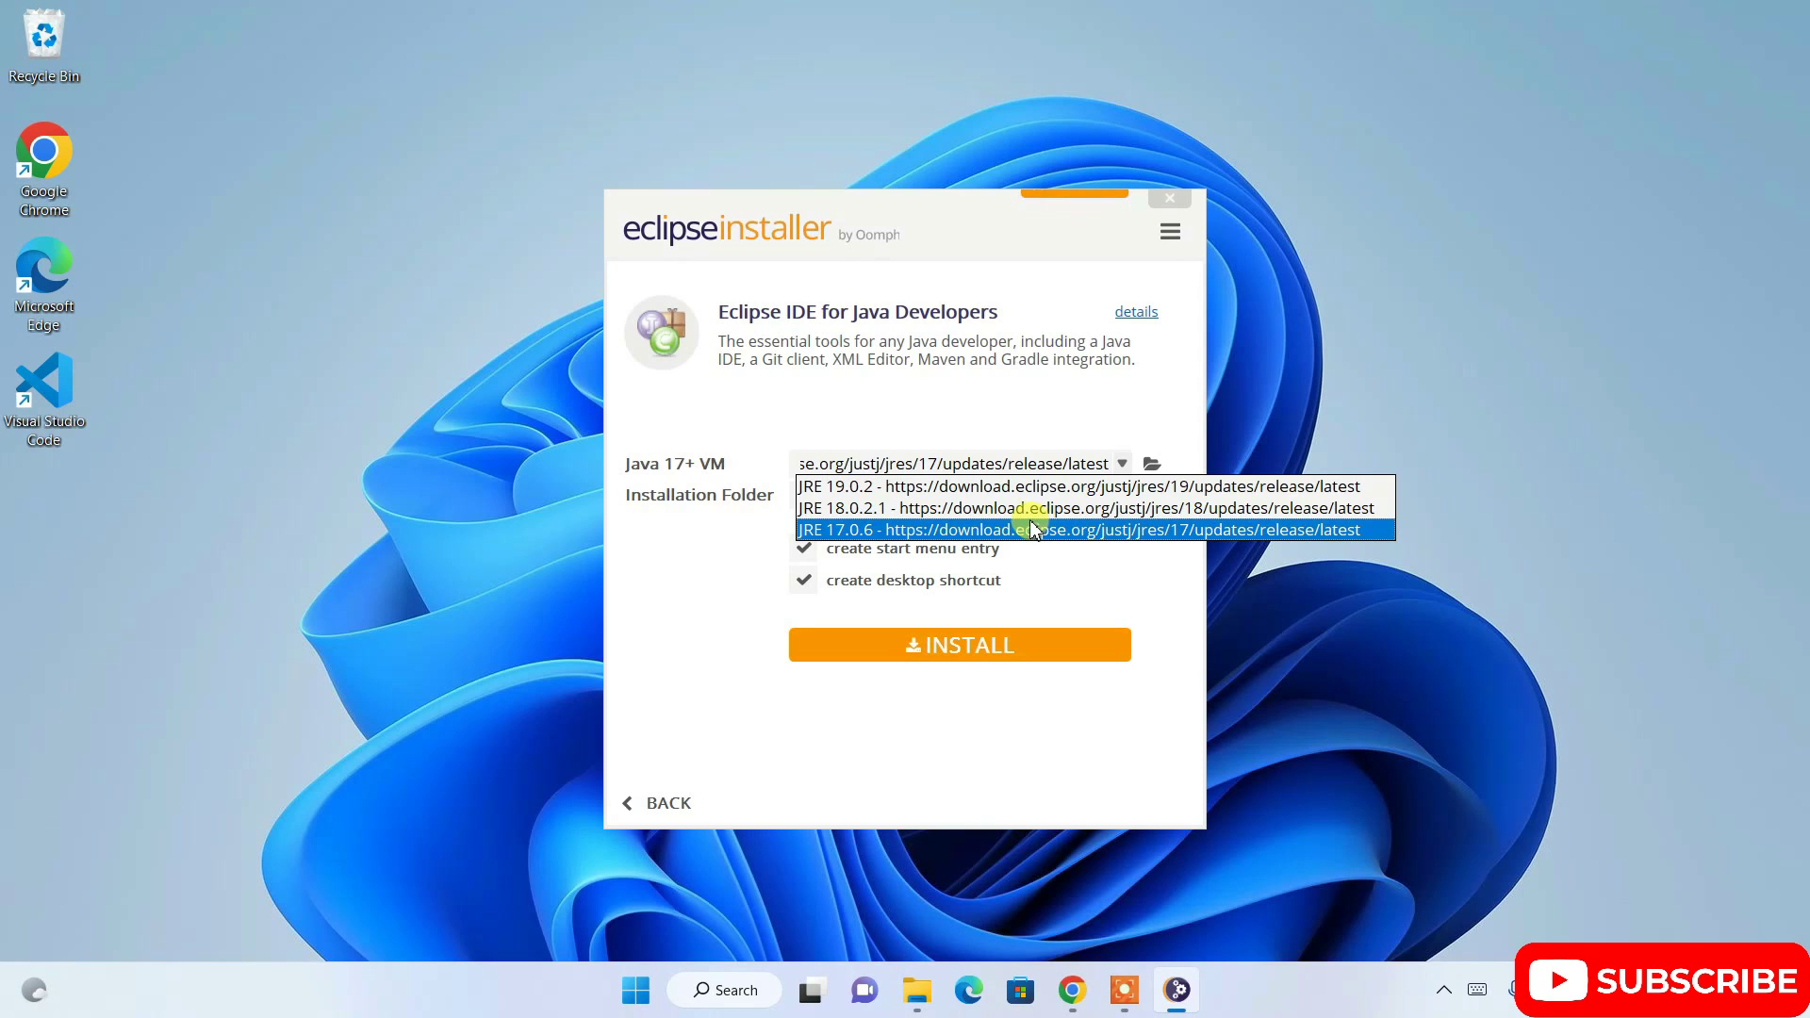
pyautogui.click(907, 488)
pyautogui.click(909, 463)
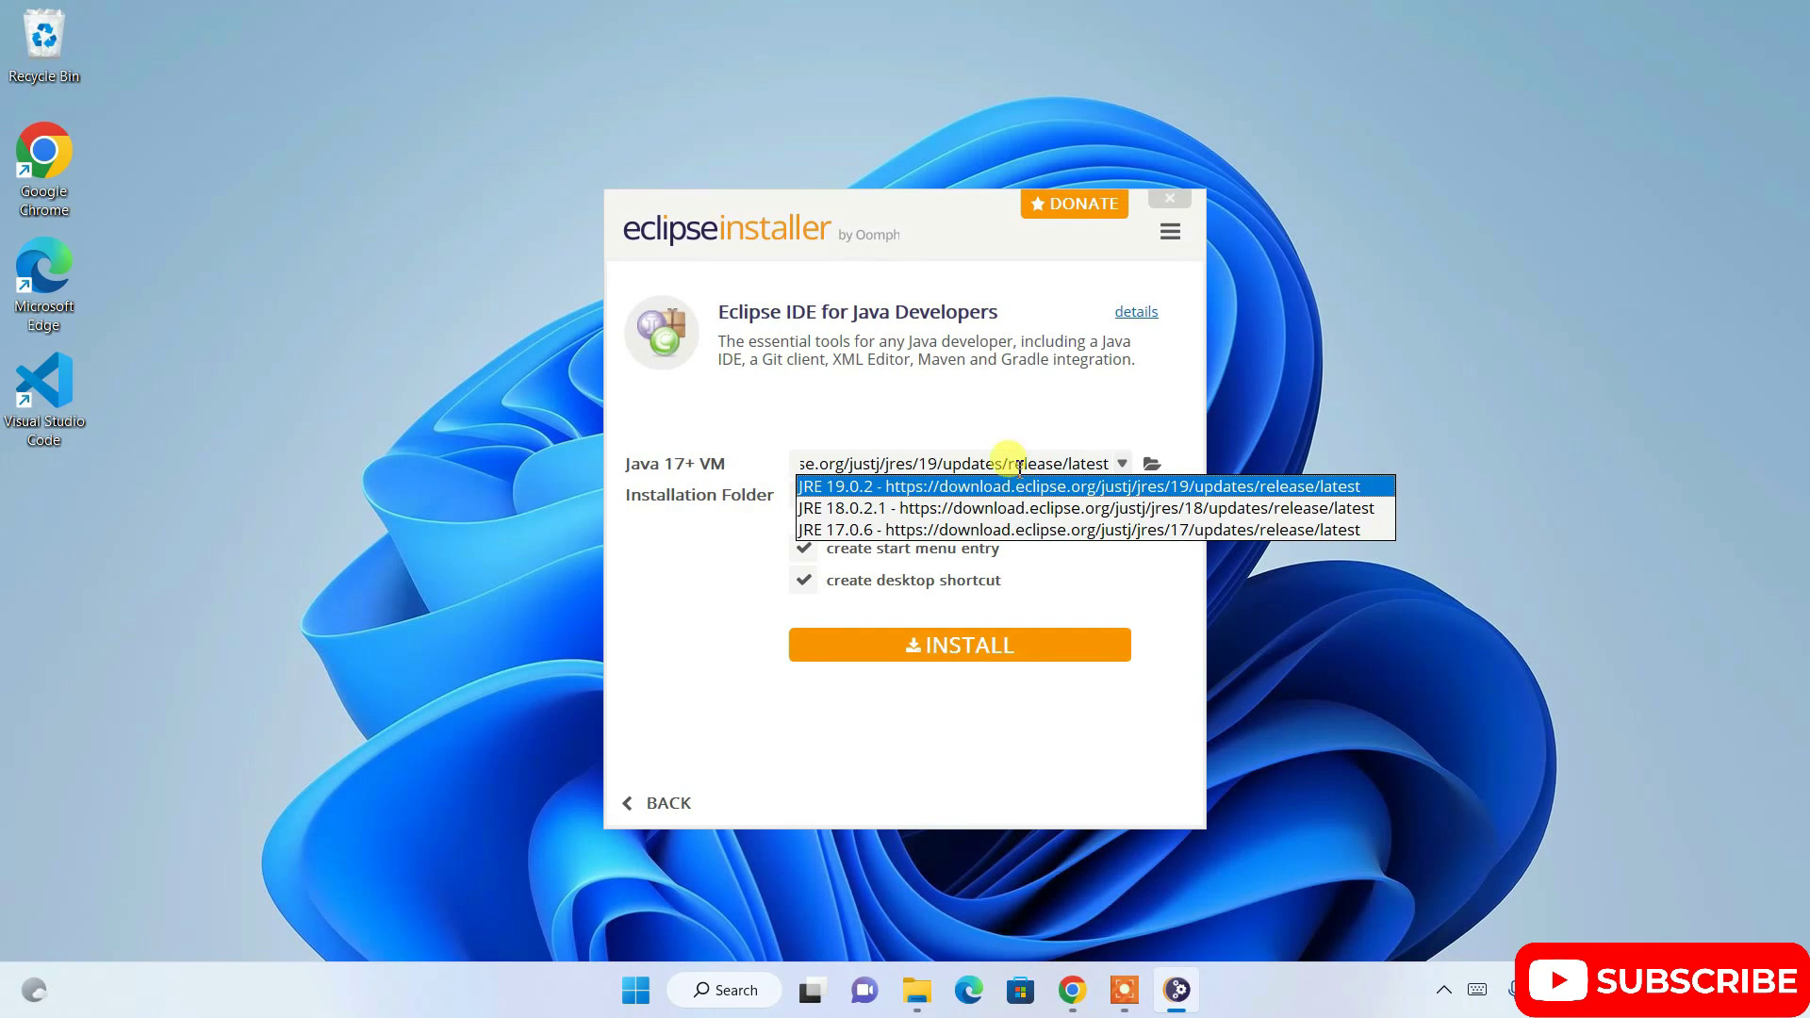
pyautogui.click(1009, 417)
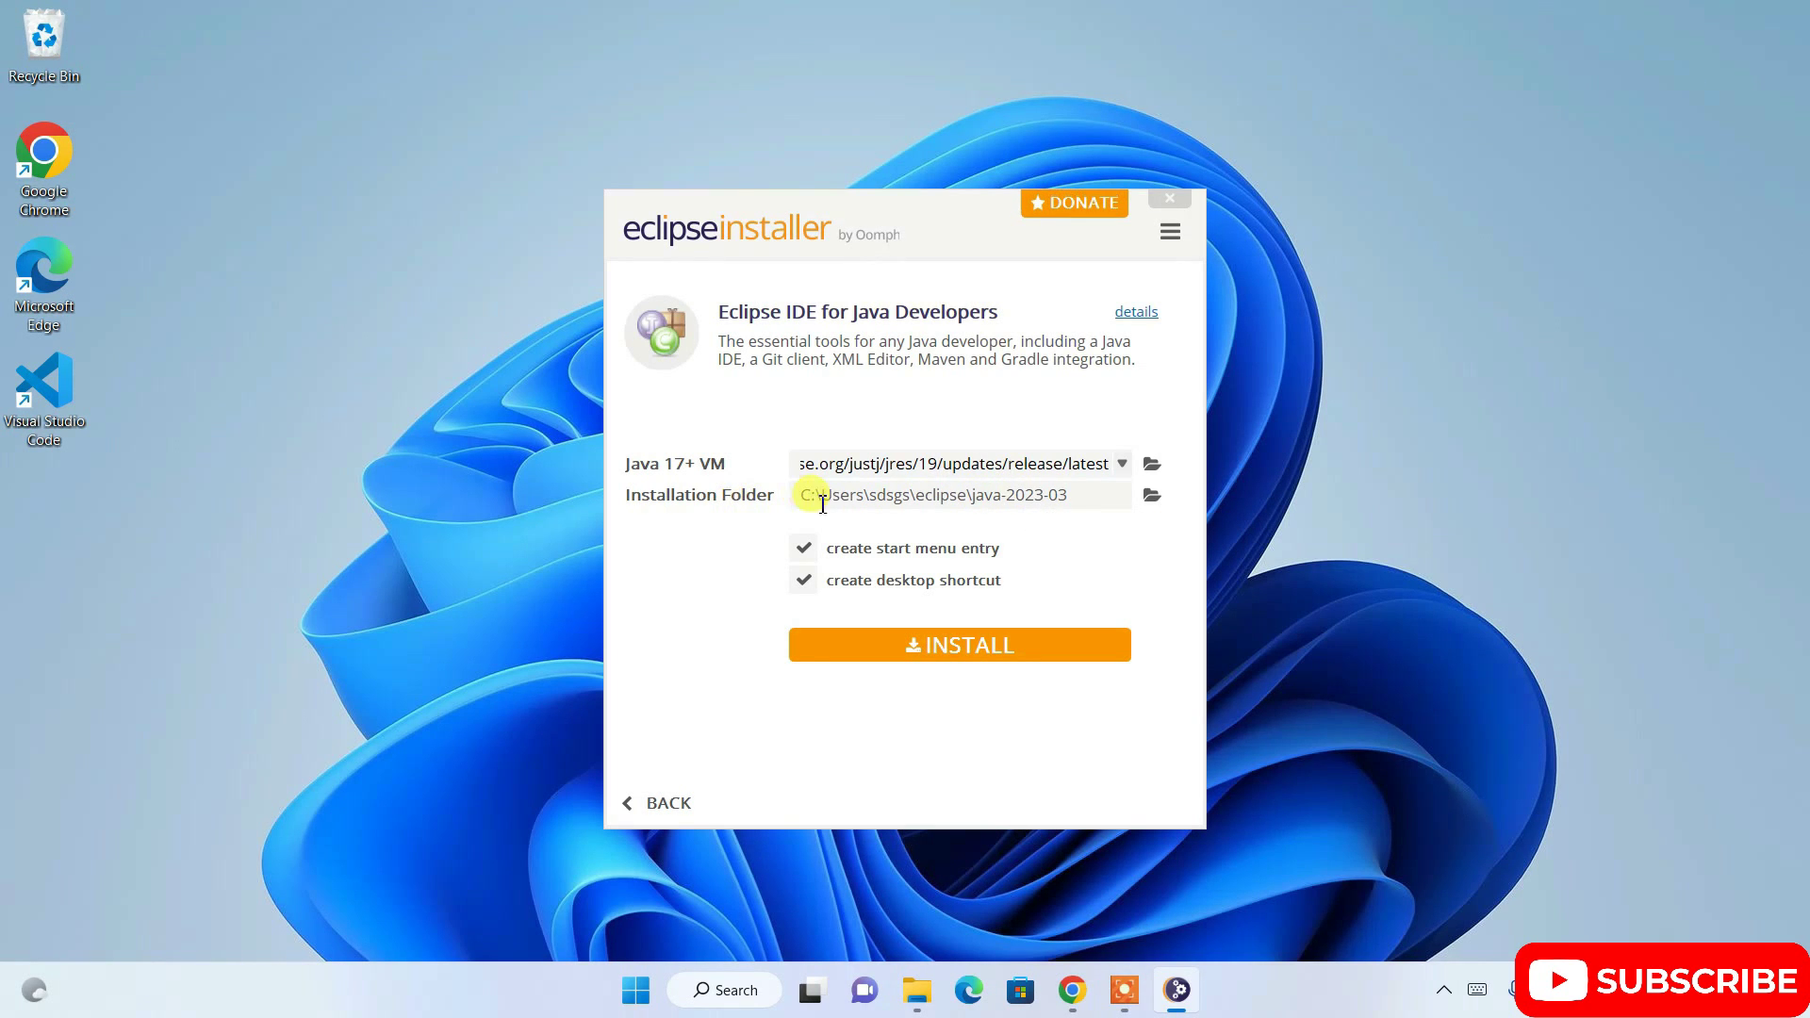
pyautogui.moveTo(1079, 500); pyautogui.dragTo(931, 501)
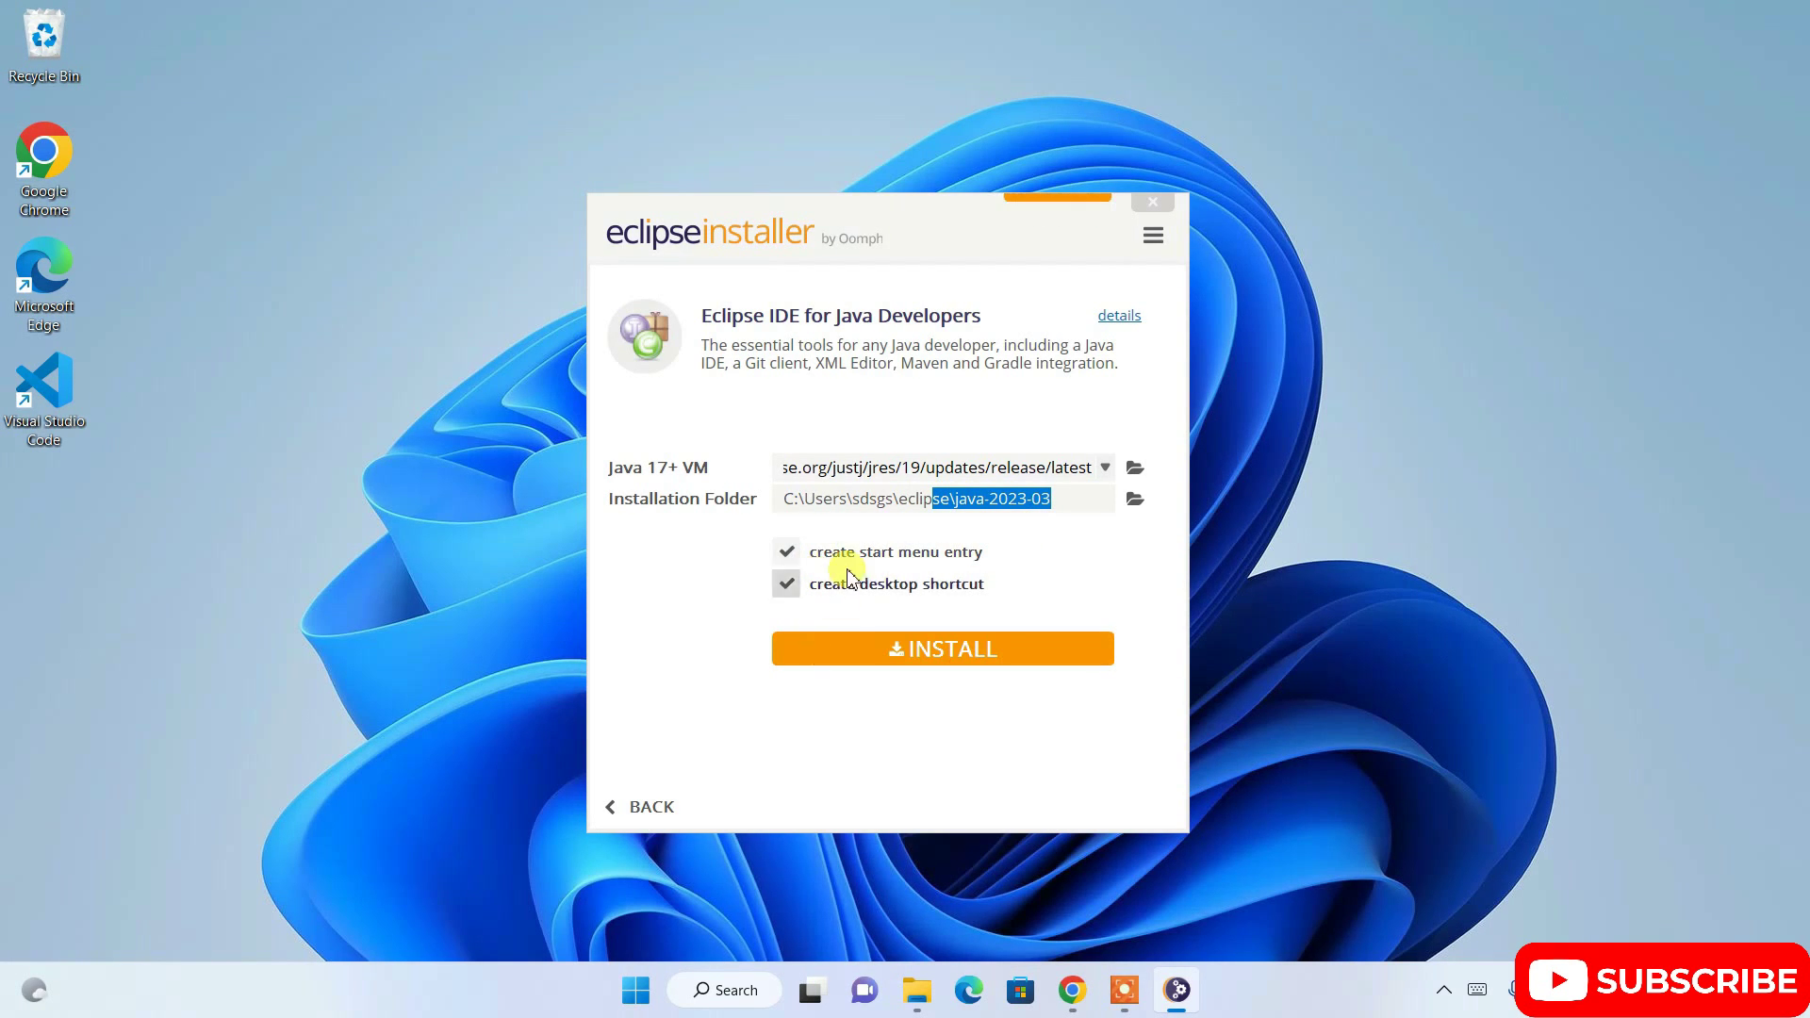
# Step: Start the installation and accept the Eclipse Foundation Software User Agreement
pyautogui.click(988, 649)
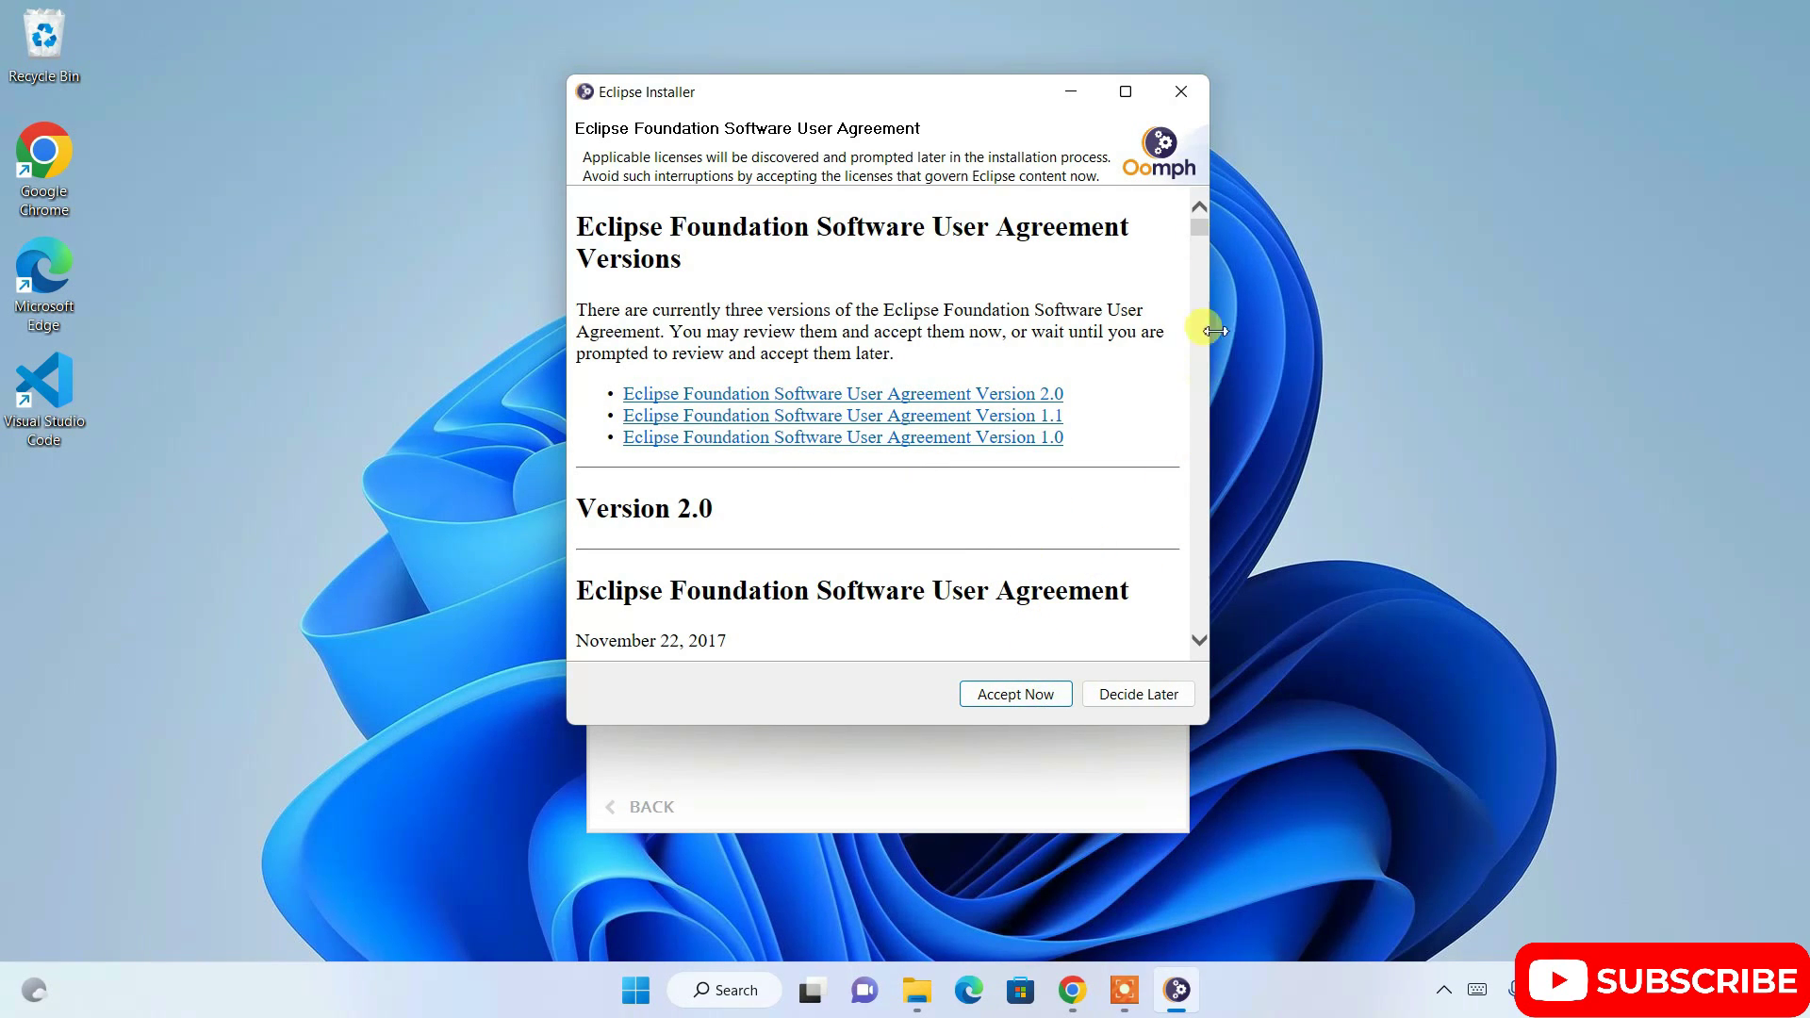
pyautogui.moveTo(1203, 234); pyautogui.dragTo(1196, 364)
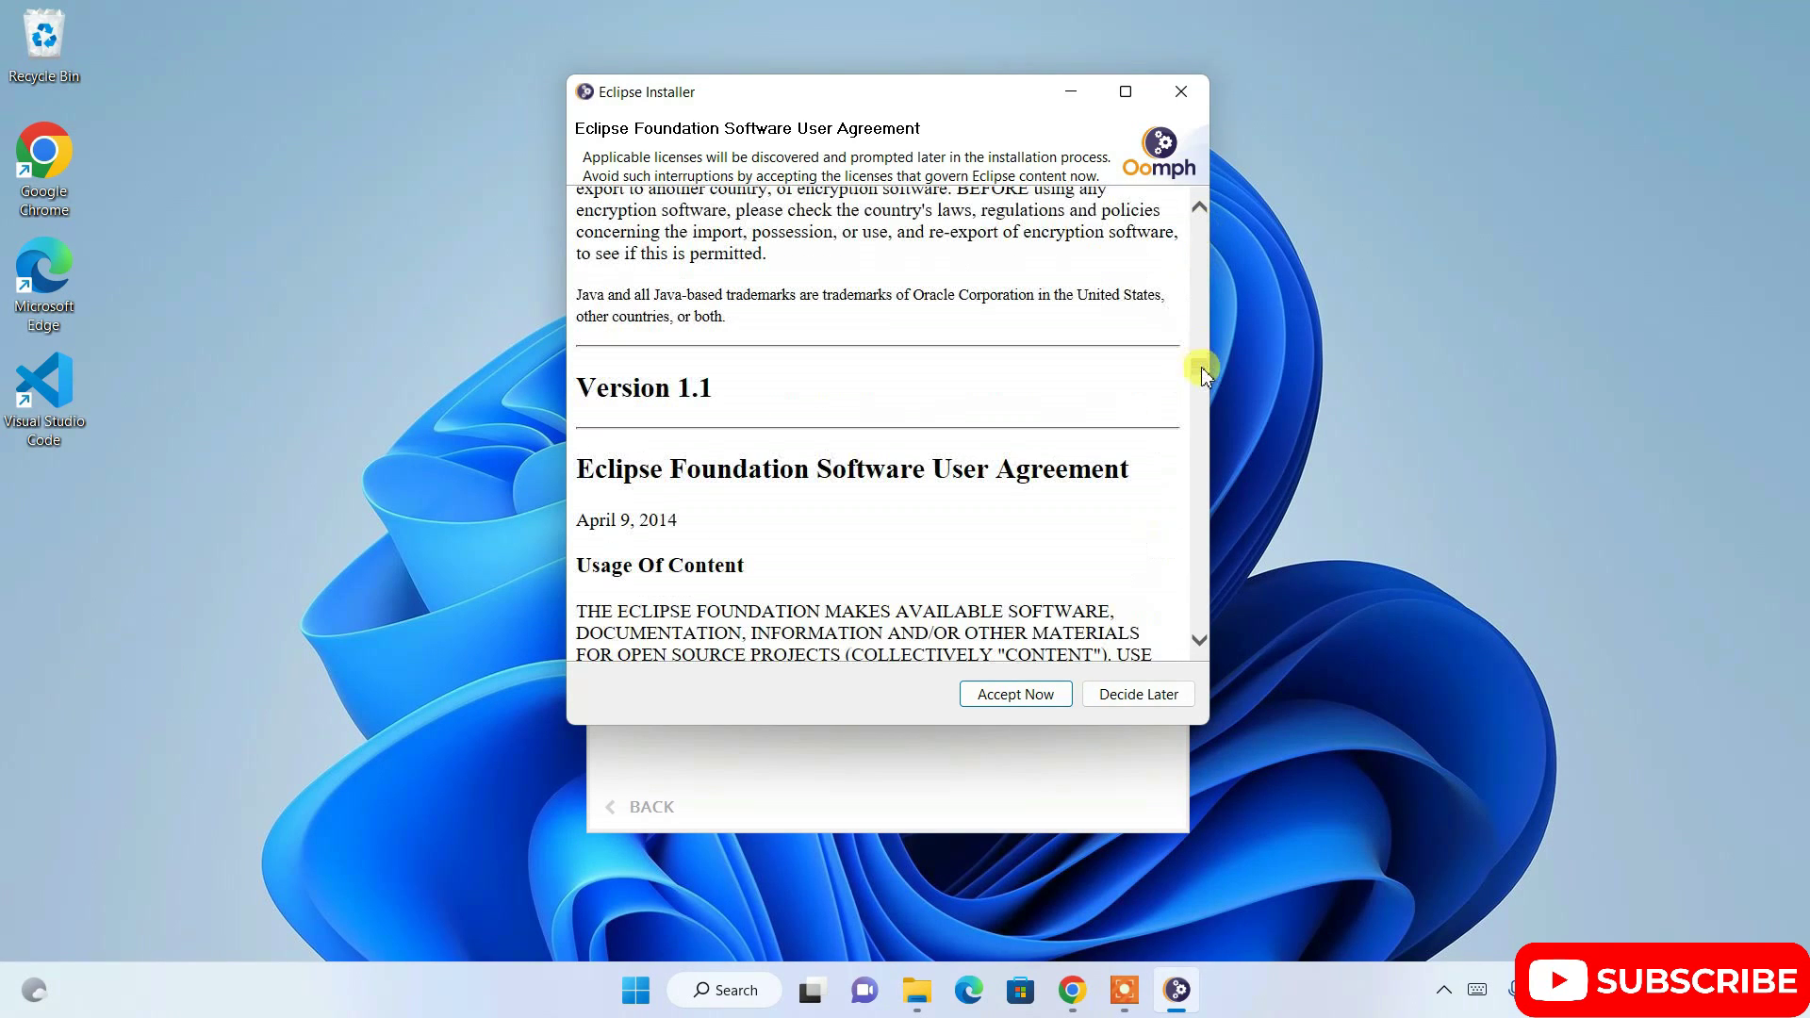
pyautogui.click(1016, 694)
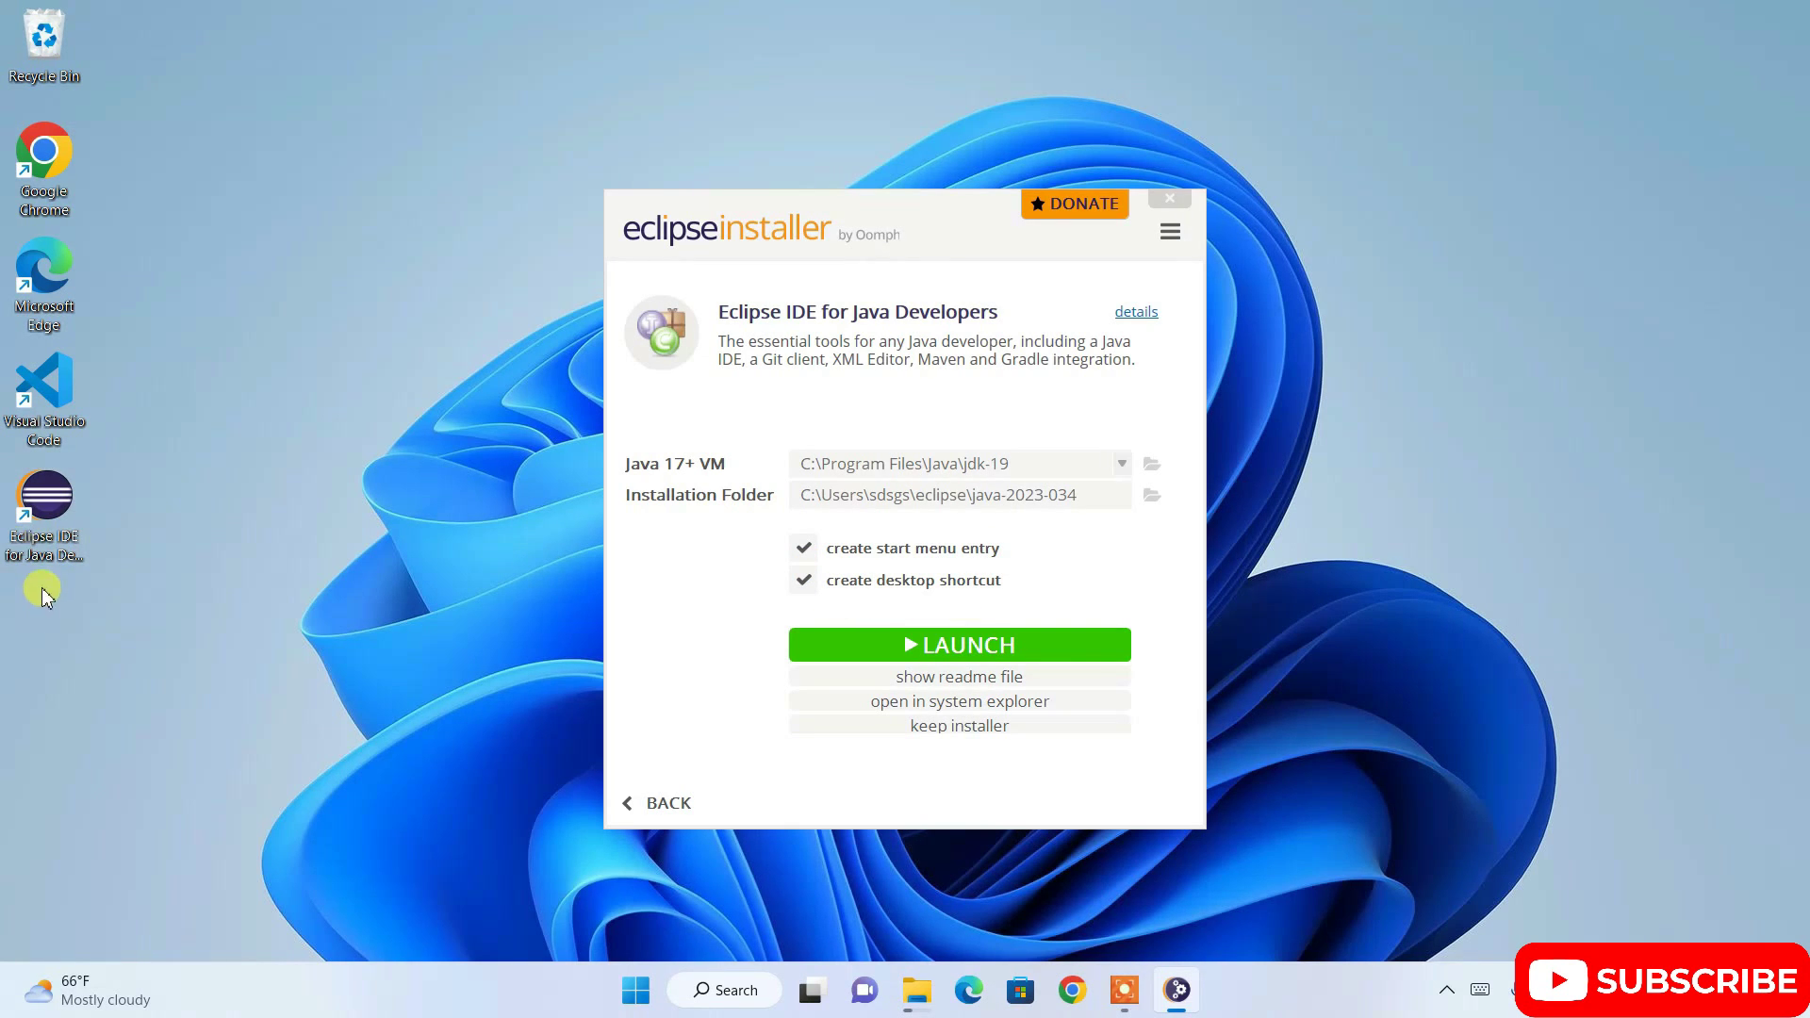
# Step: Launch the freshly installed Eclipse IDE from the installer
pyautogui.click(1002, 648)
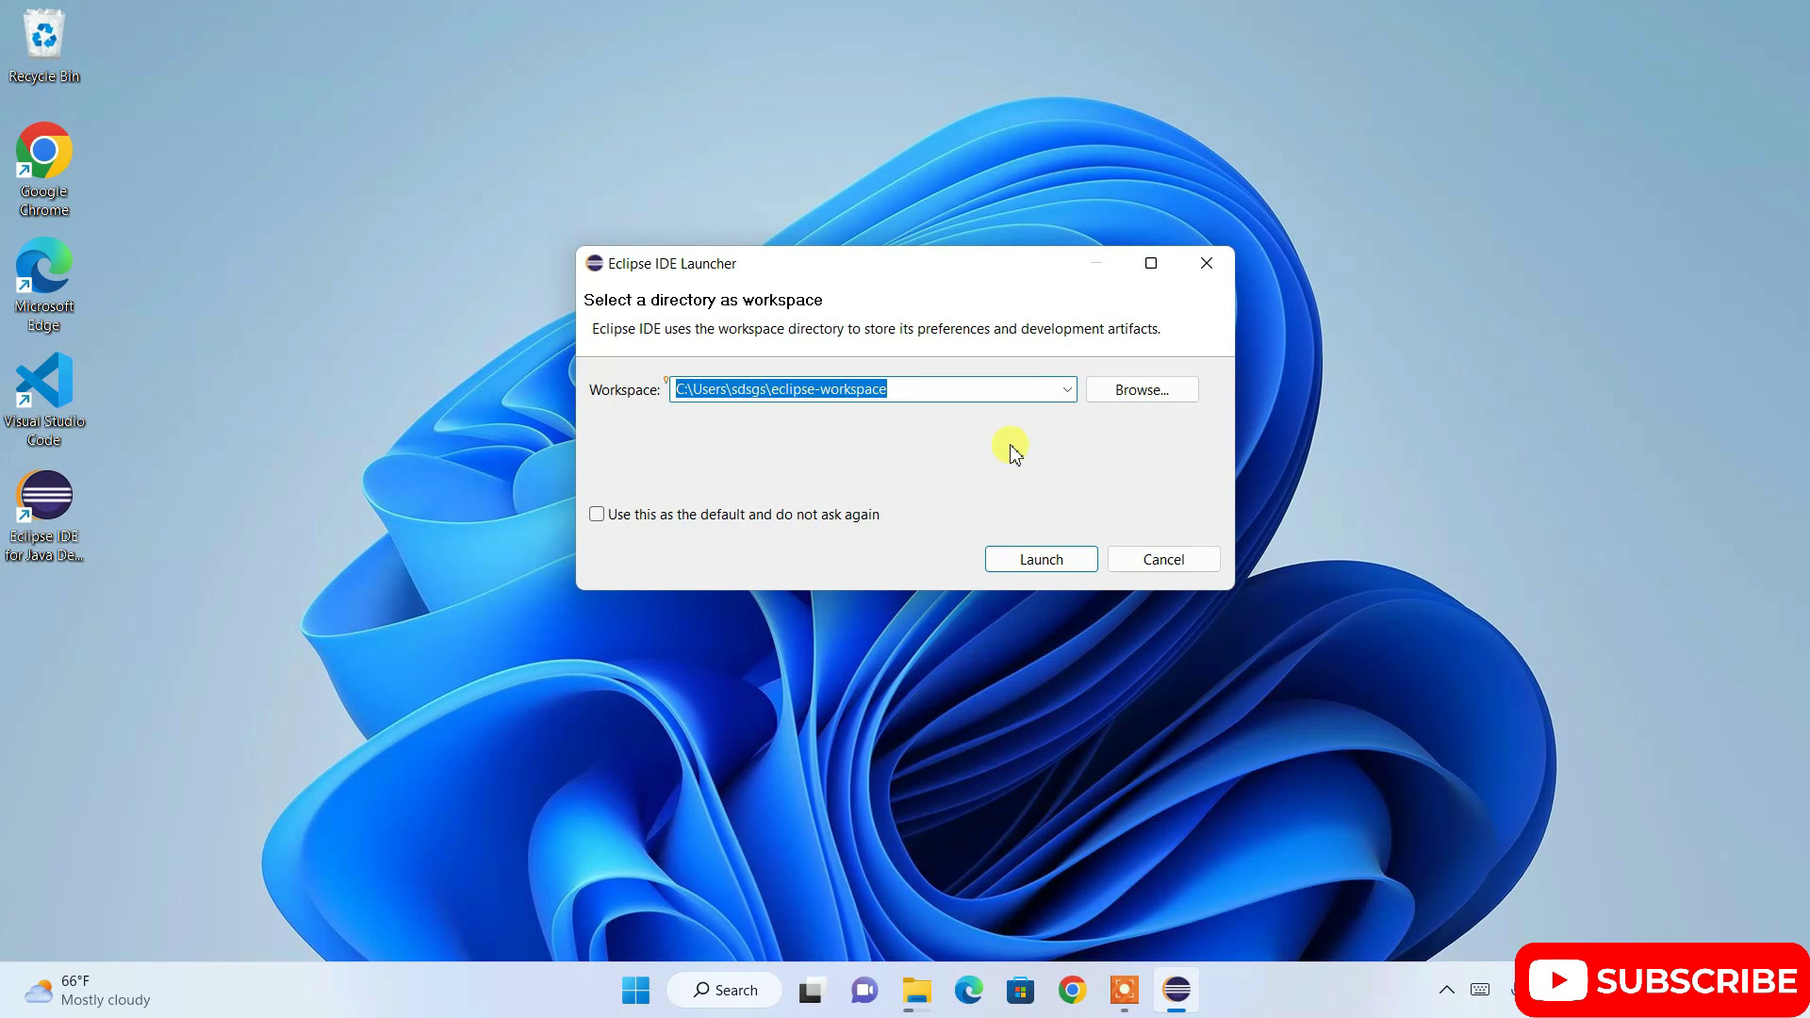
# Step: Keep the default eclipse-workspace folder and start Eclipse
pyautogui.click(1056, 558)
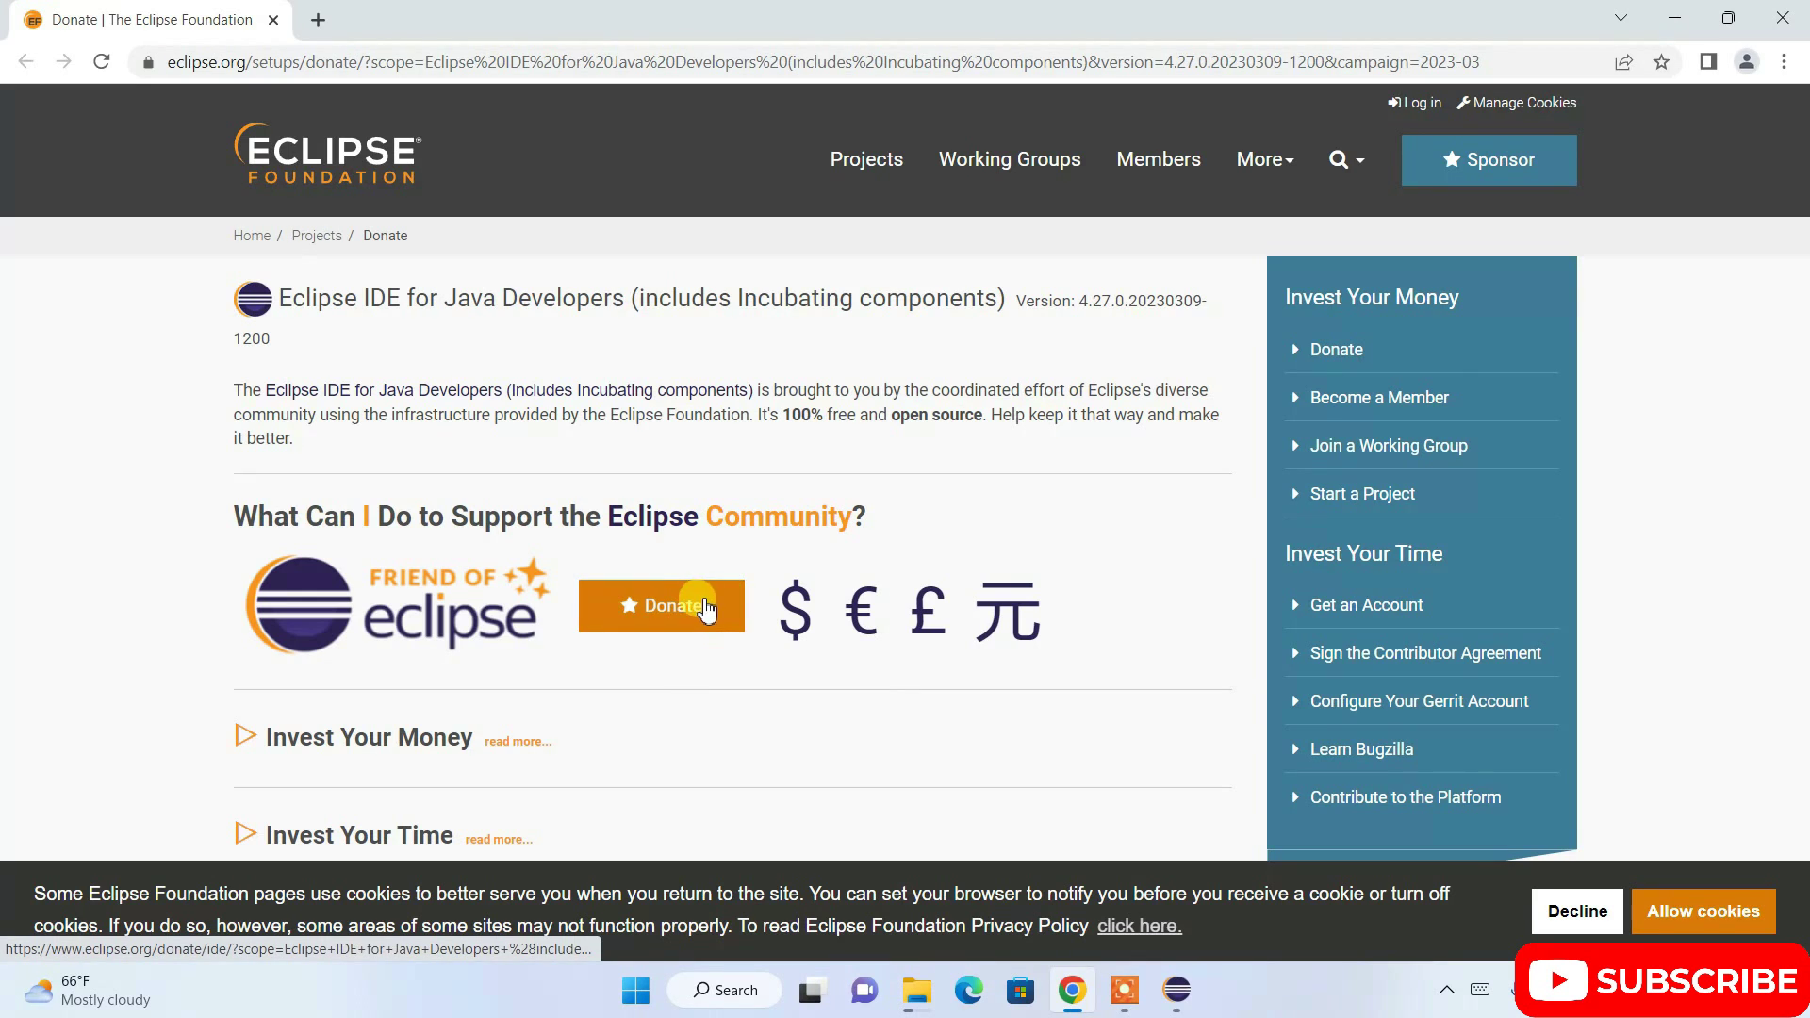
# Step: Minimize the Chrome donation page to uncover the Eclipse Welcome window
pyautogui.click(1673, 19)
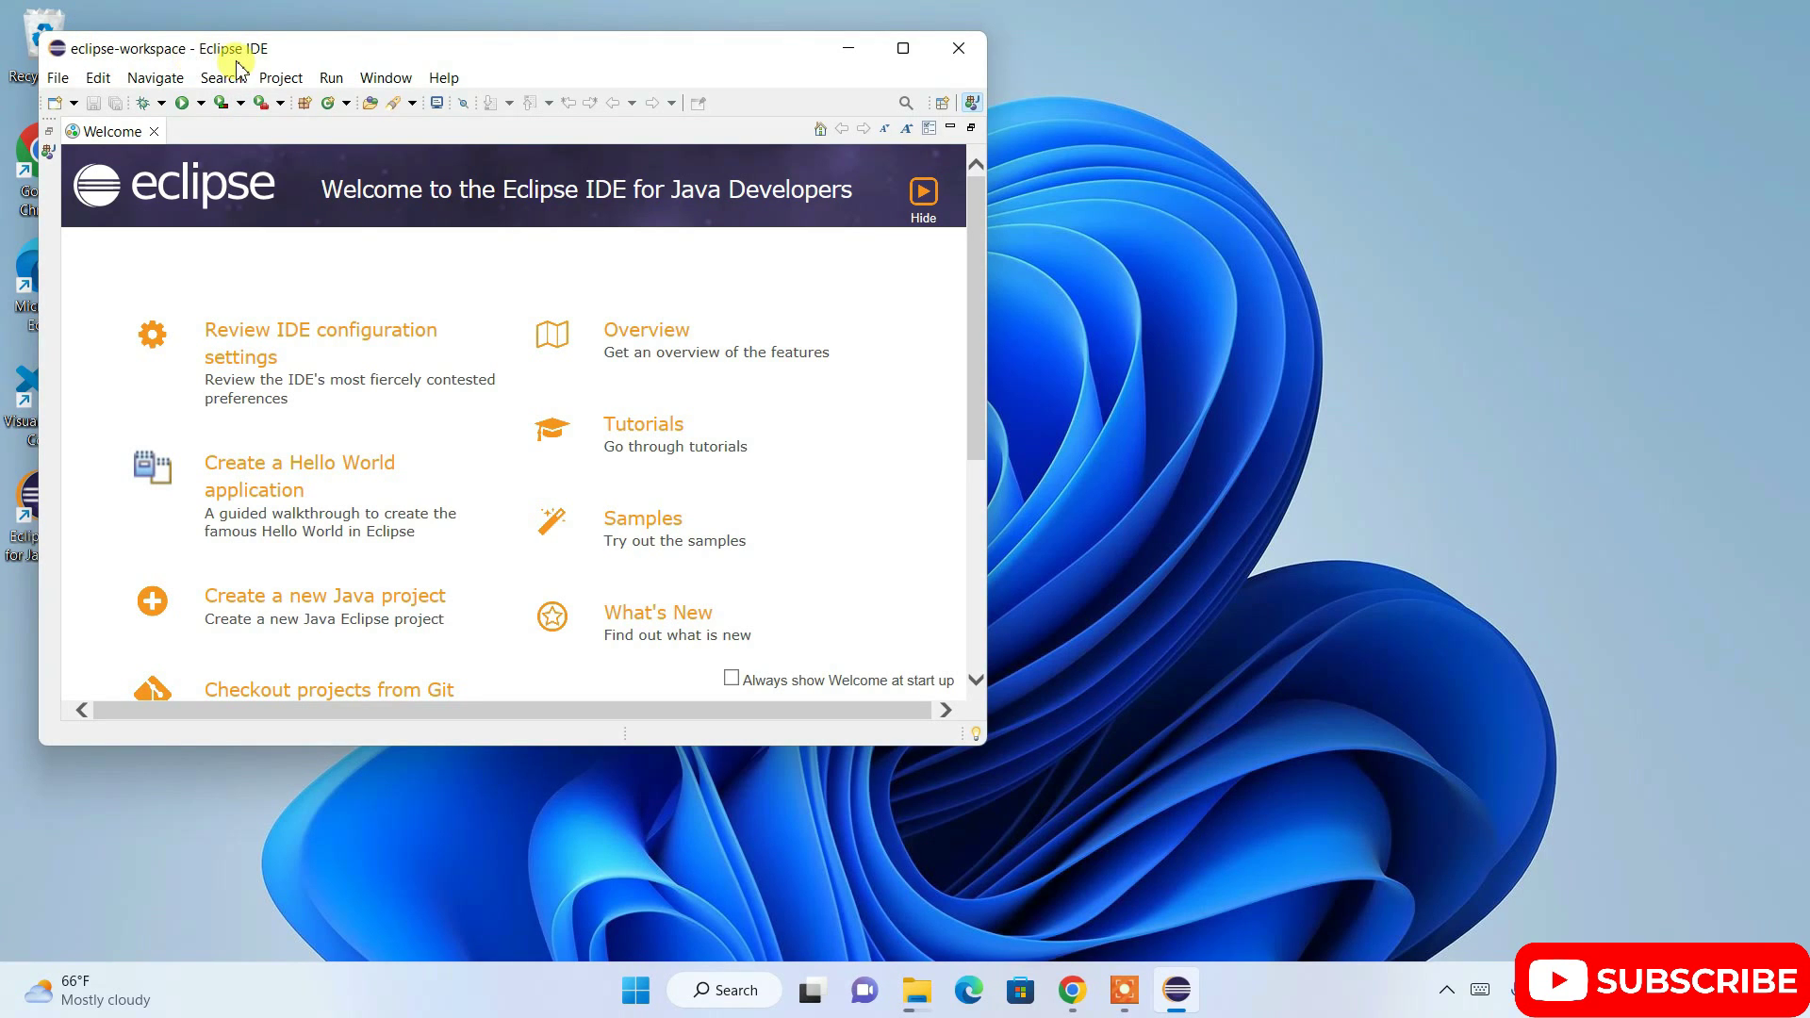
# Step: Maximize the Eclipse window and close the Welcome page
pyautogui.click(903, 52)
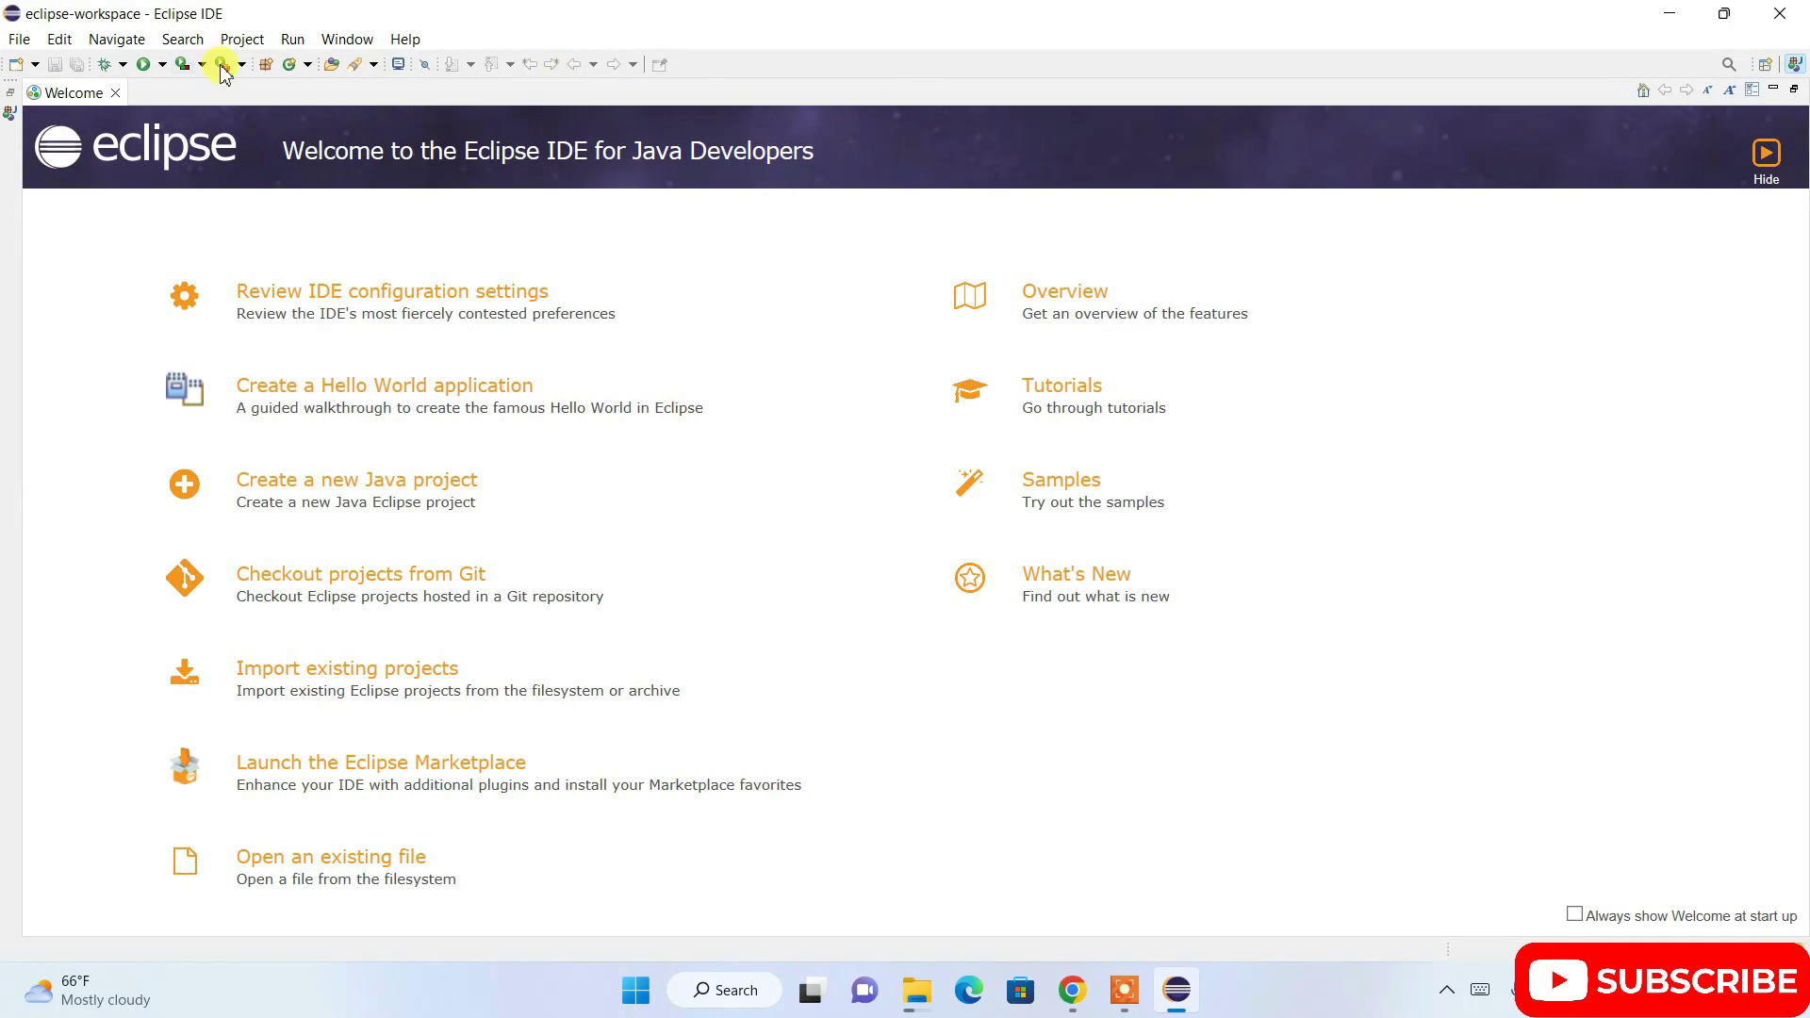
pyautogui.click(115, 92)
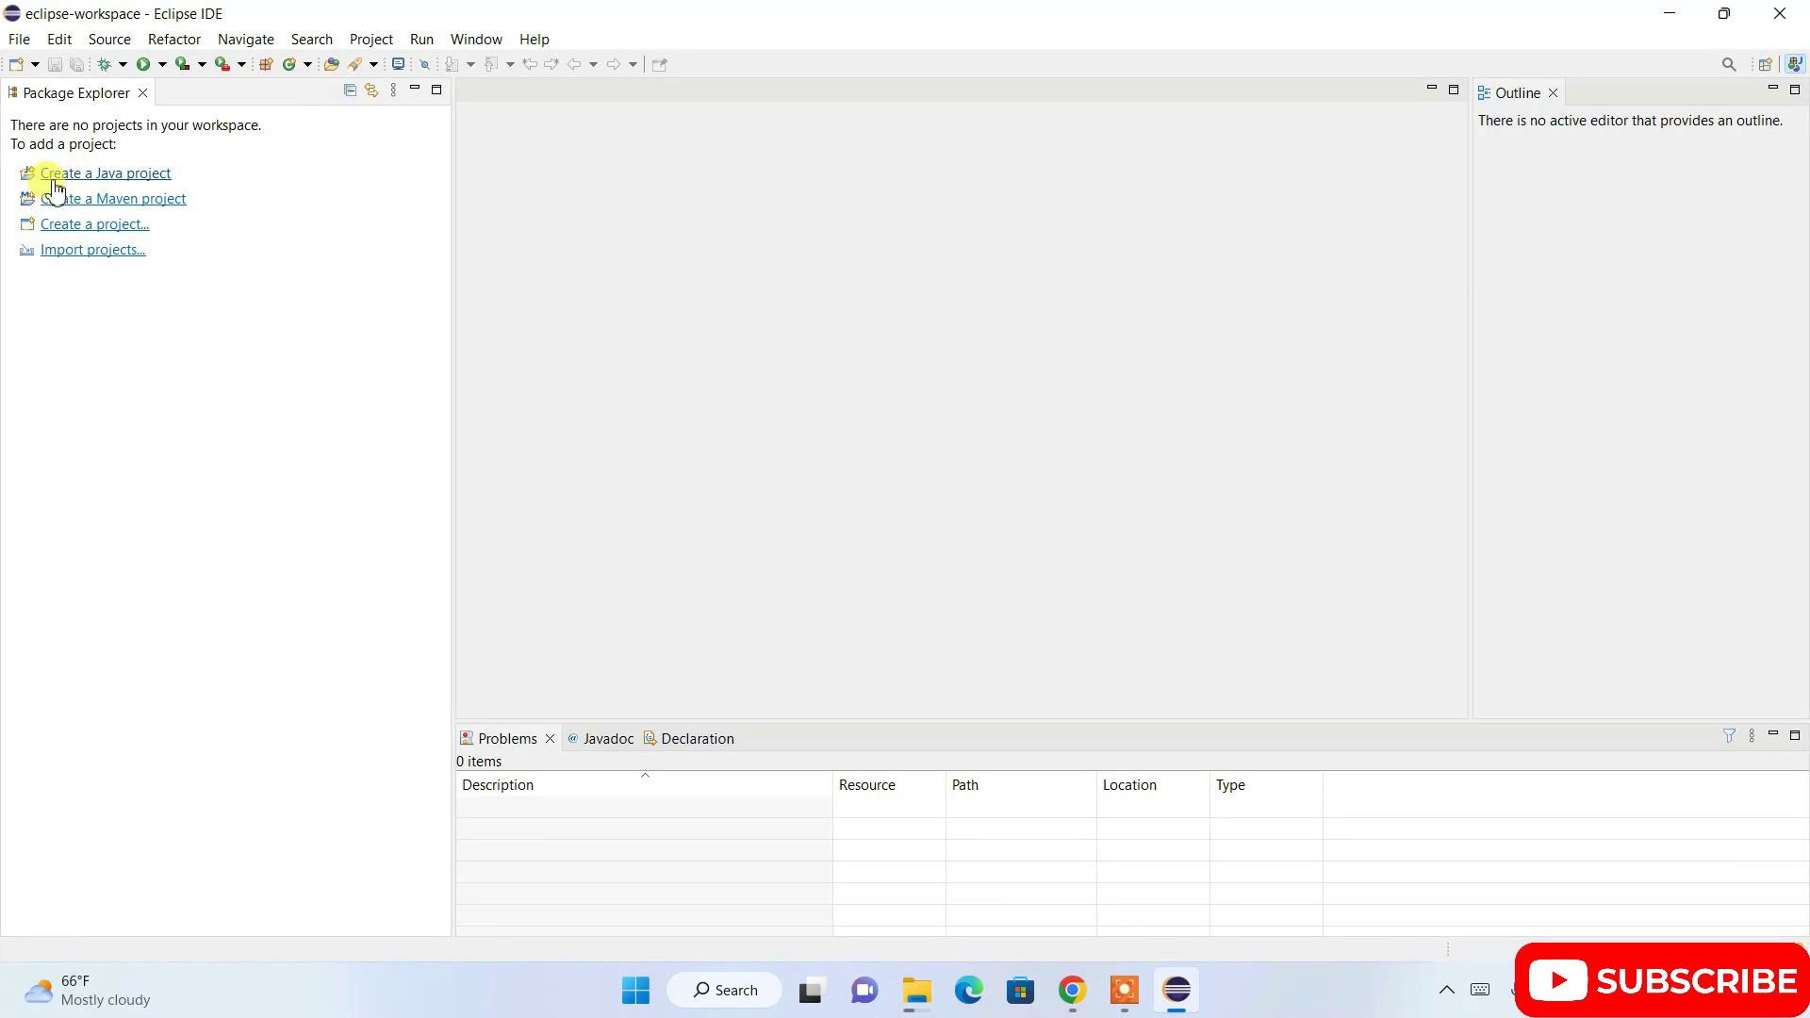
pyautogui.click(84, 176)
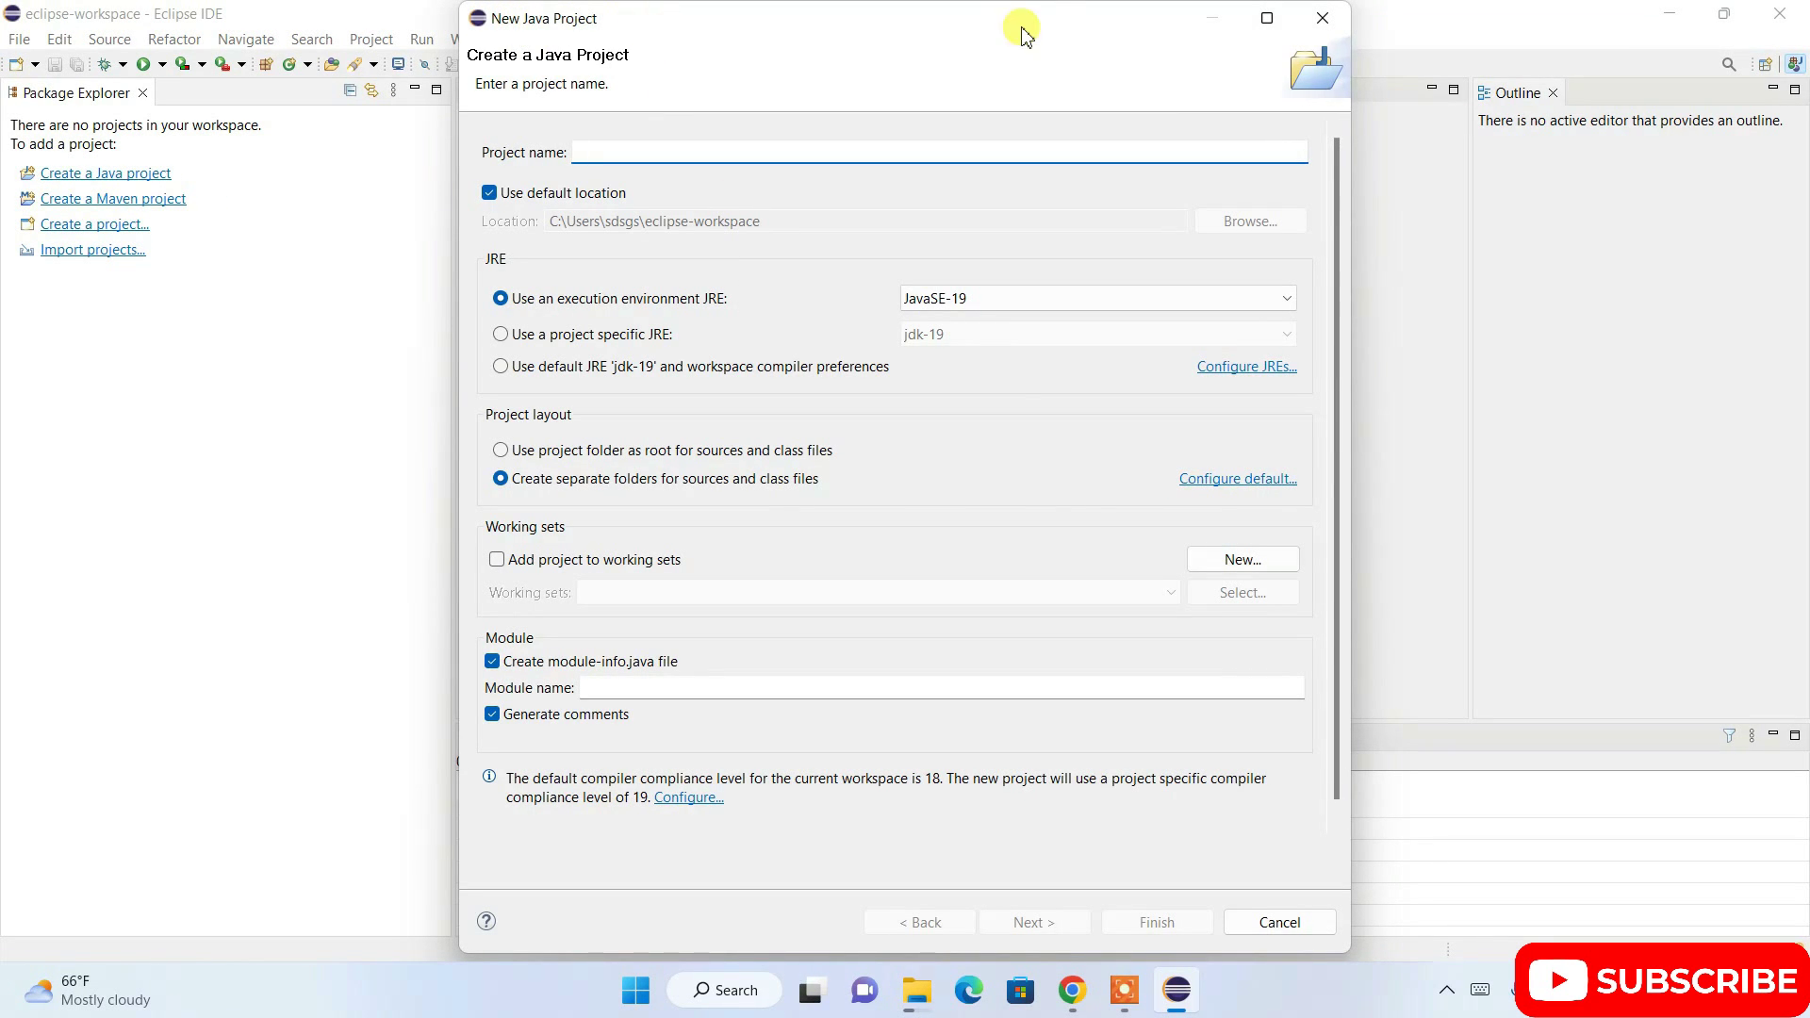
pyautogui.click(1318, 21)
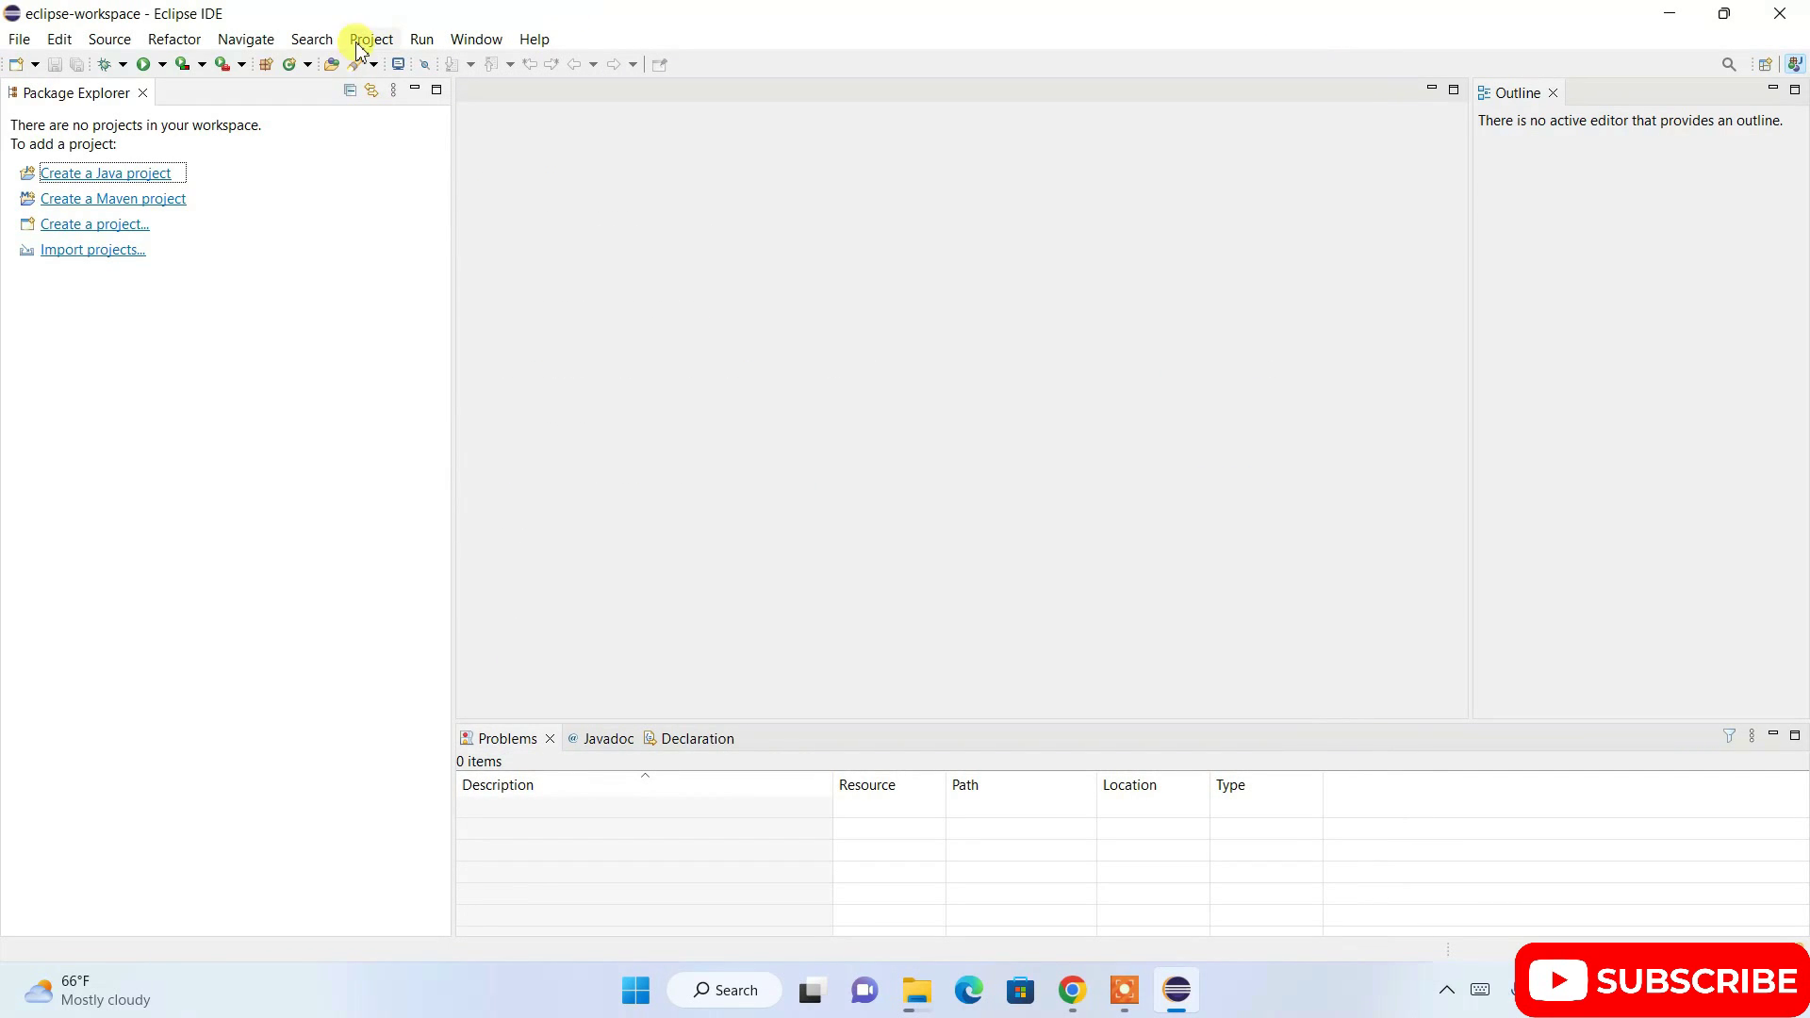
# Step: Create Java project helloAll with generated comments and module-info.java turned off
pyautogui.click(17, 40)
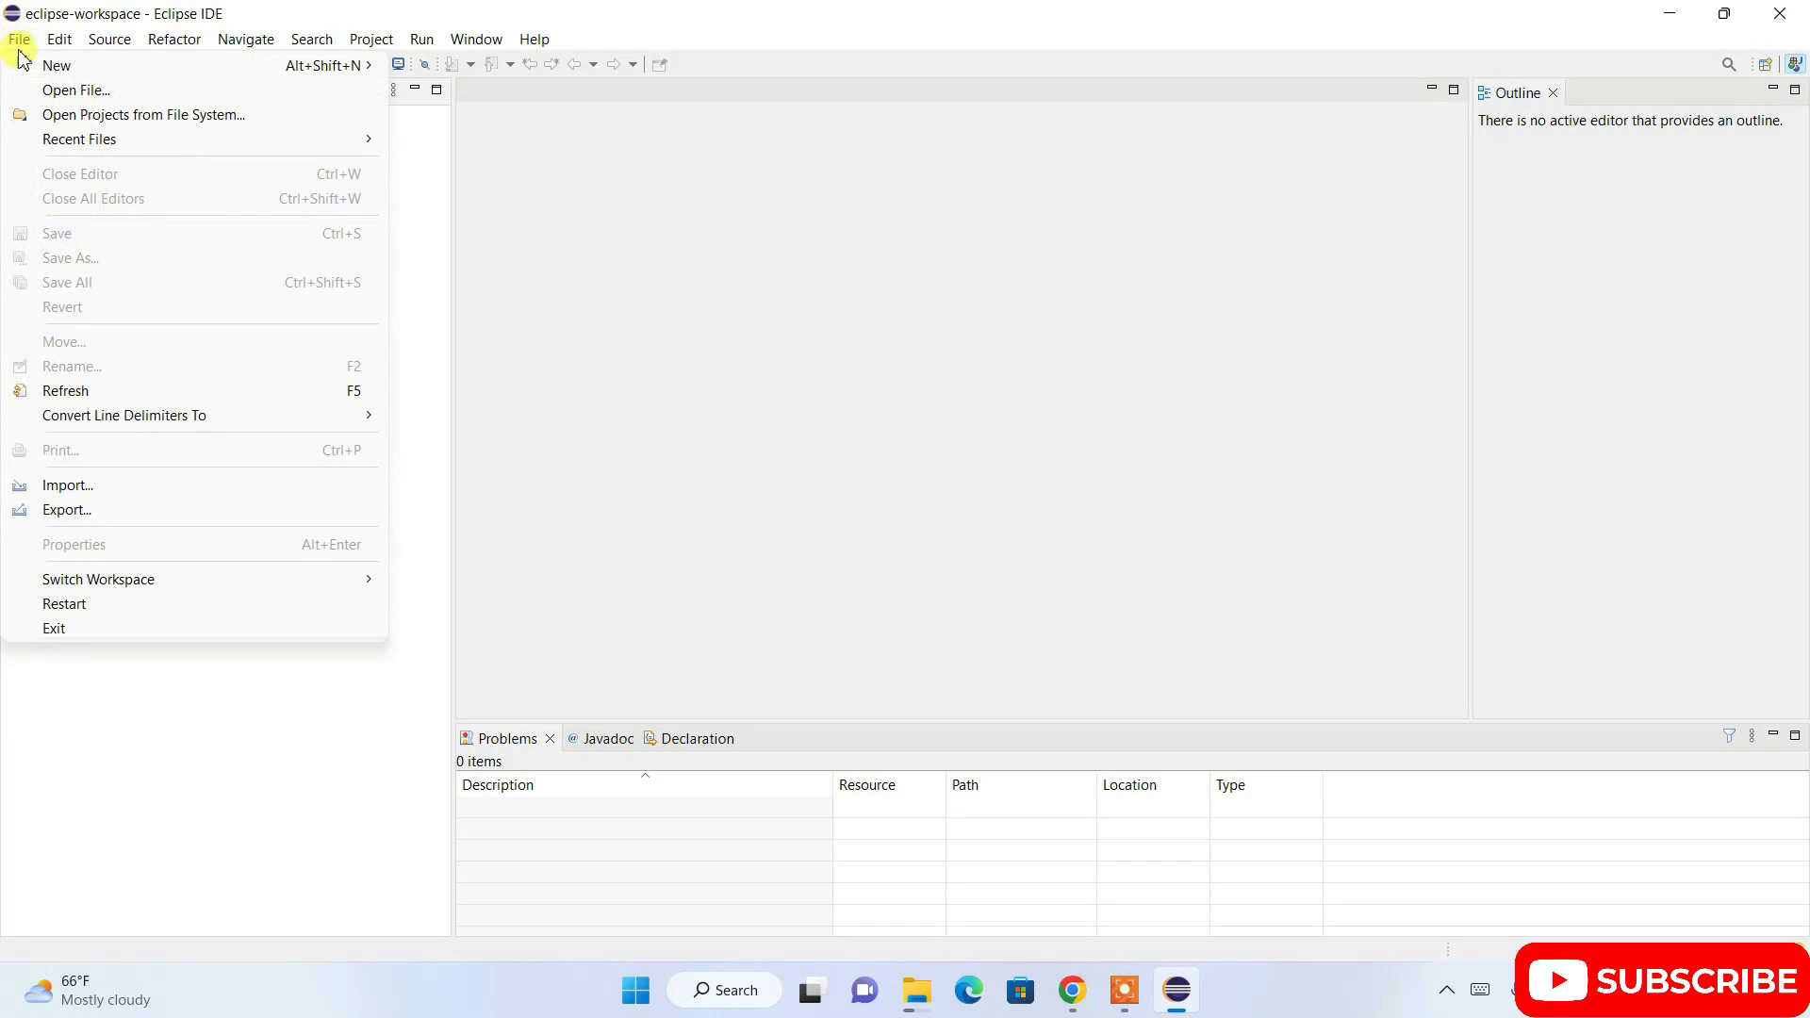
pyautogui.moveTo(69, 65)
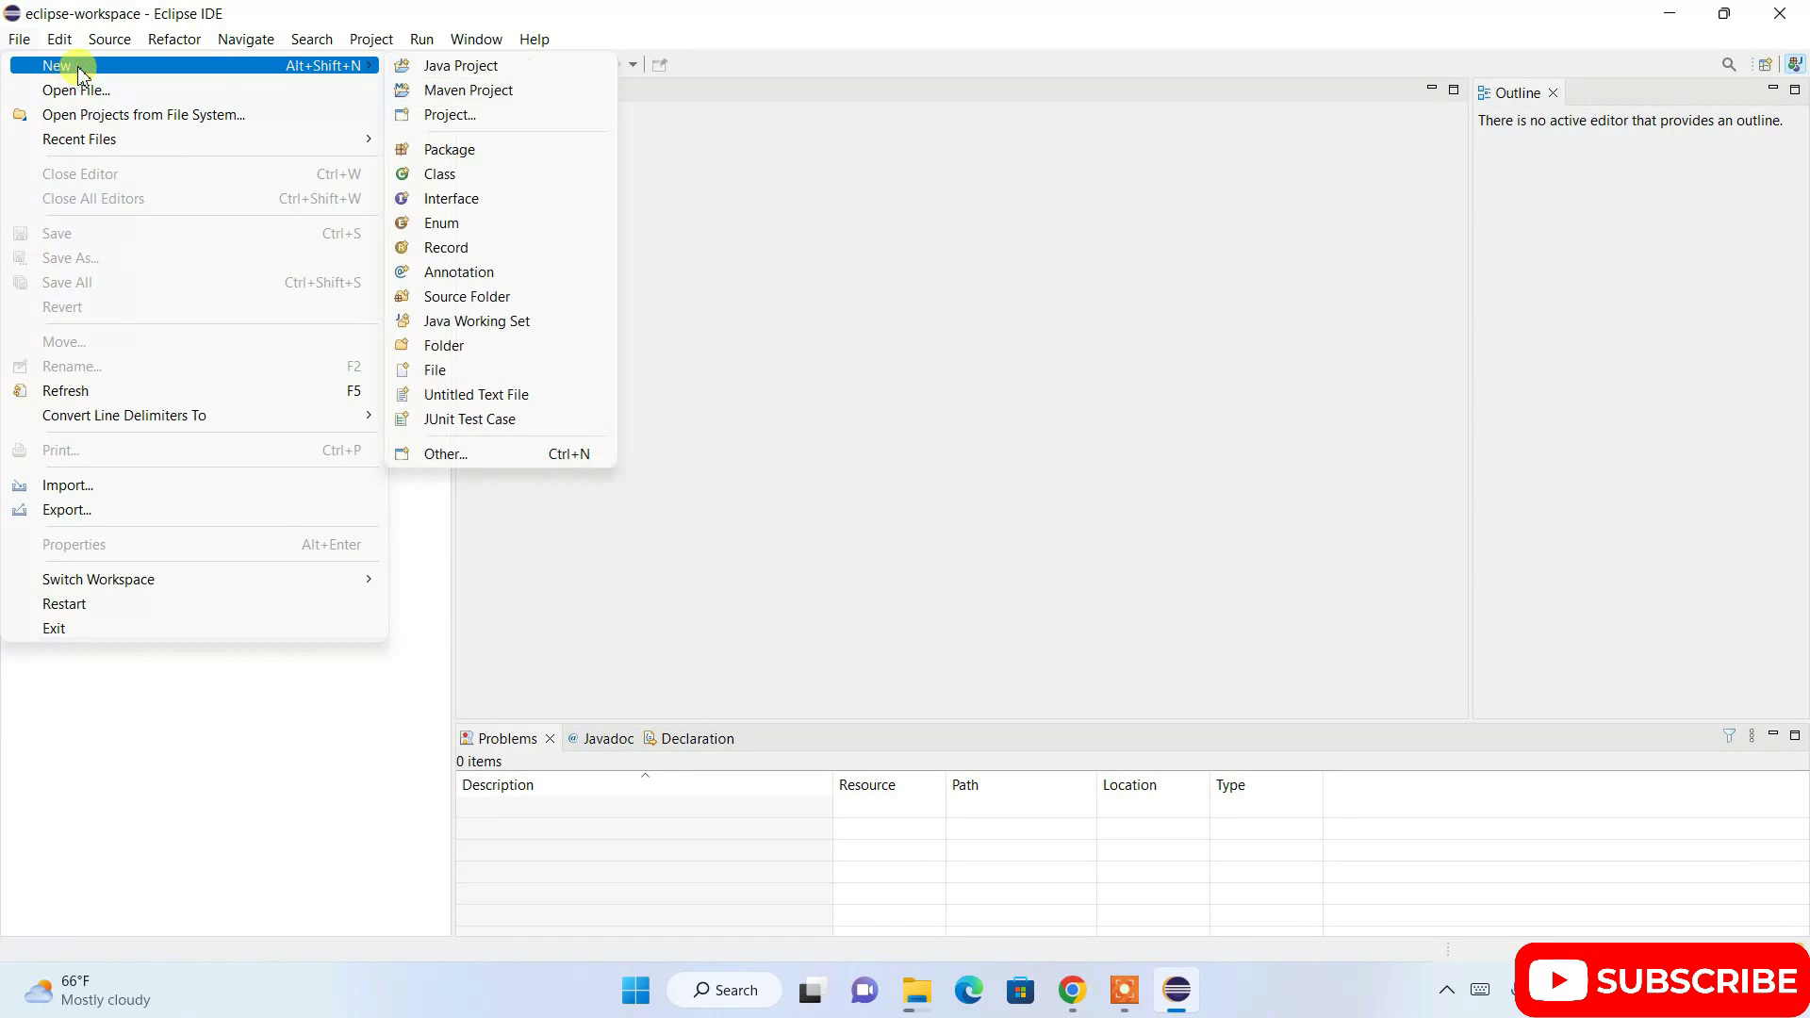
pyautogui.click(474, 68)
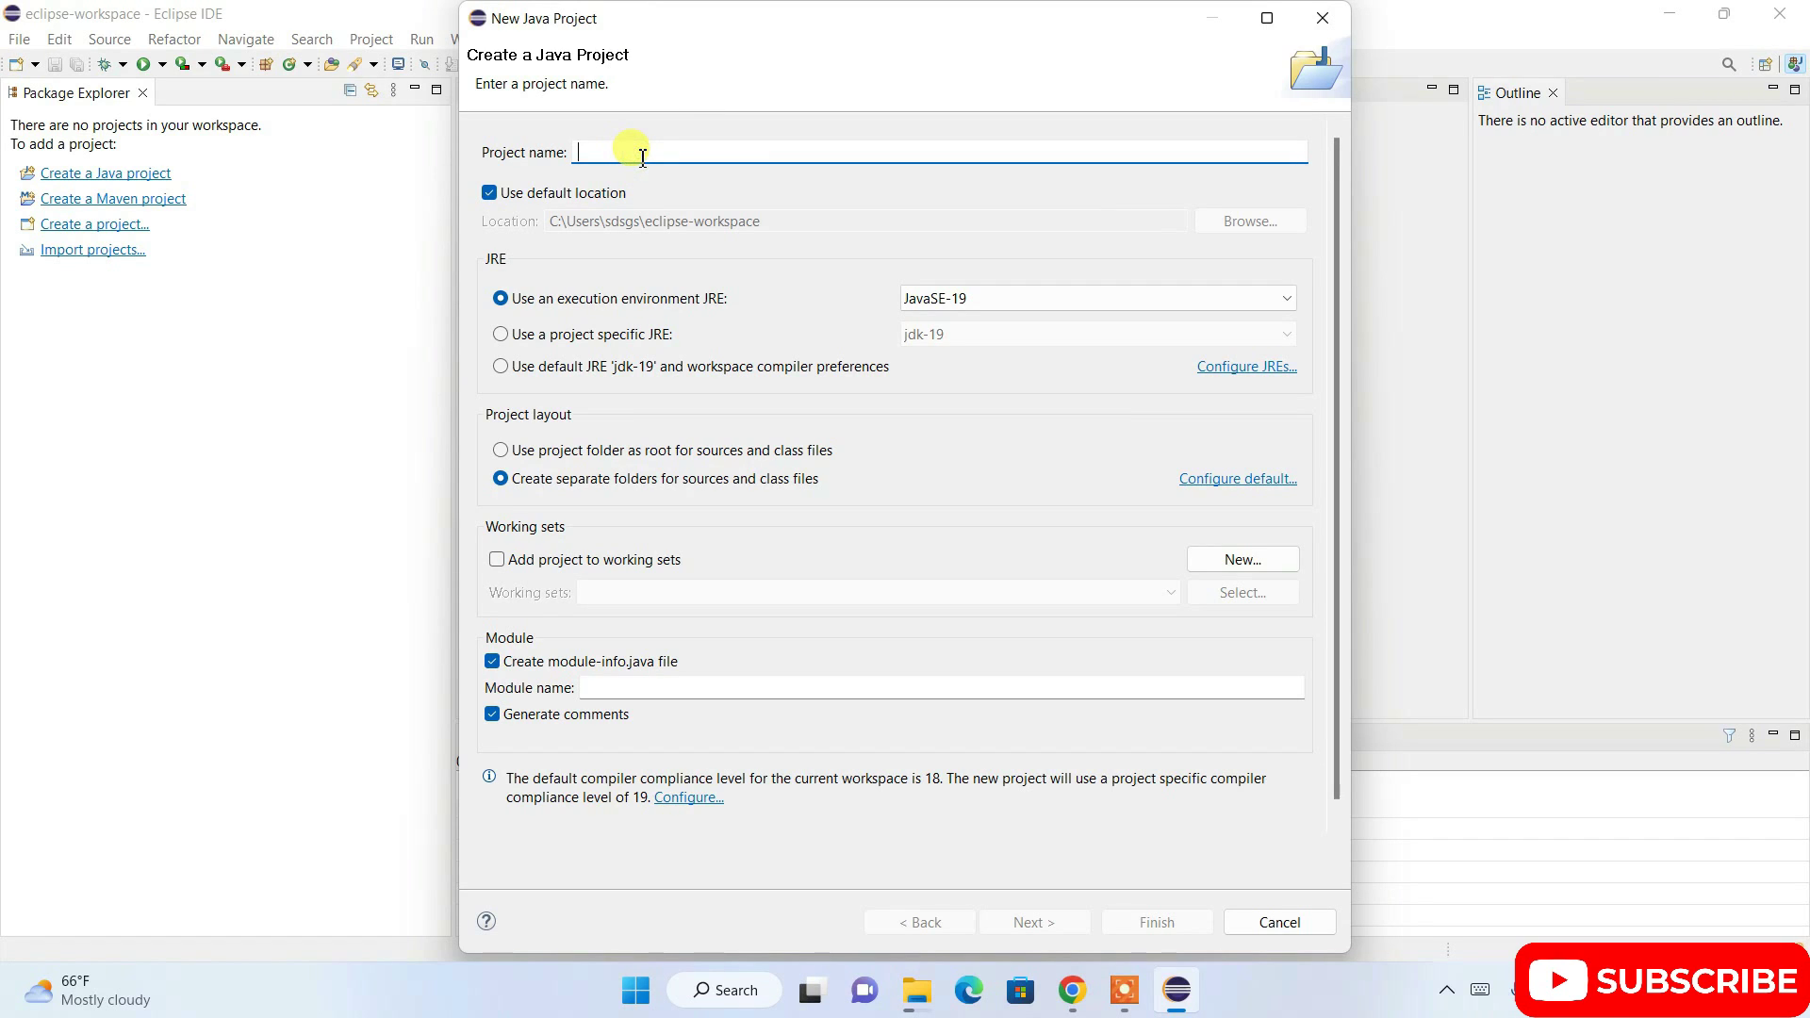
pyautogui.write('hello')
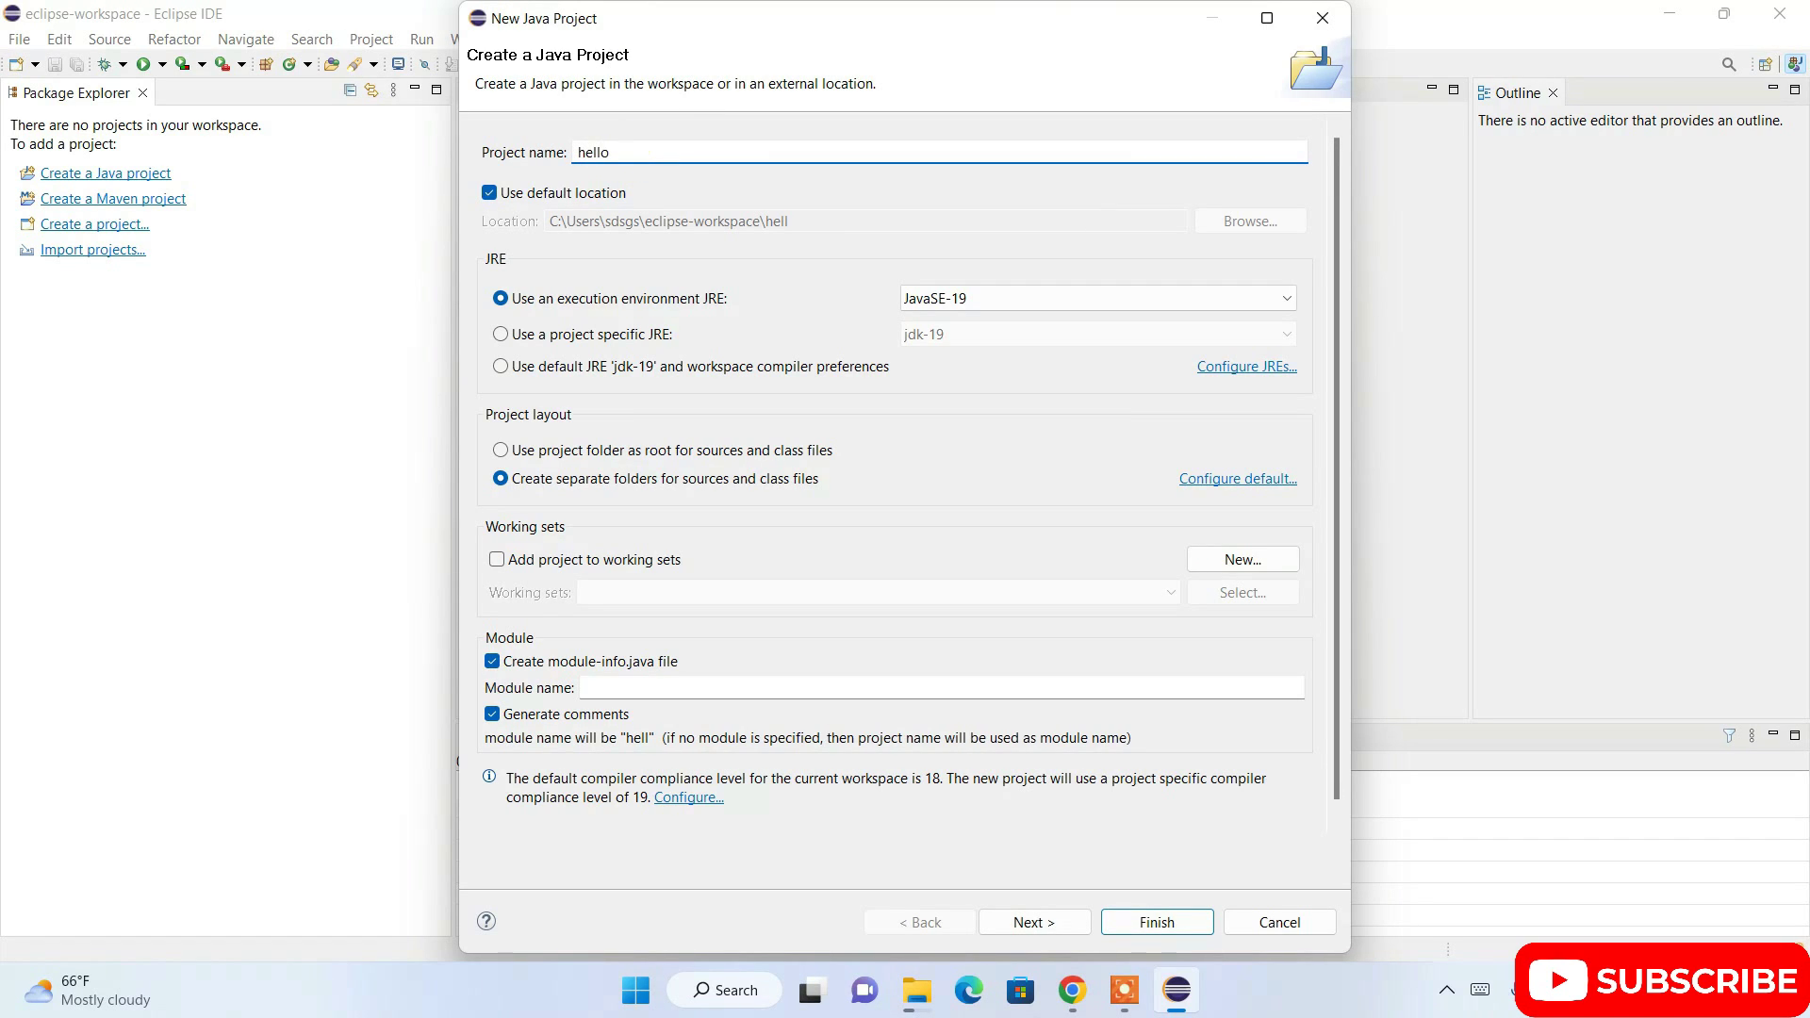
pyautogui.write('All')
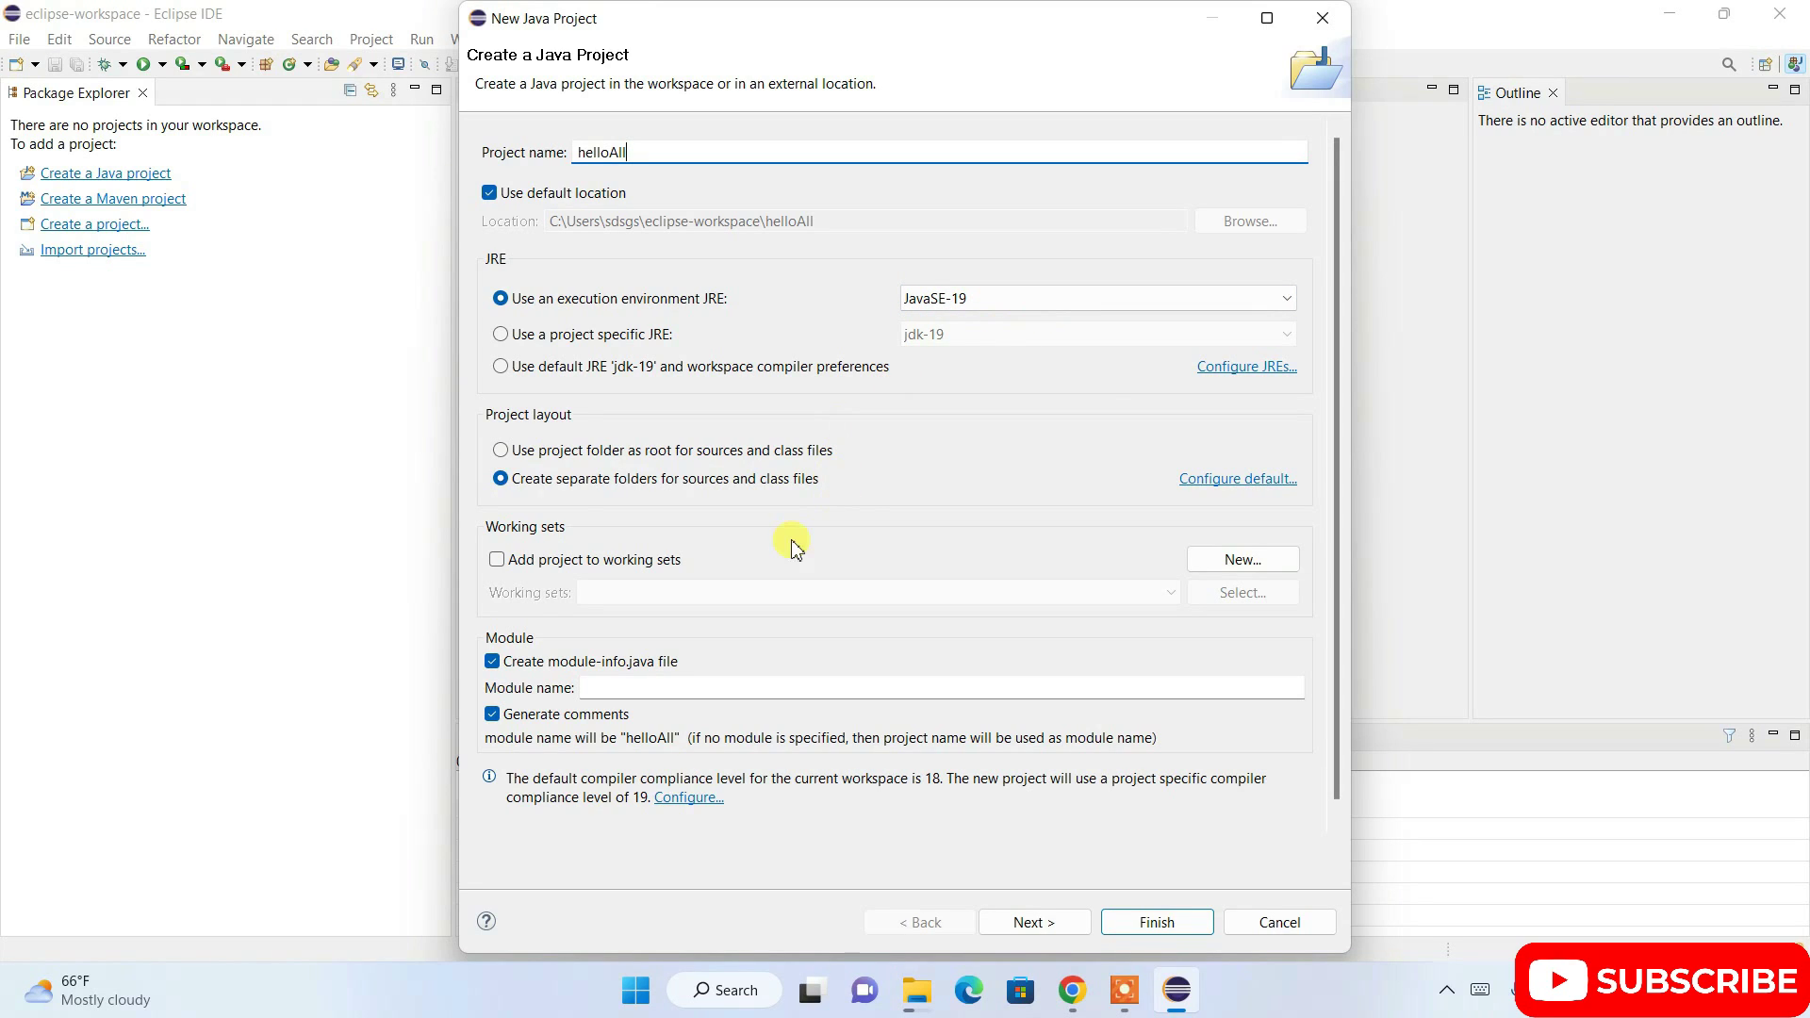
pyautogui.click(556, 714)
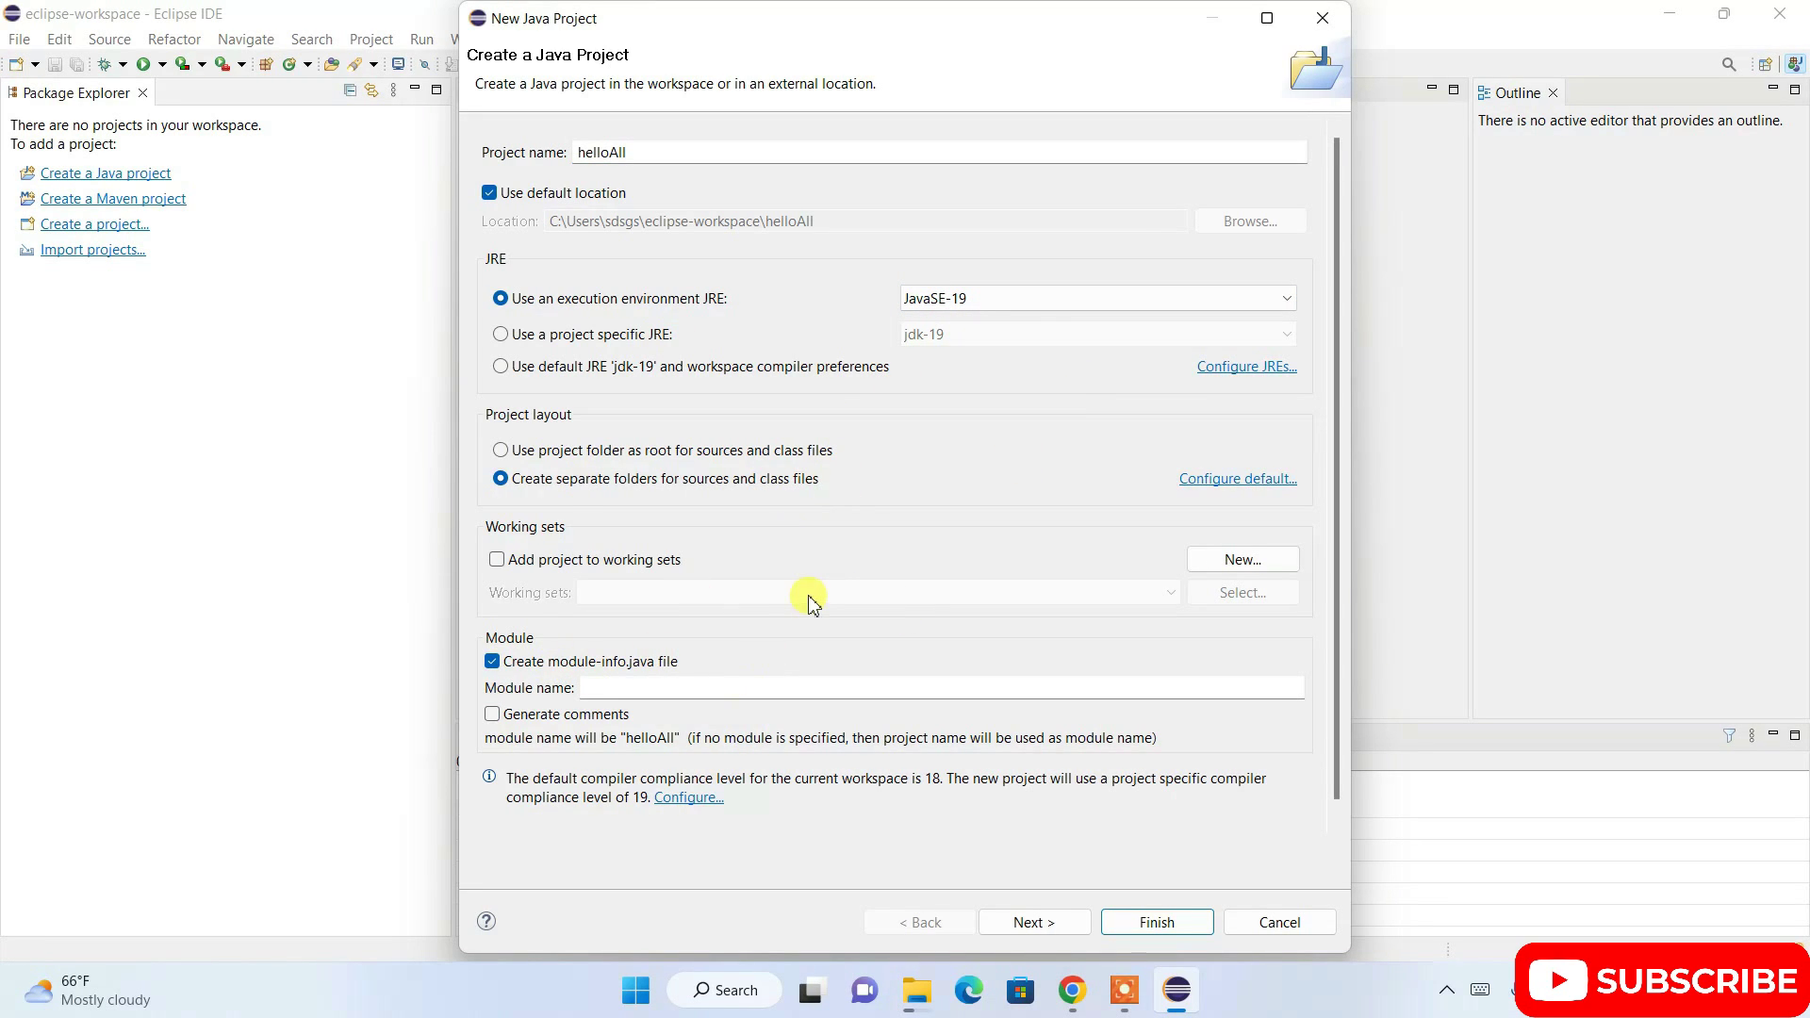
pyautogui.click(544, 666)
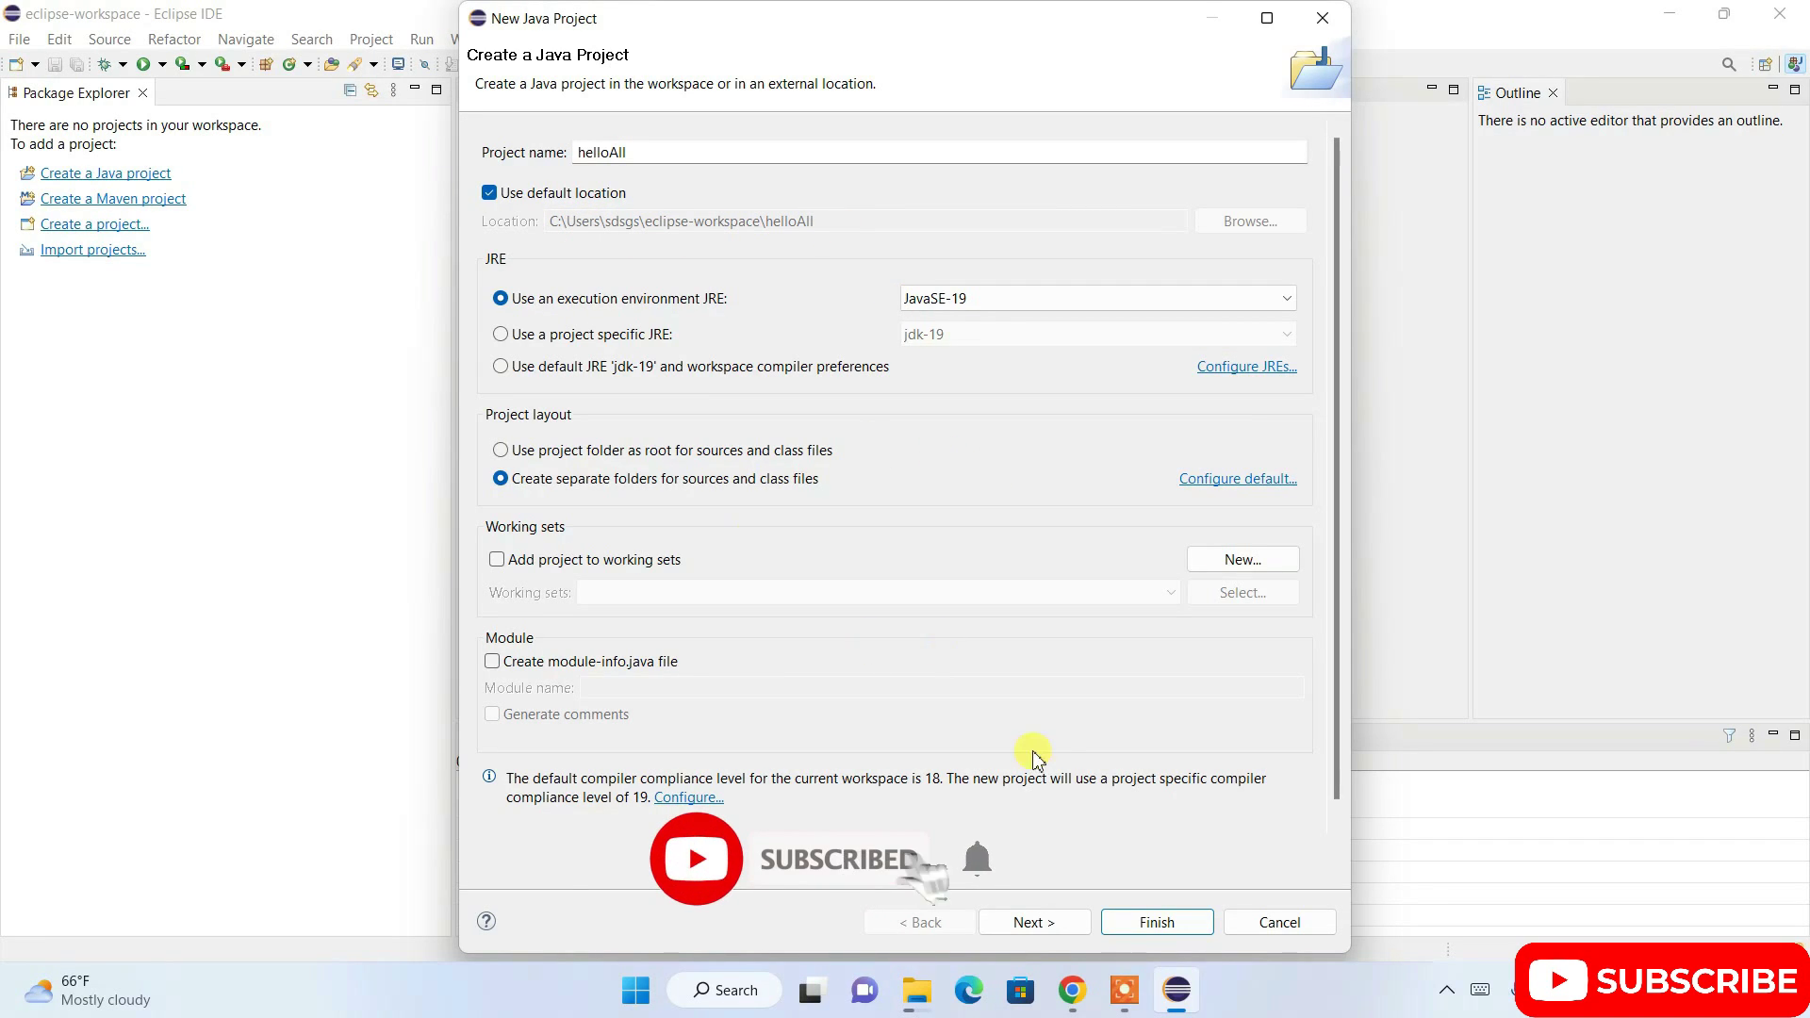
pyautogui.click(1157, 916)
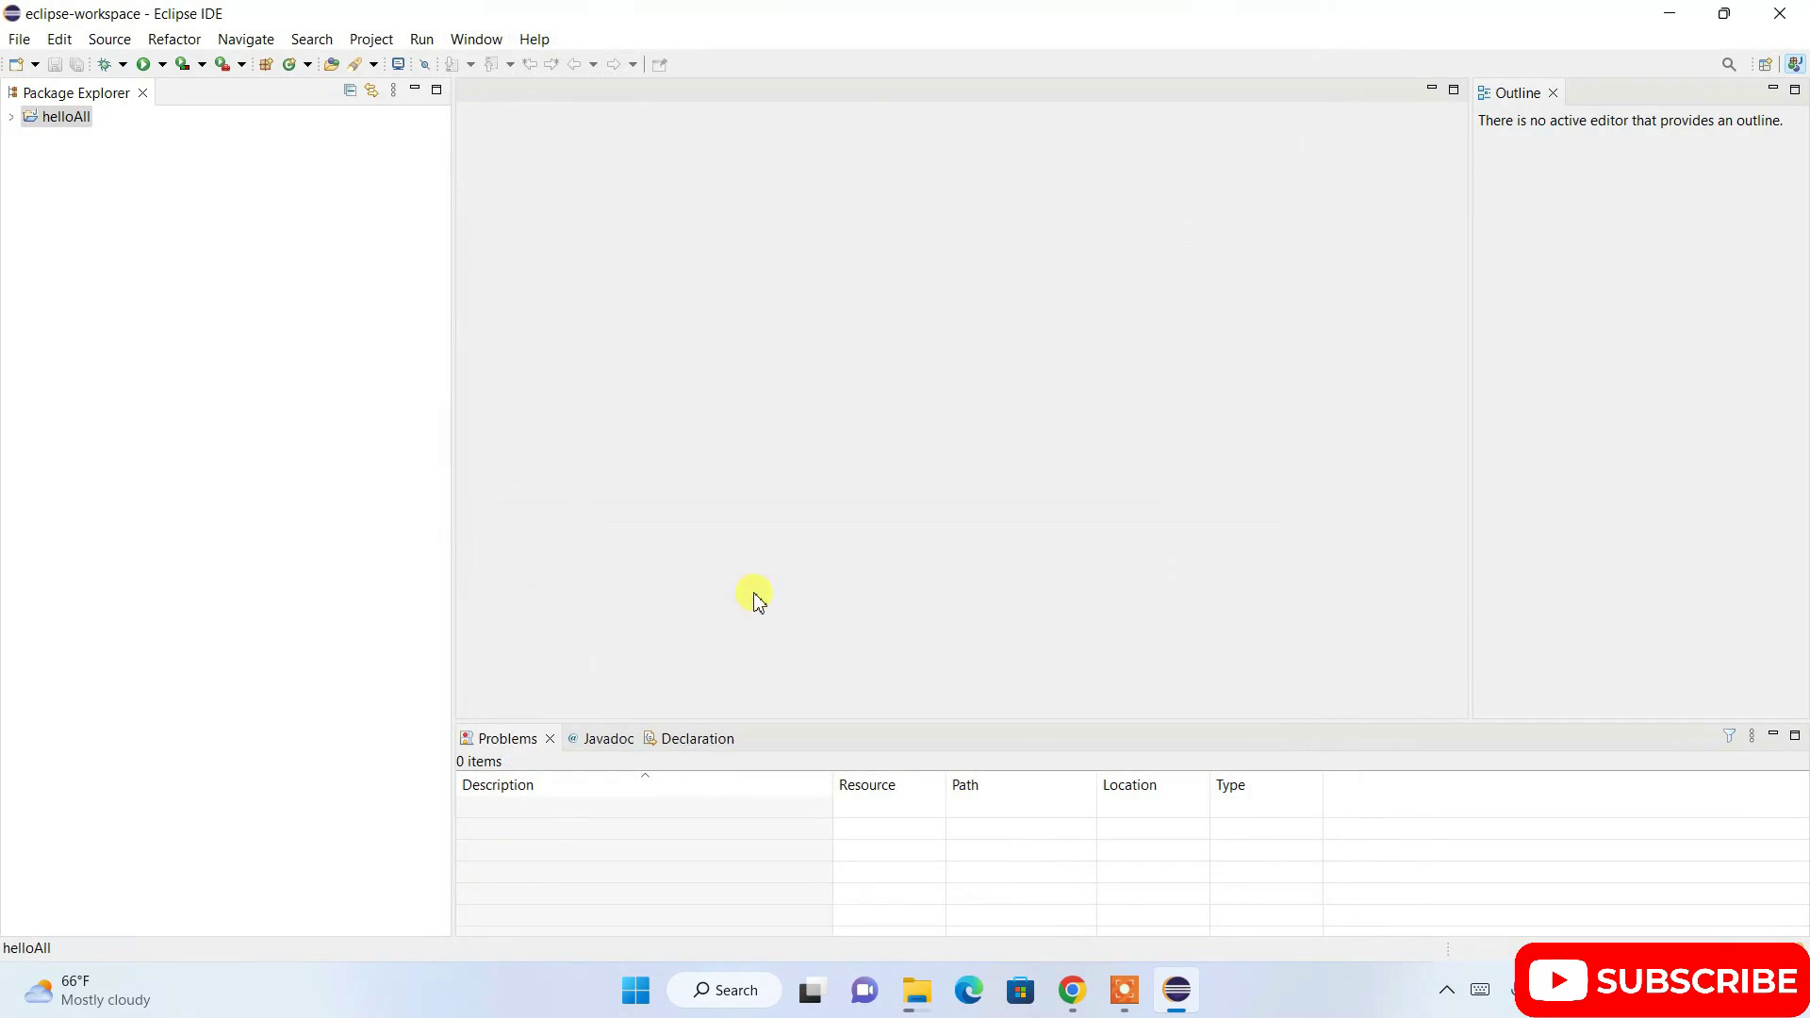
# Step: Expand the helloAll project and select its src folder
pyautogui.click(60, 120)
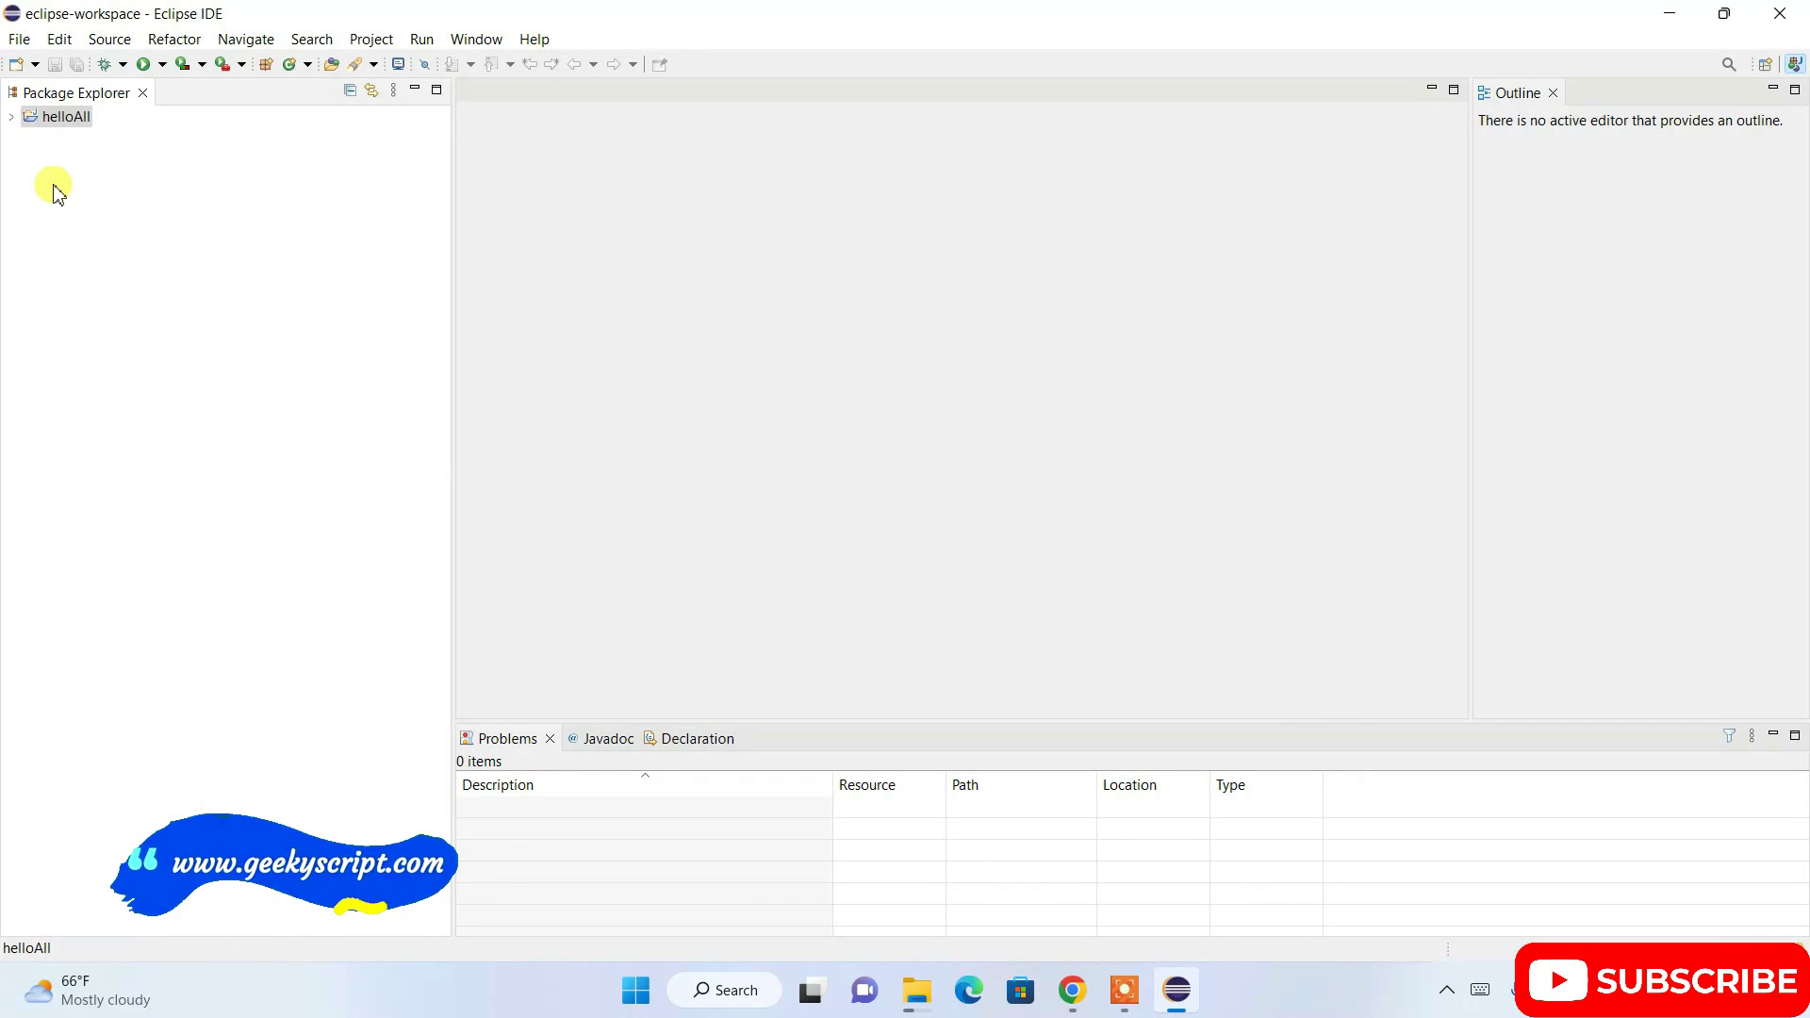
pyautogui.click(13, 118)
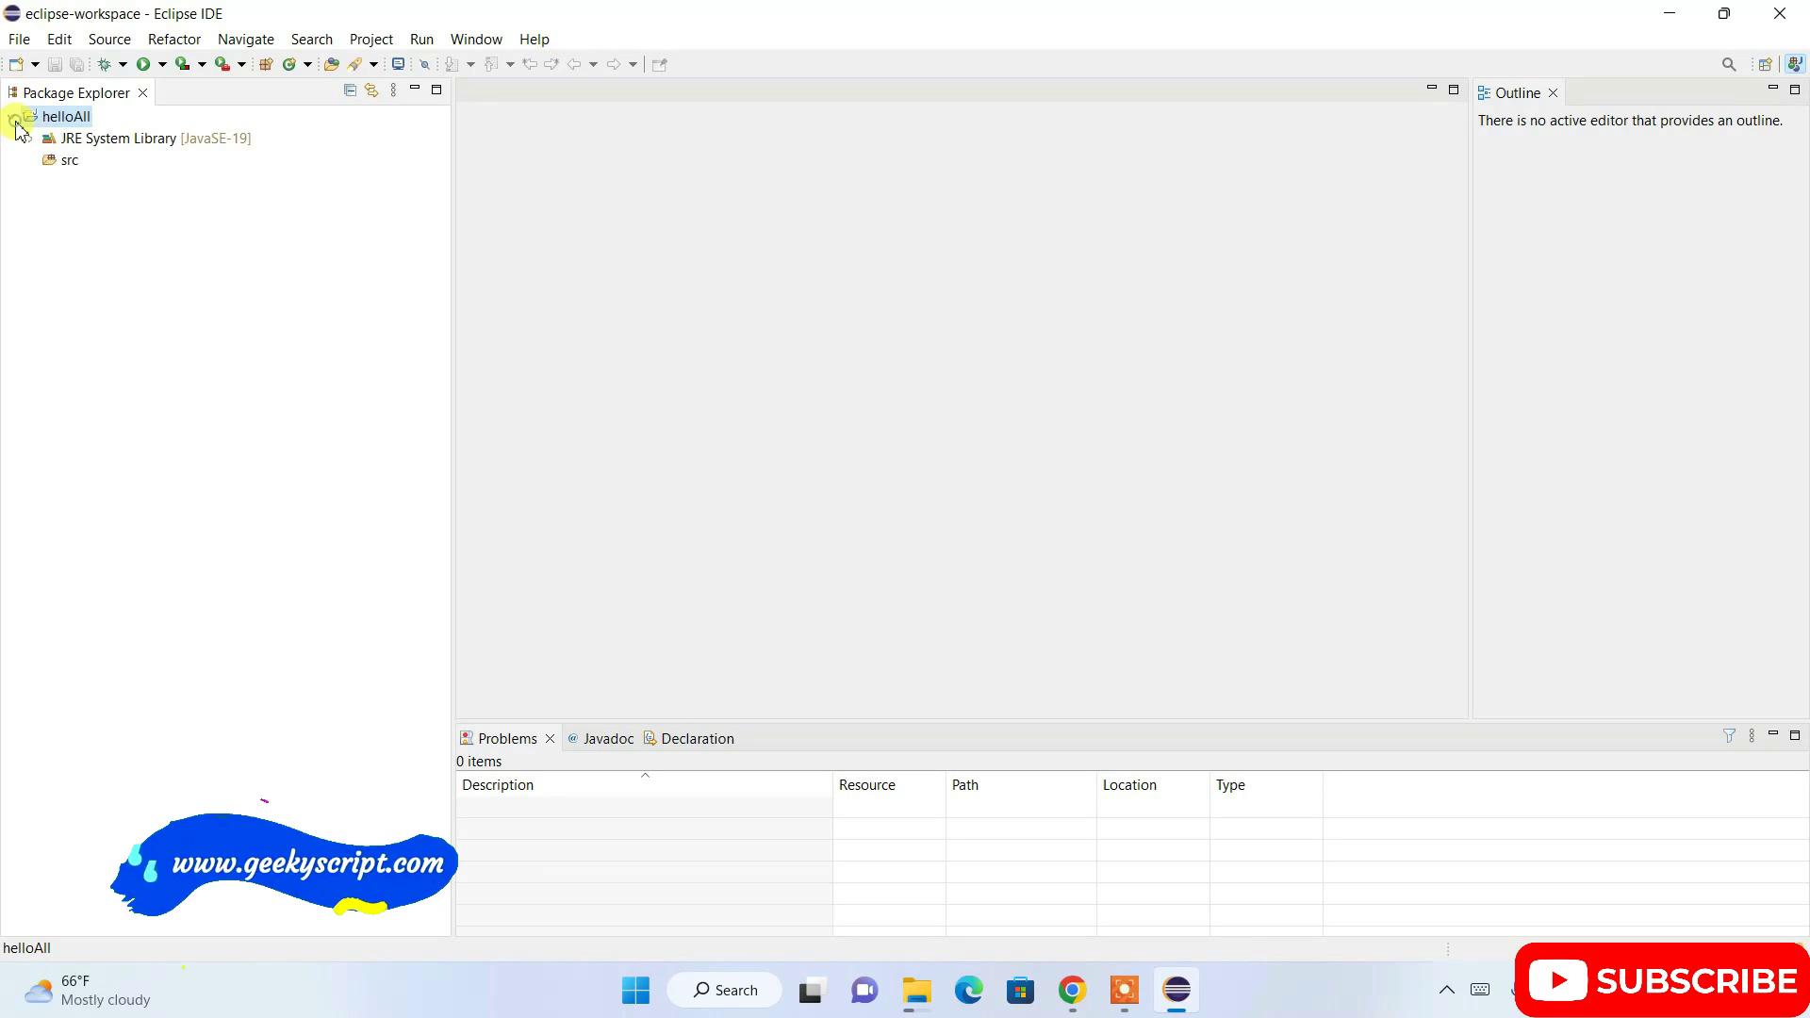
pyautogui.click(66, 166)
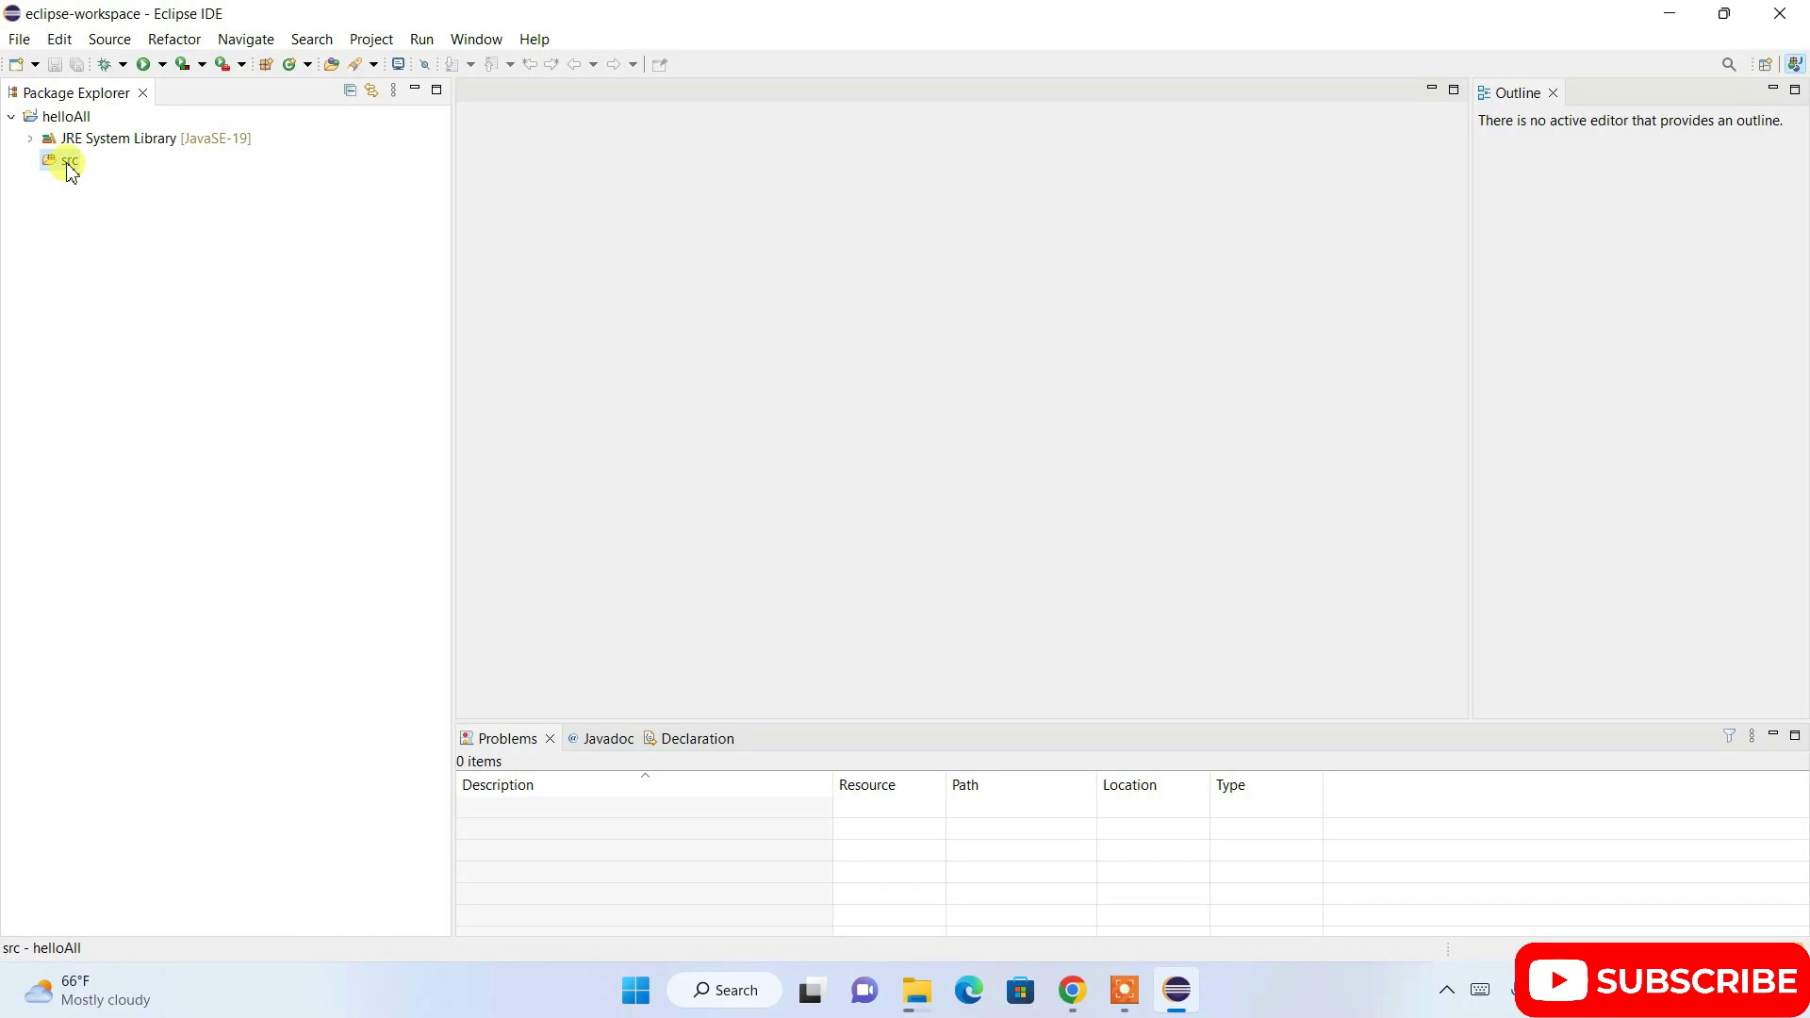
# Step: Create class HelloAll under src with the public static void main(String[] args) stub
pyautogui.rightClick(70, 172)
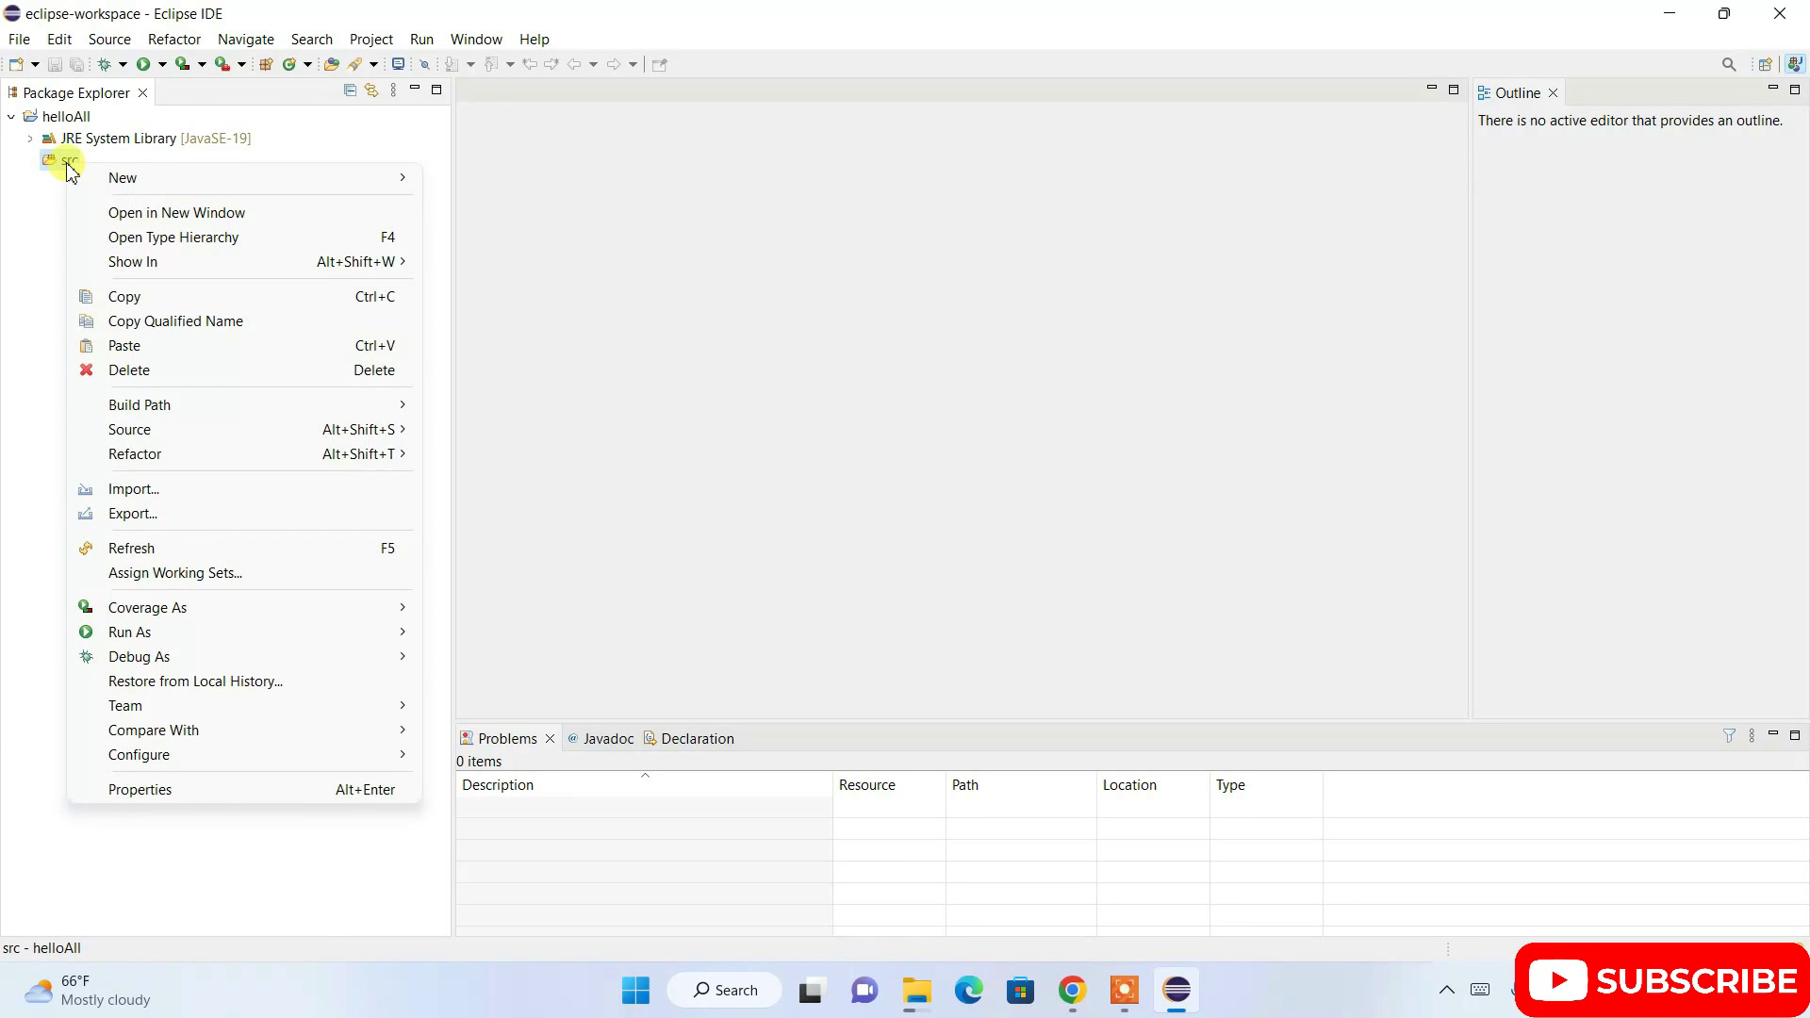
pyautogui.moveTo(122, 175)
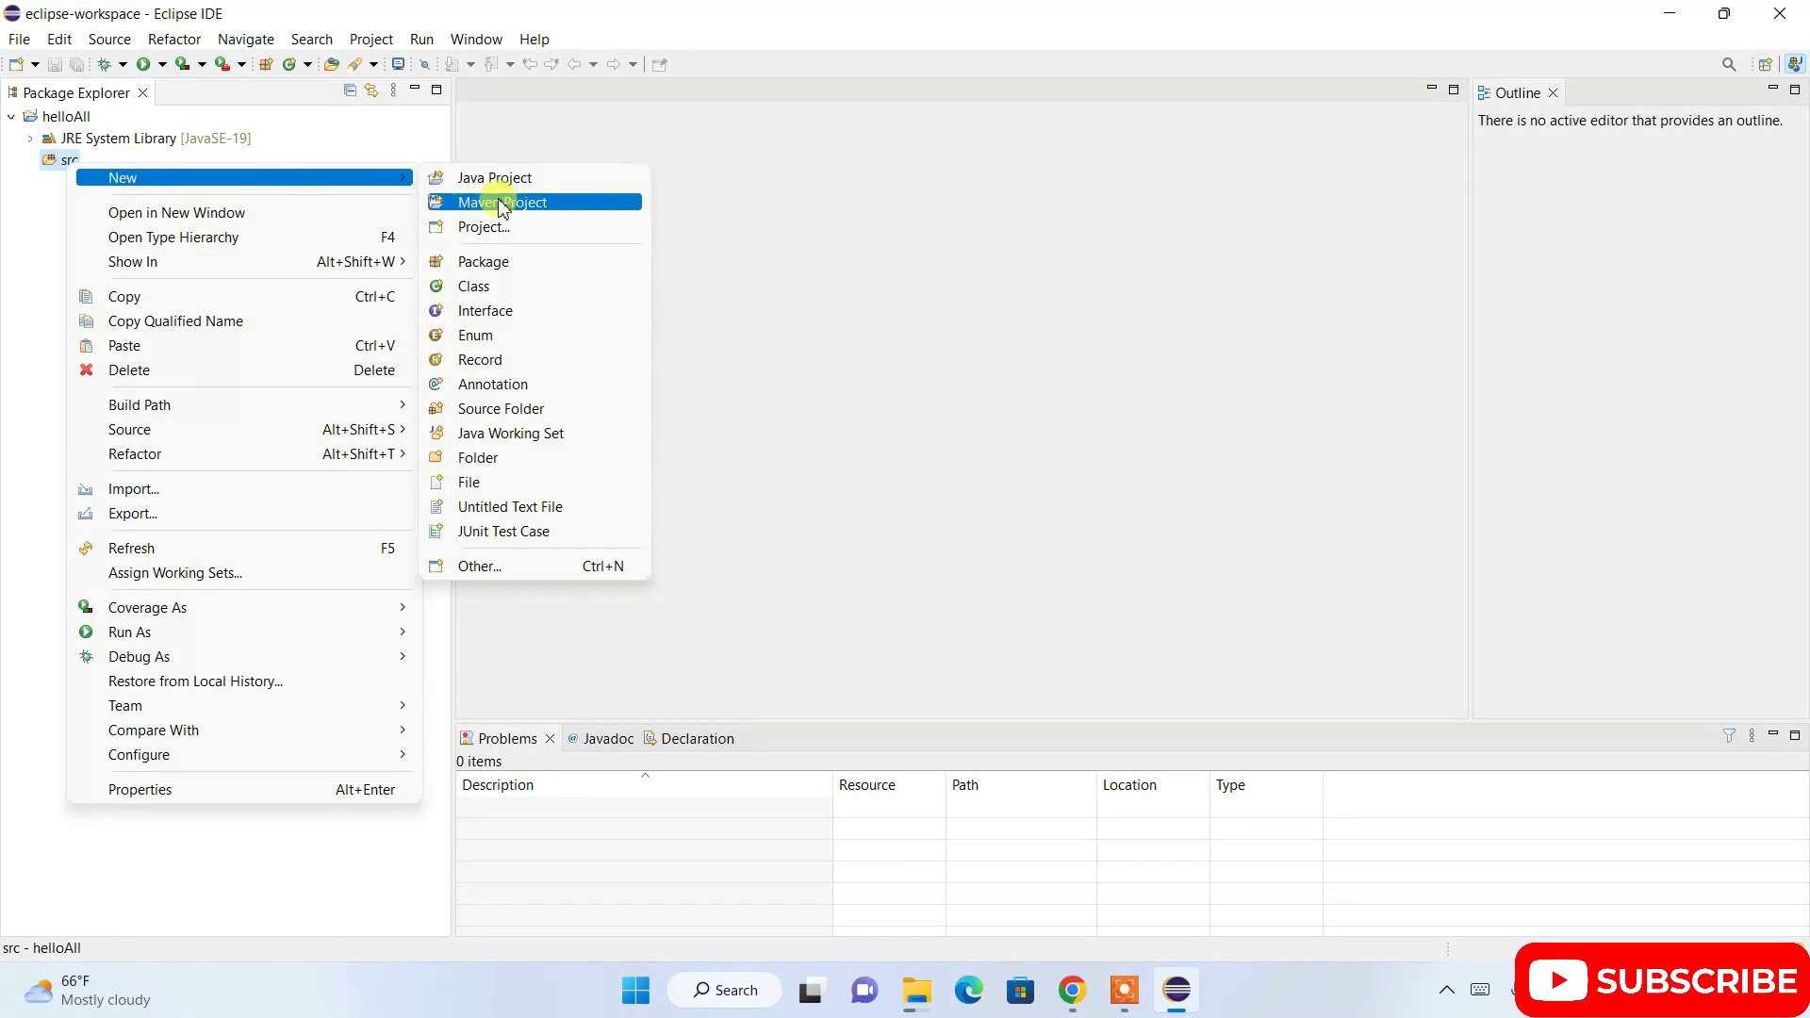
pyautogui.click(476, 289)
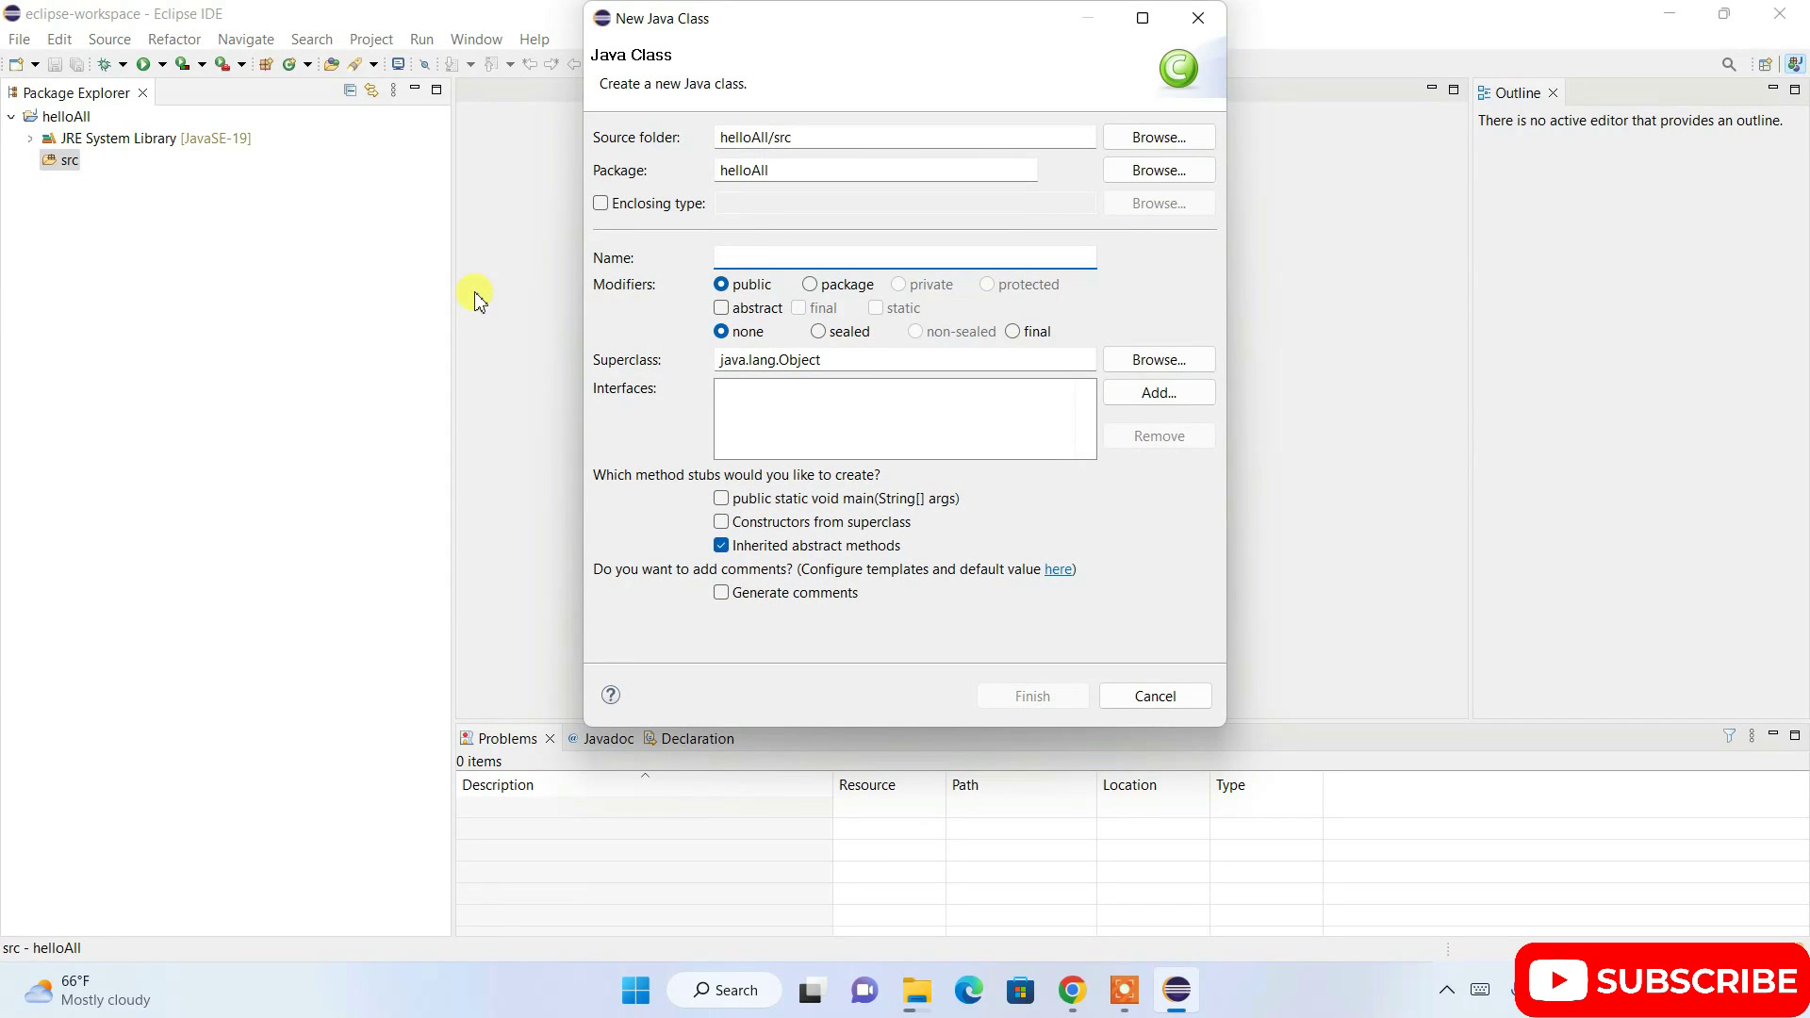
pyautogui.click(786, 260)
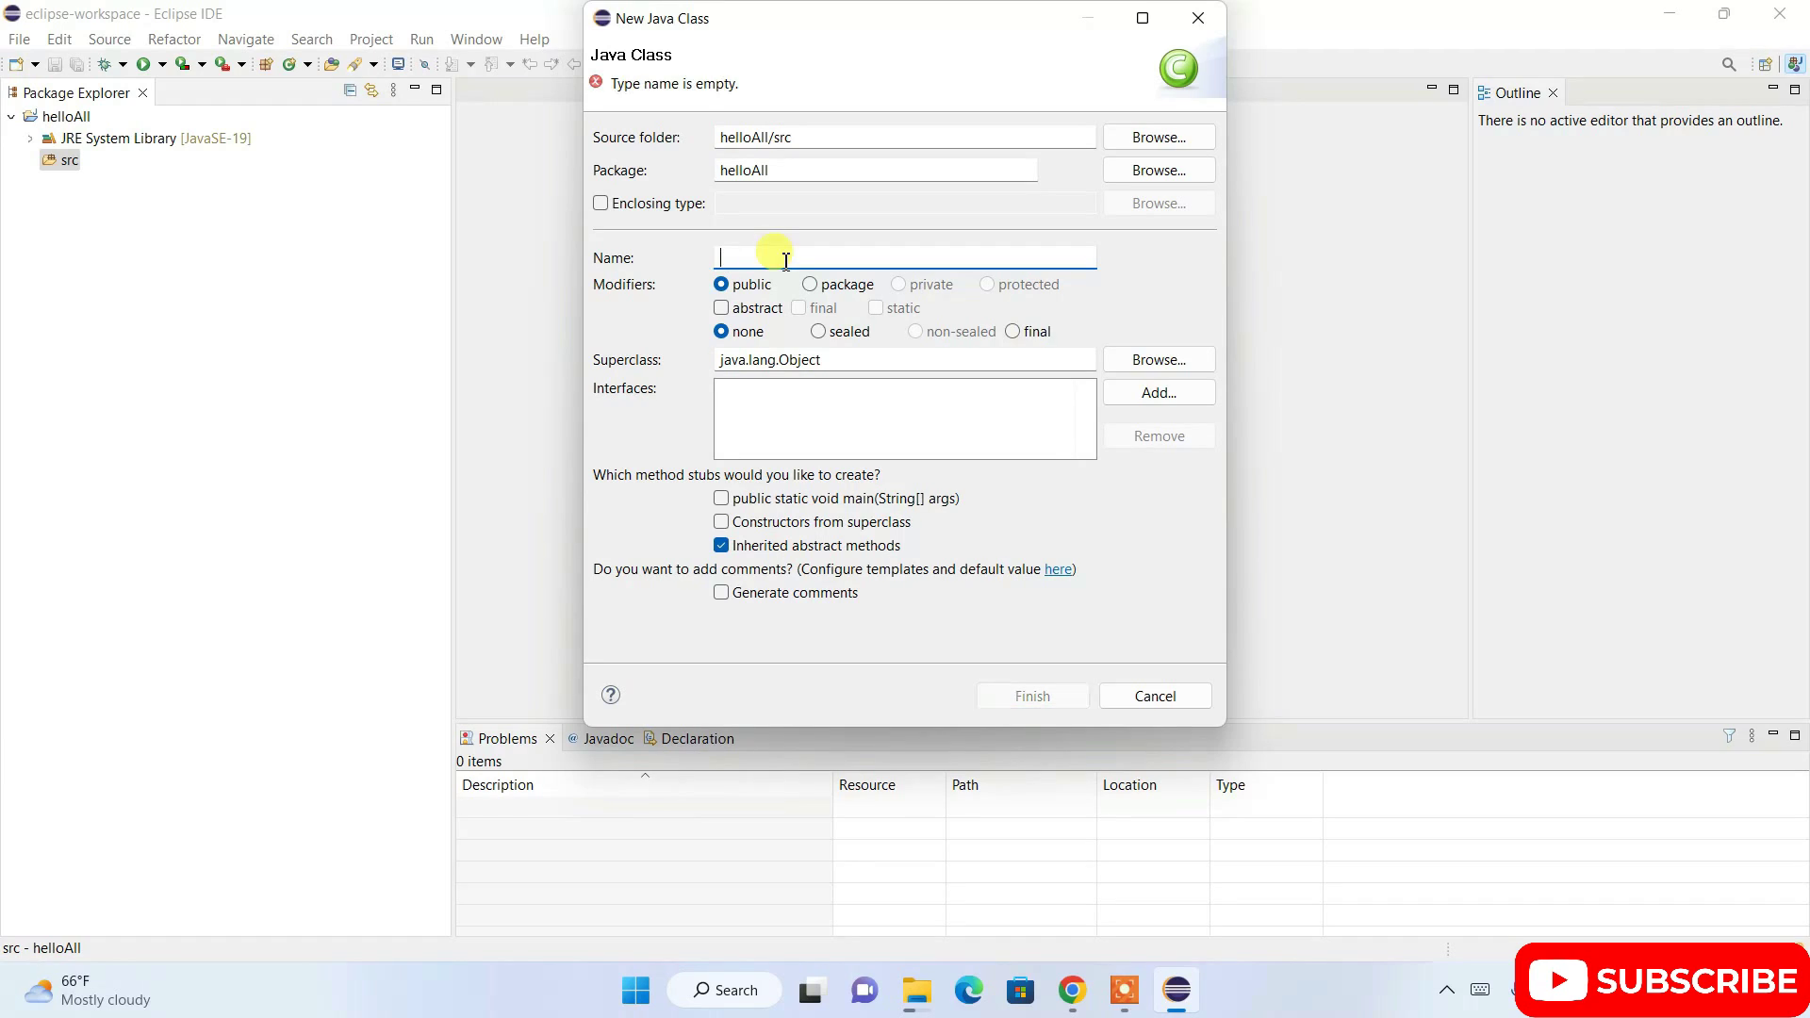
pyautogui.write('HelloAll')
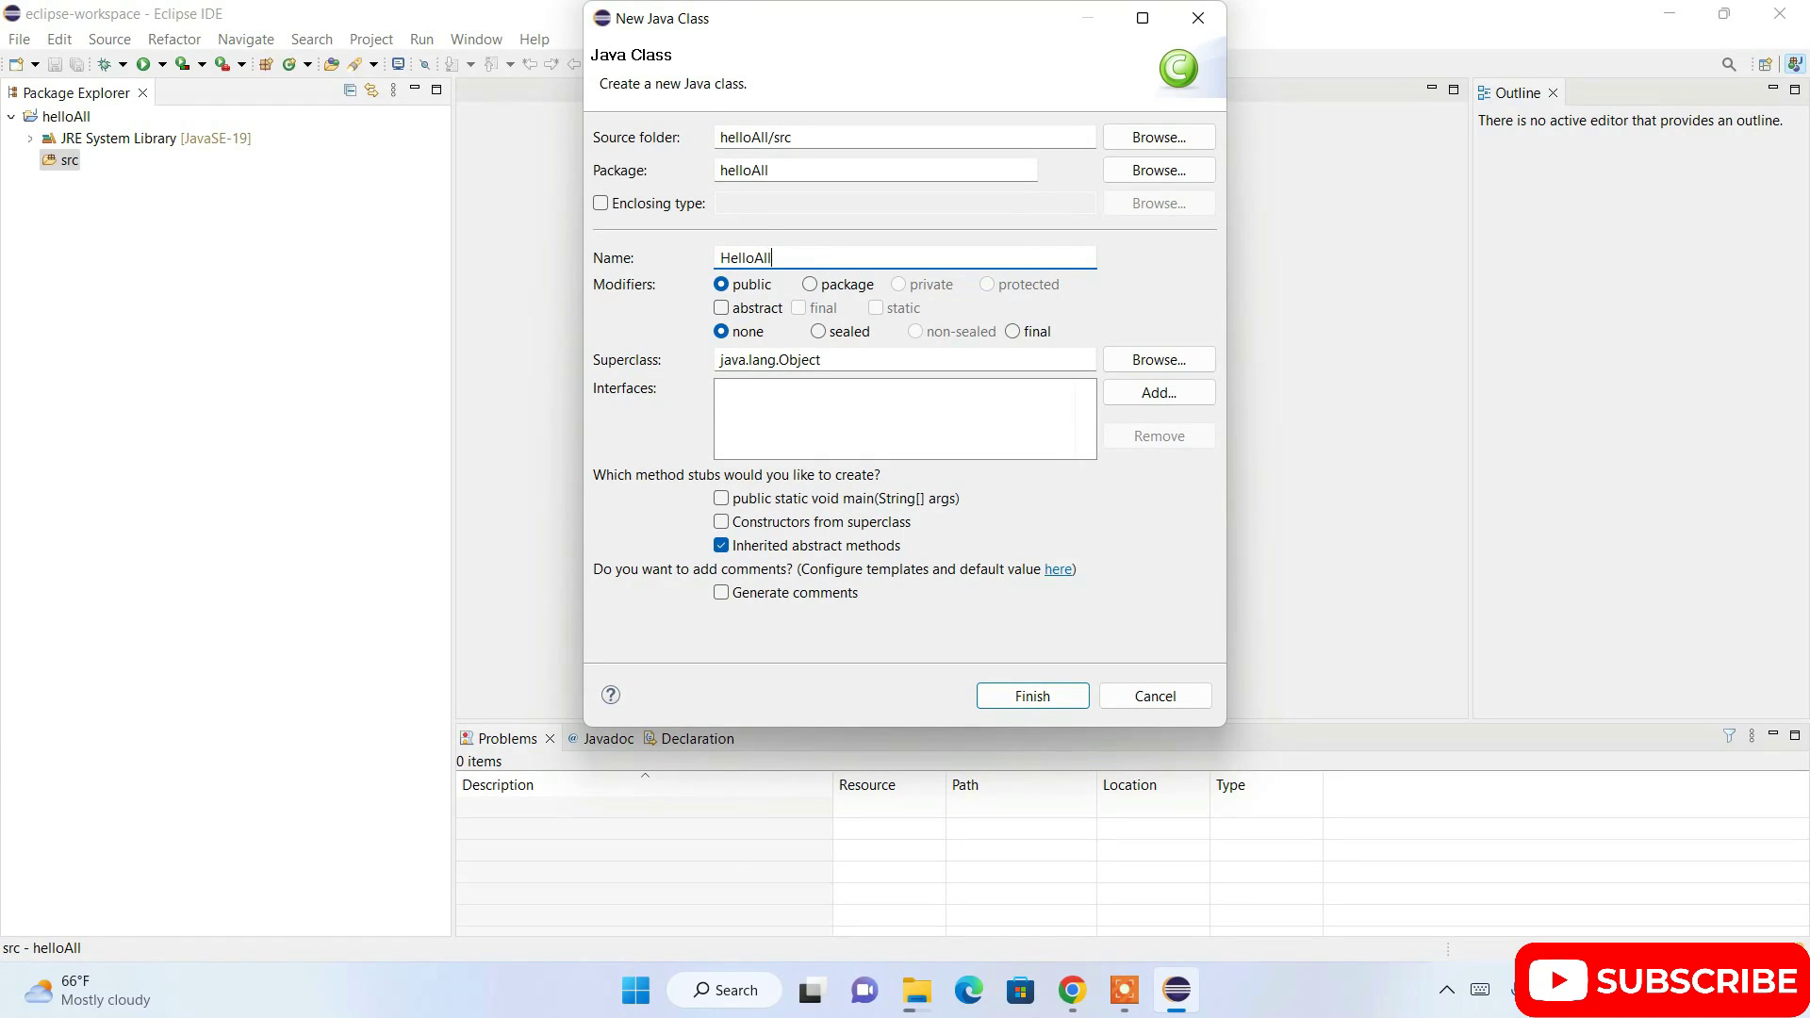
pyautogui.click(757, 504)
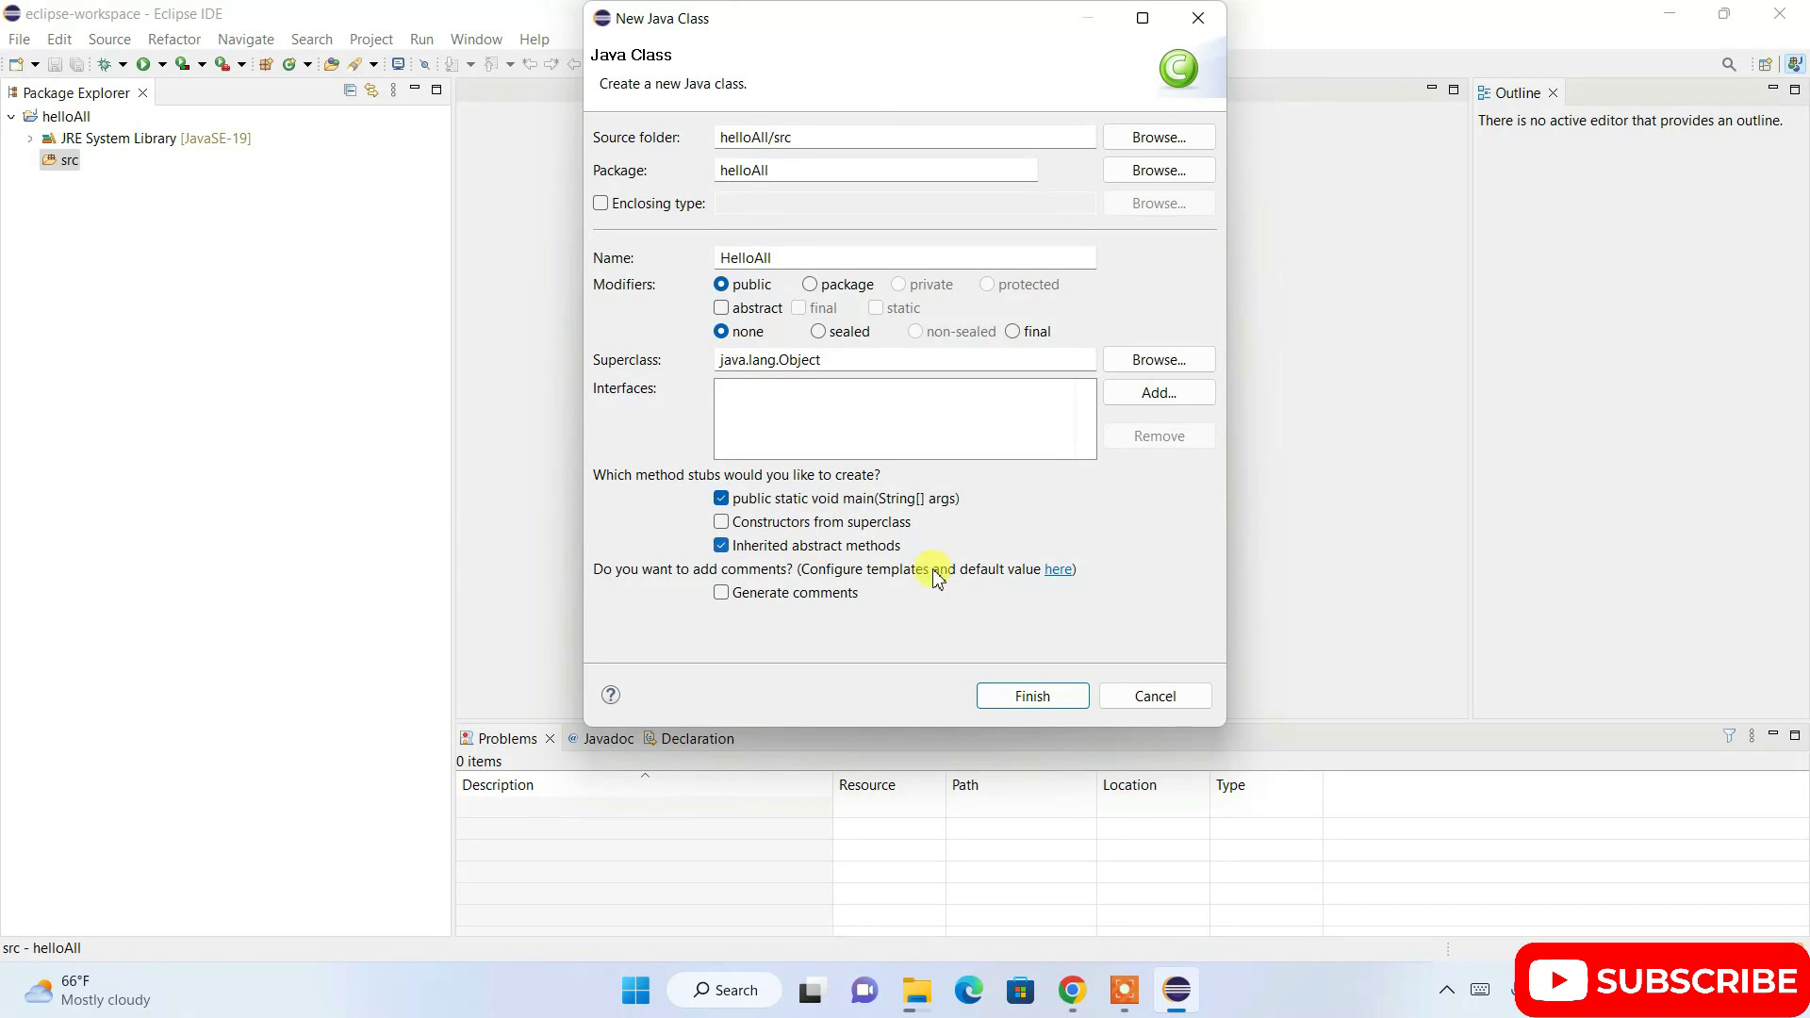
pyautogui.click(1037, 696)
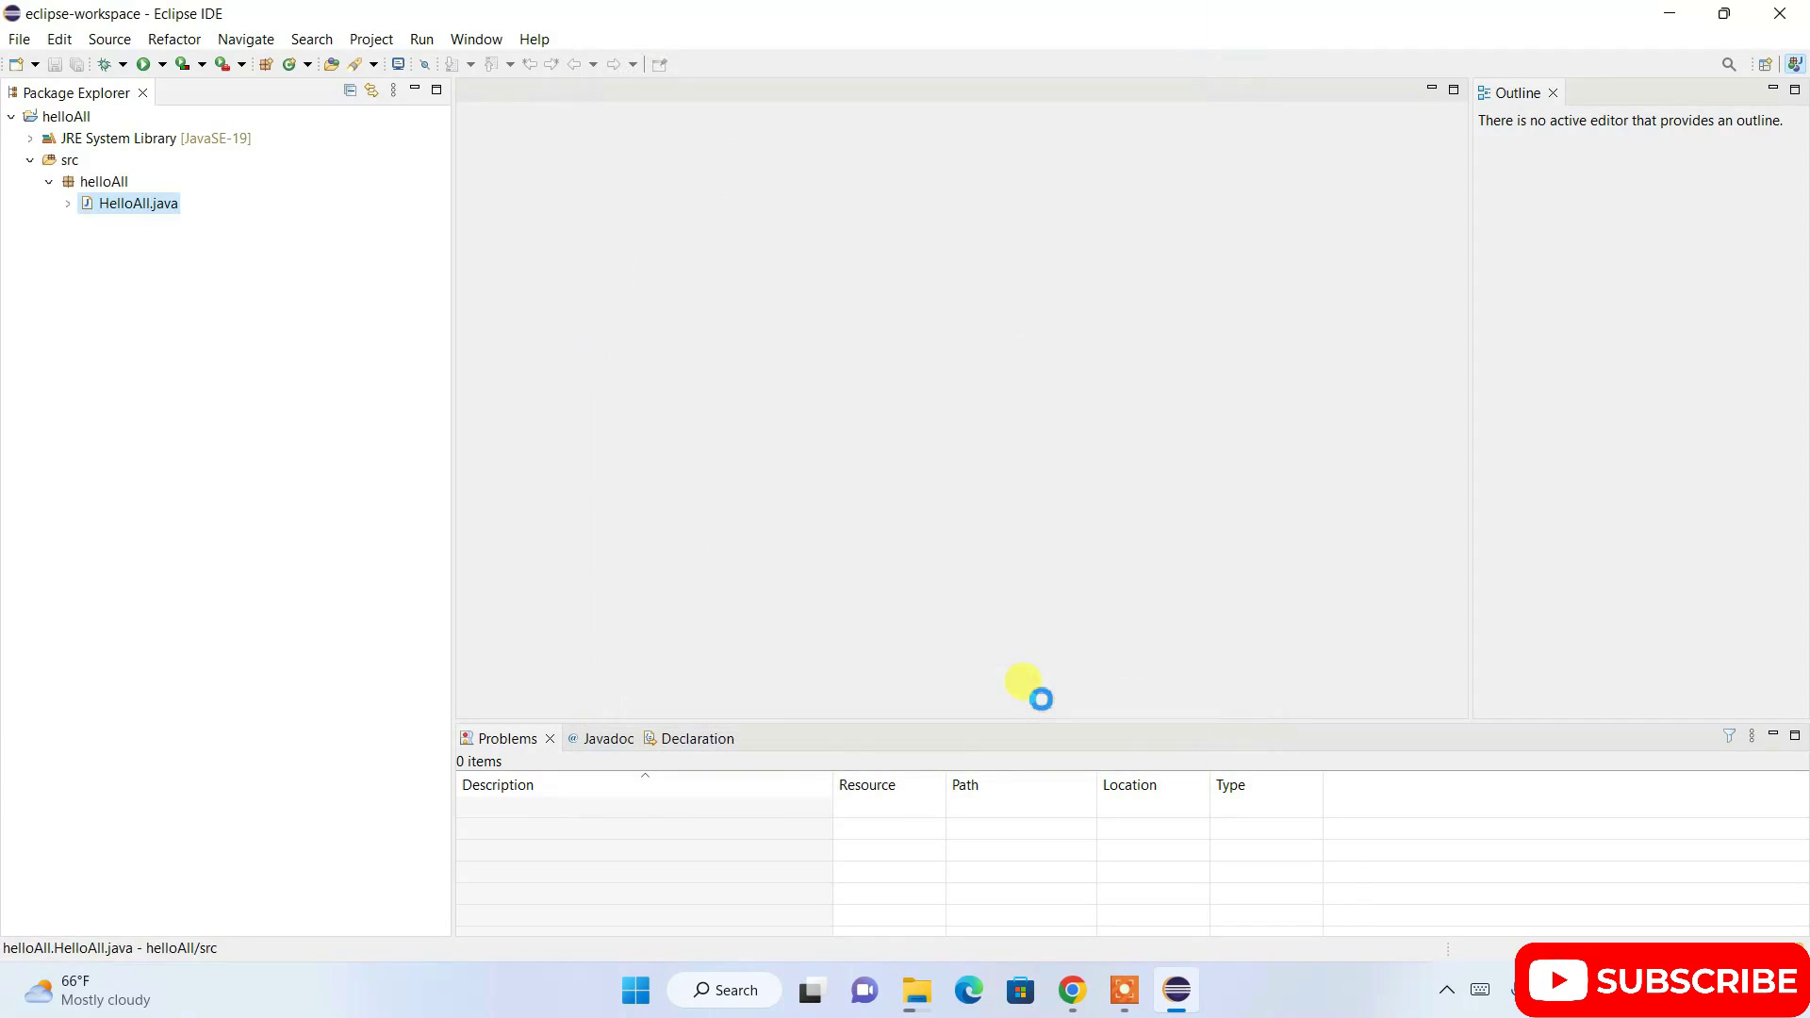
# Step: Open HelloAll.java in the editor and look over its generated code
pyautogui.doubleClick(124, 205)
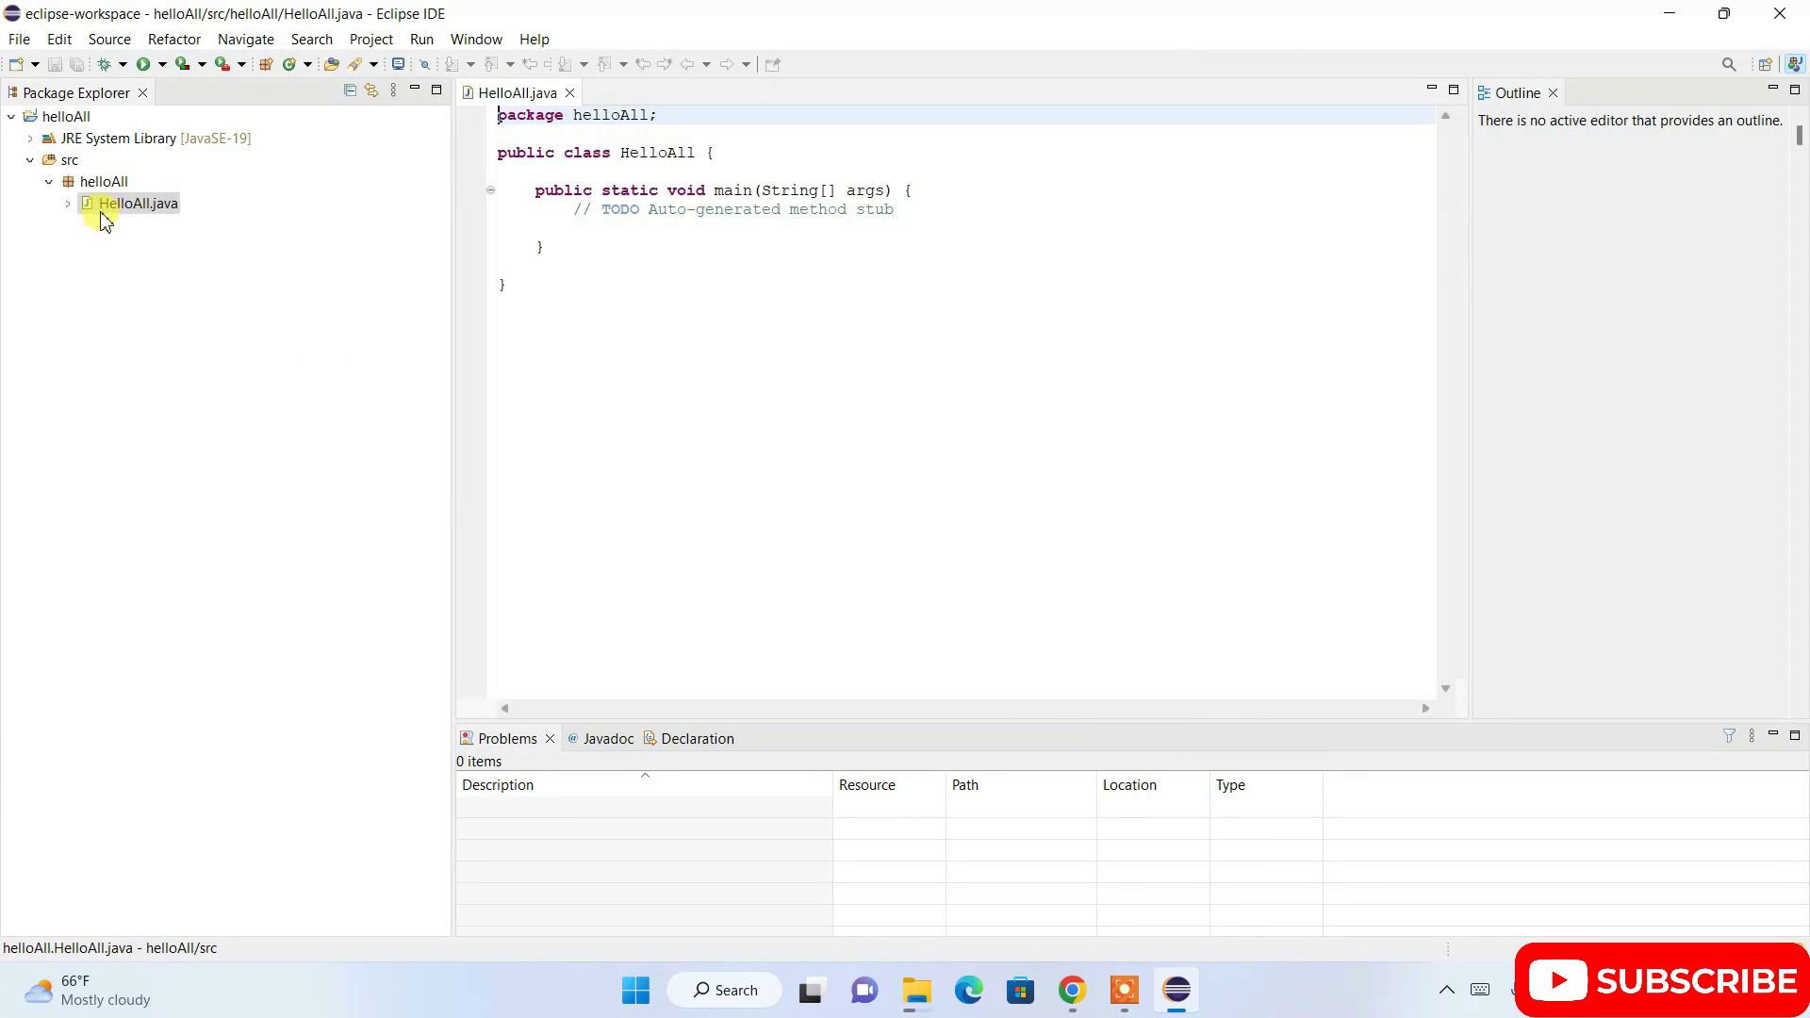
pyautogui.click(617, 261)
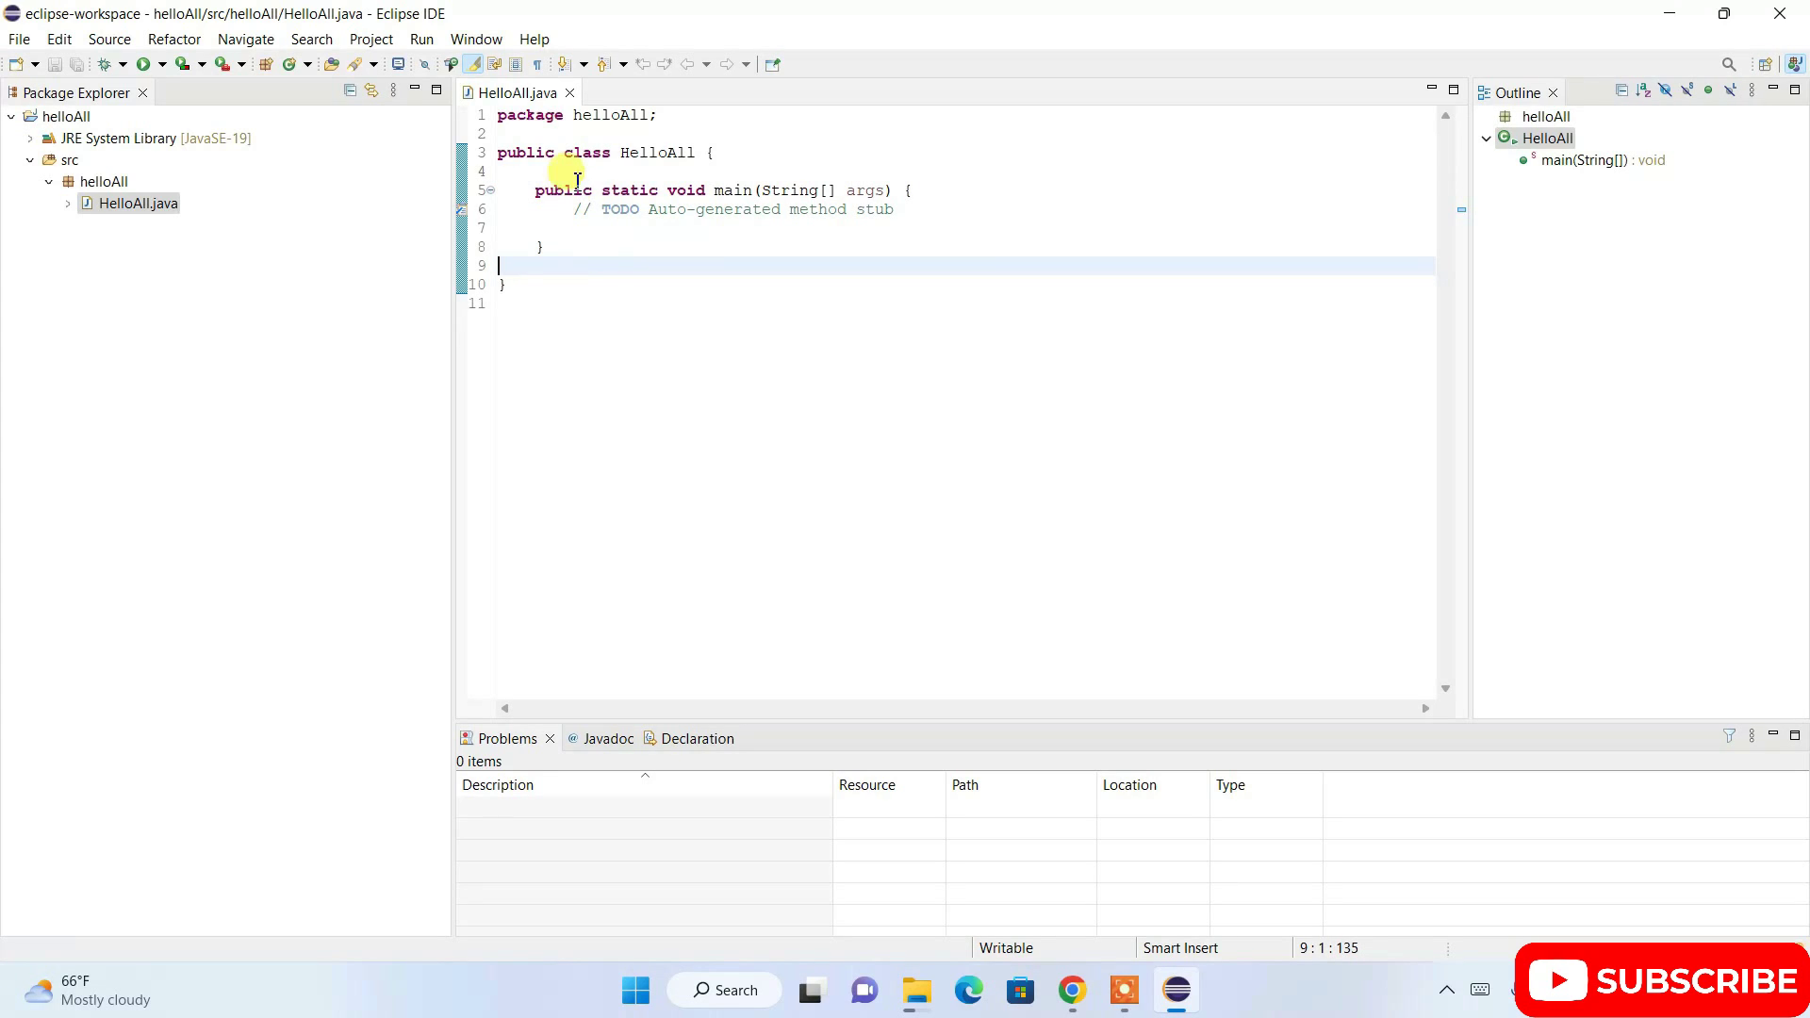
pyautogui.moveTo(564, 153); pyautogui.dragTo(732, 179)
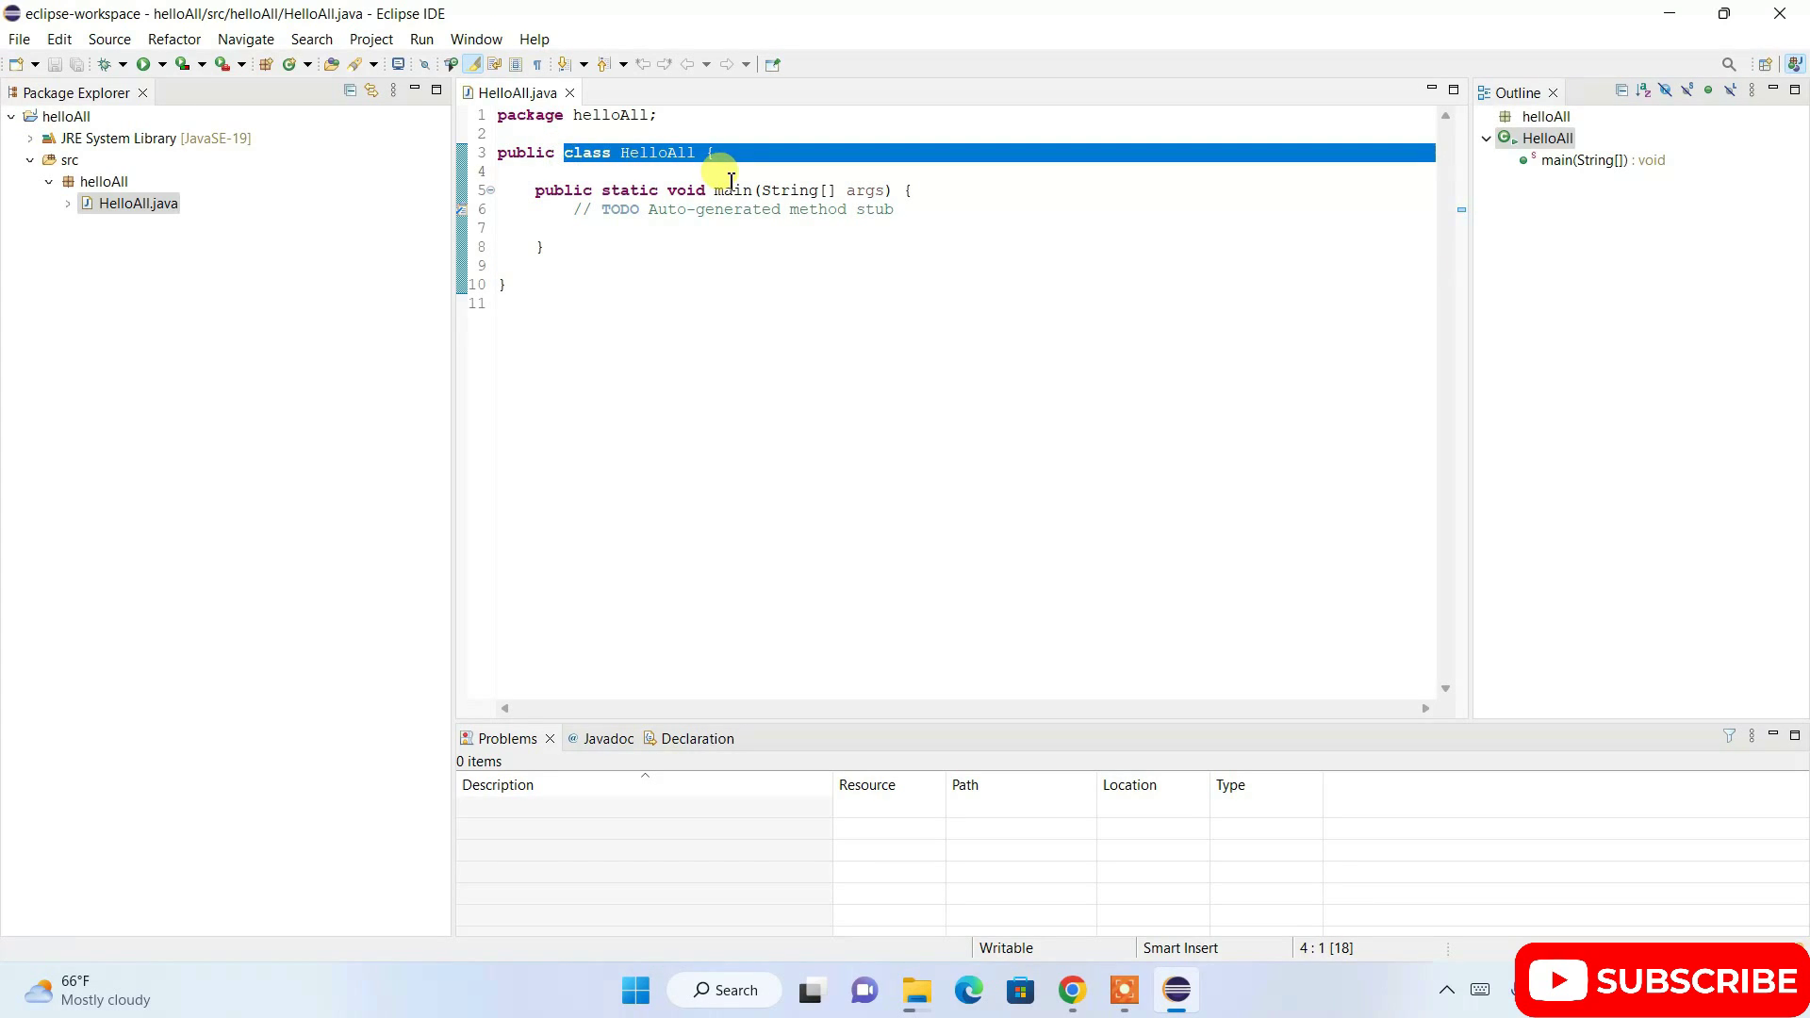
pyautogui.click(717, 259)
pyautogui.click(739, 190)
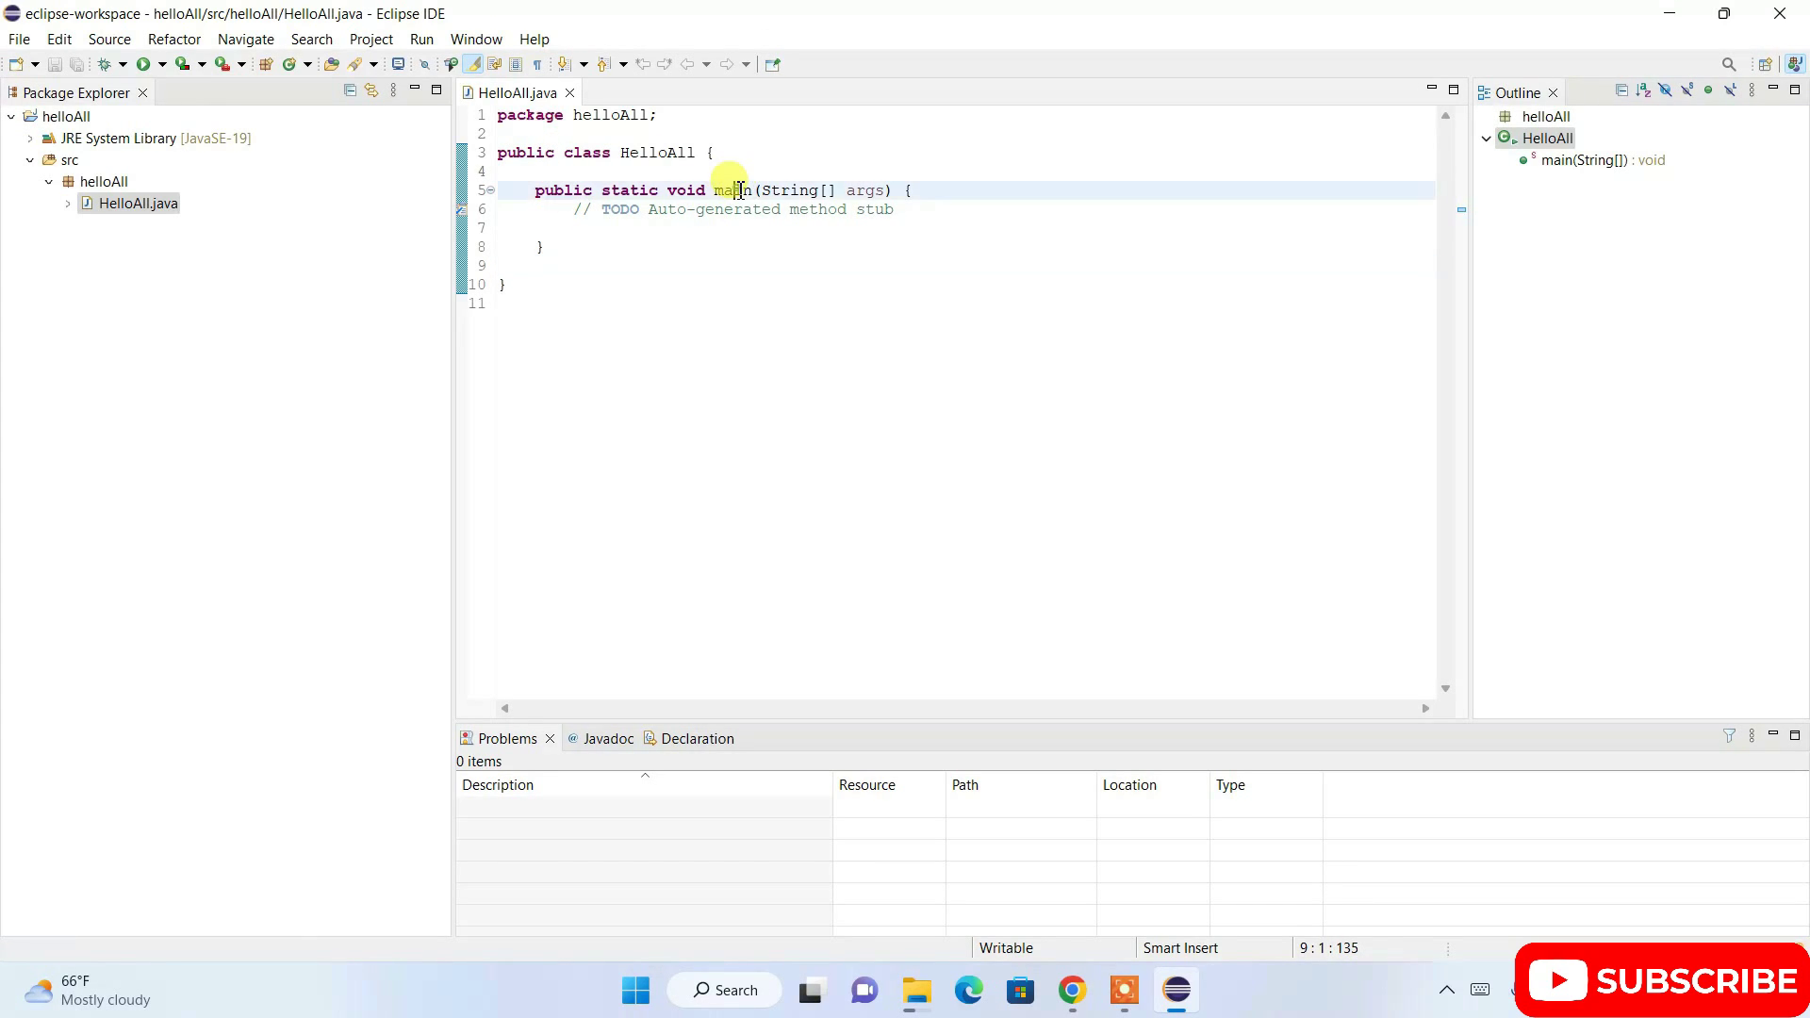
pyautogui.click(584, 115)
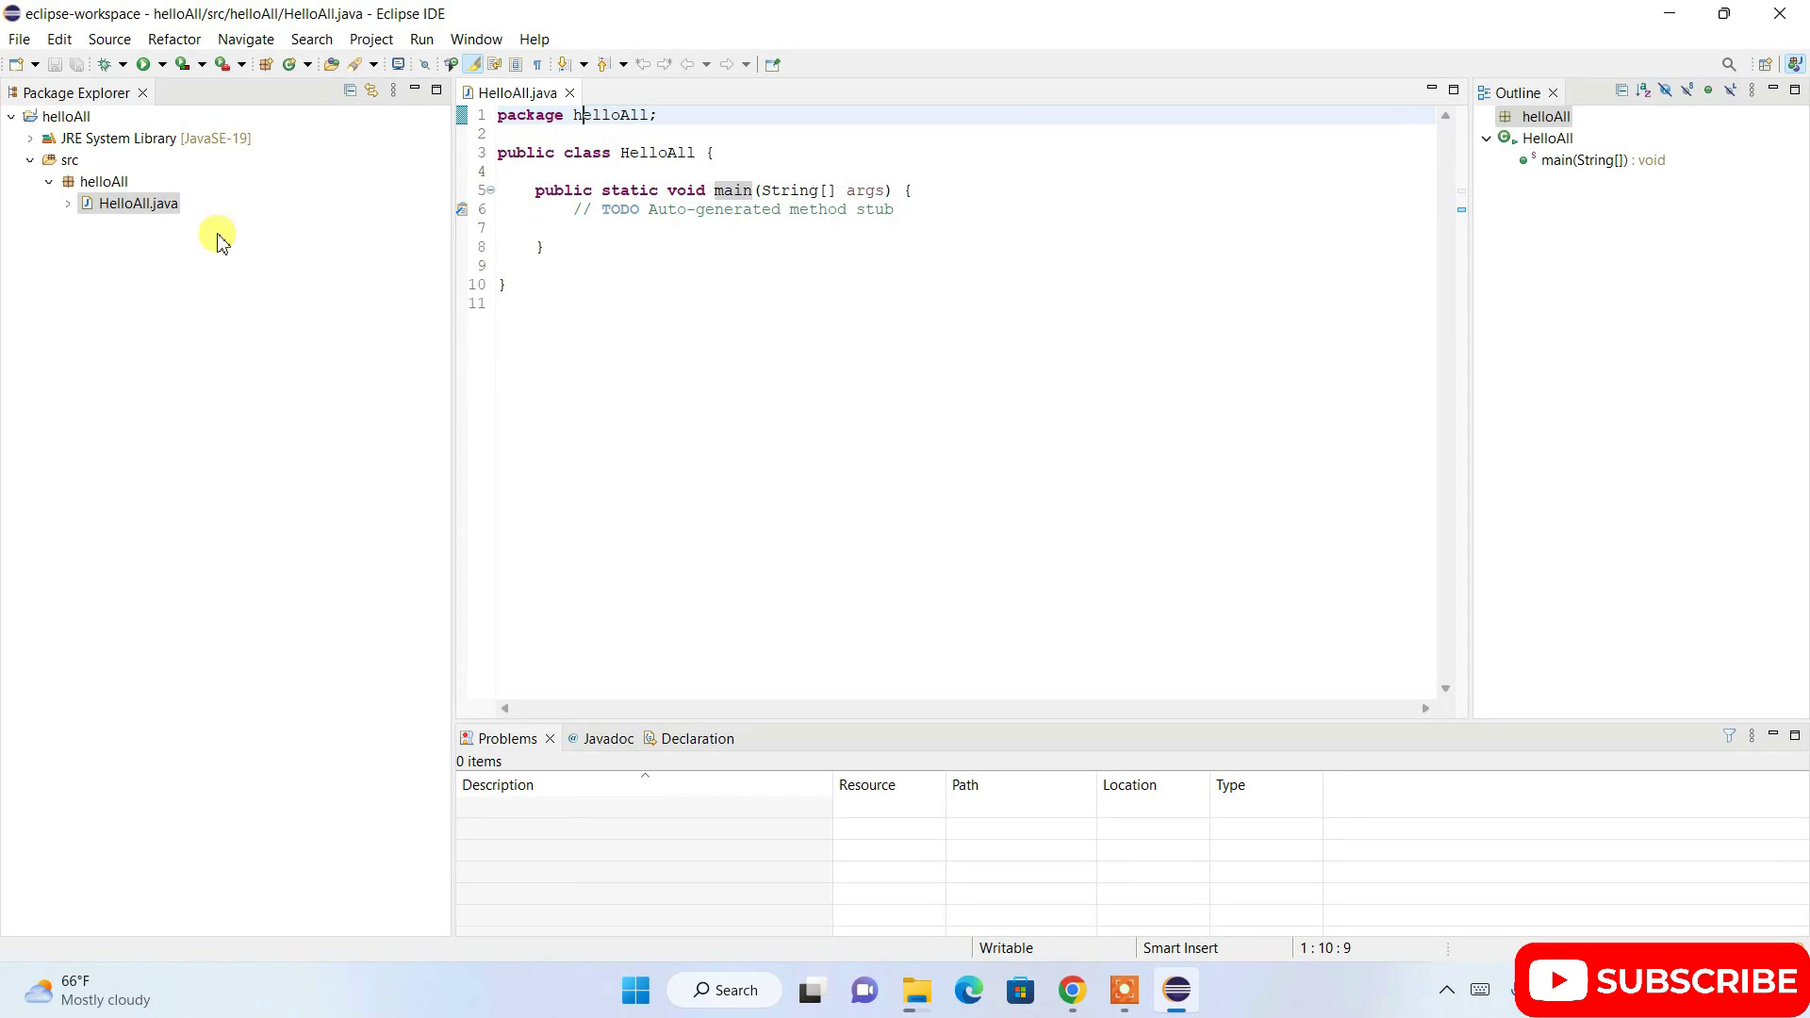
# Step: Add System.out.println("Hello world"); inside main, completing println with content assist
pyautogui.click(941, 202)
pyautogui.press('Return')
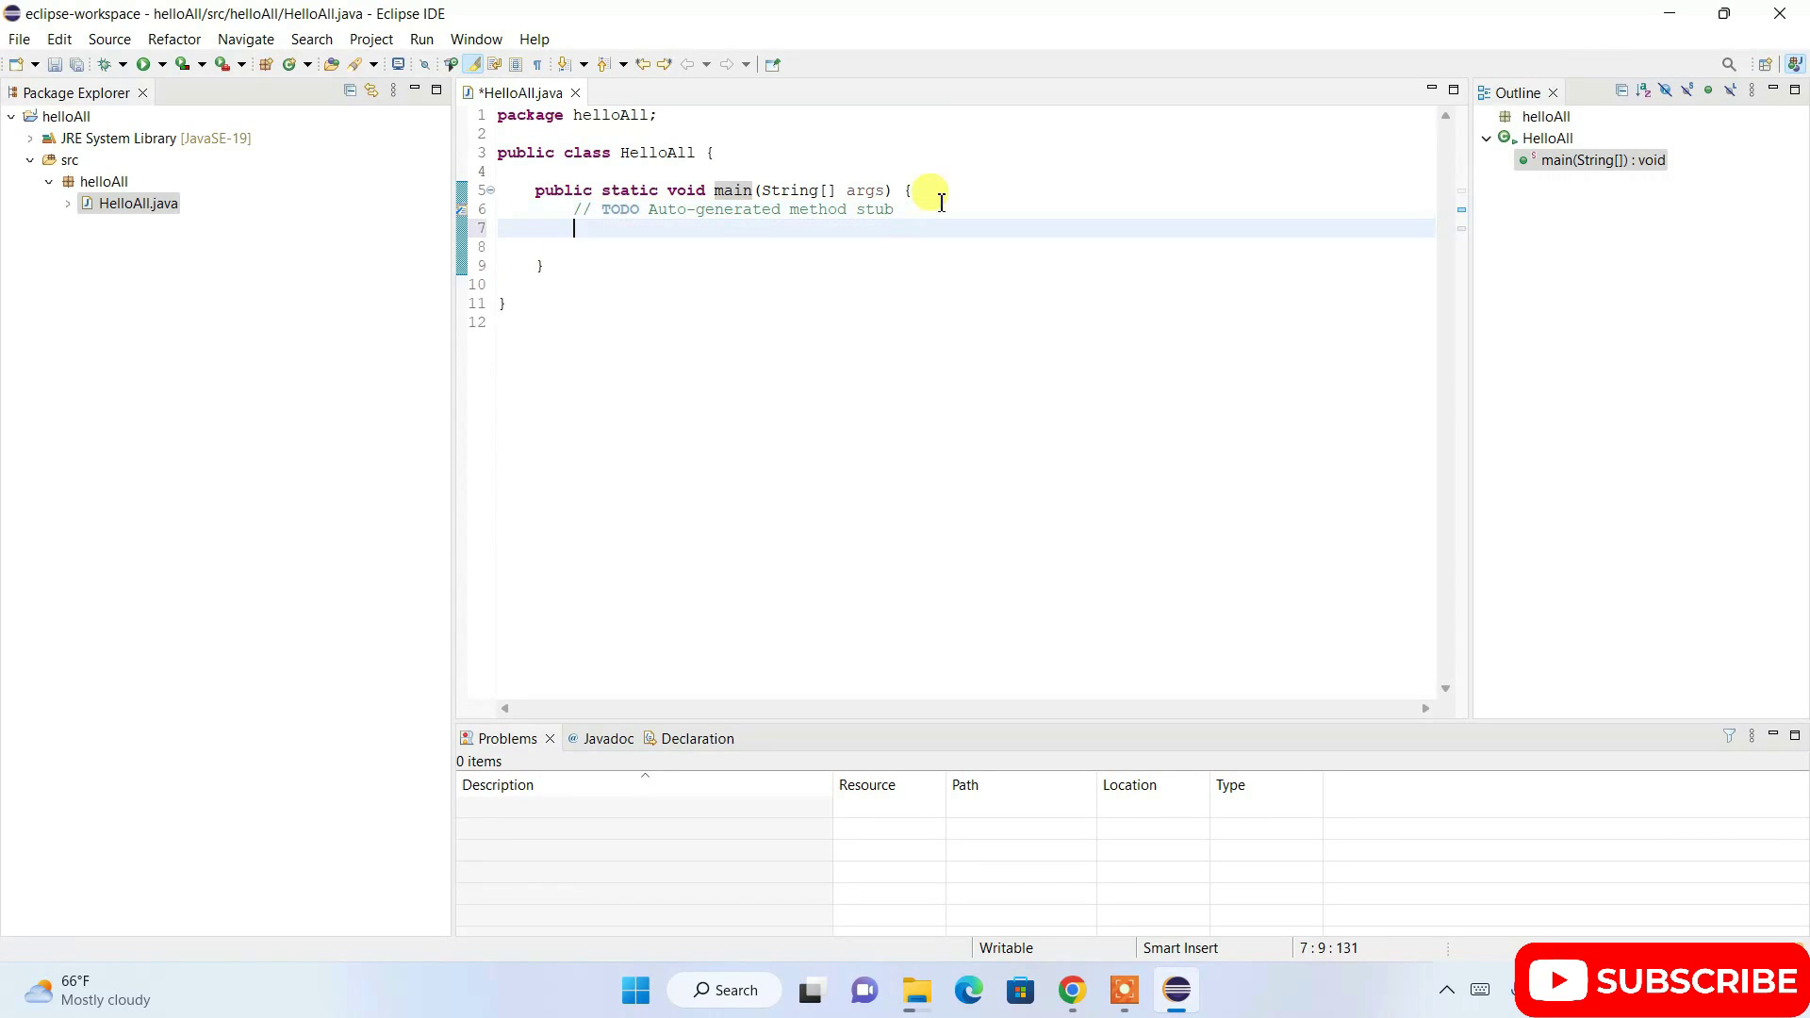
pyautogui.write('Syste')
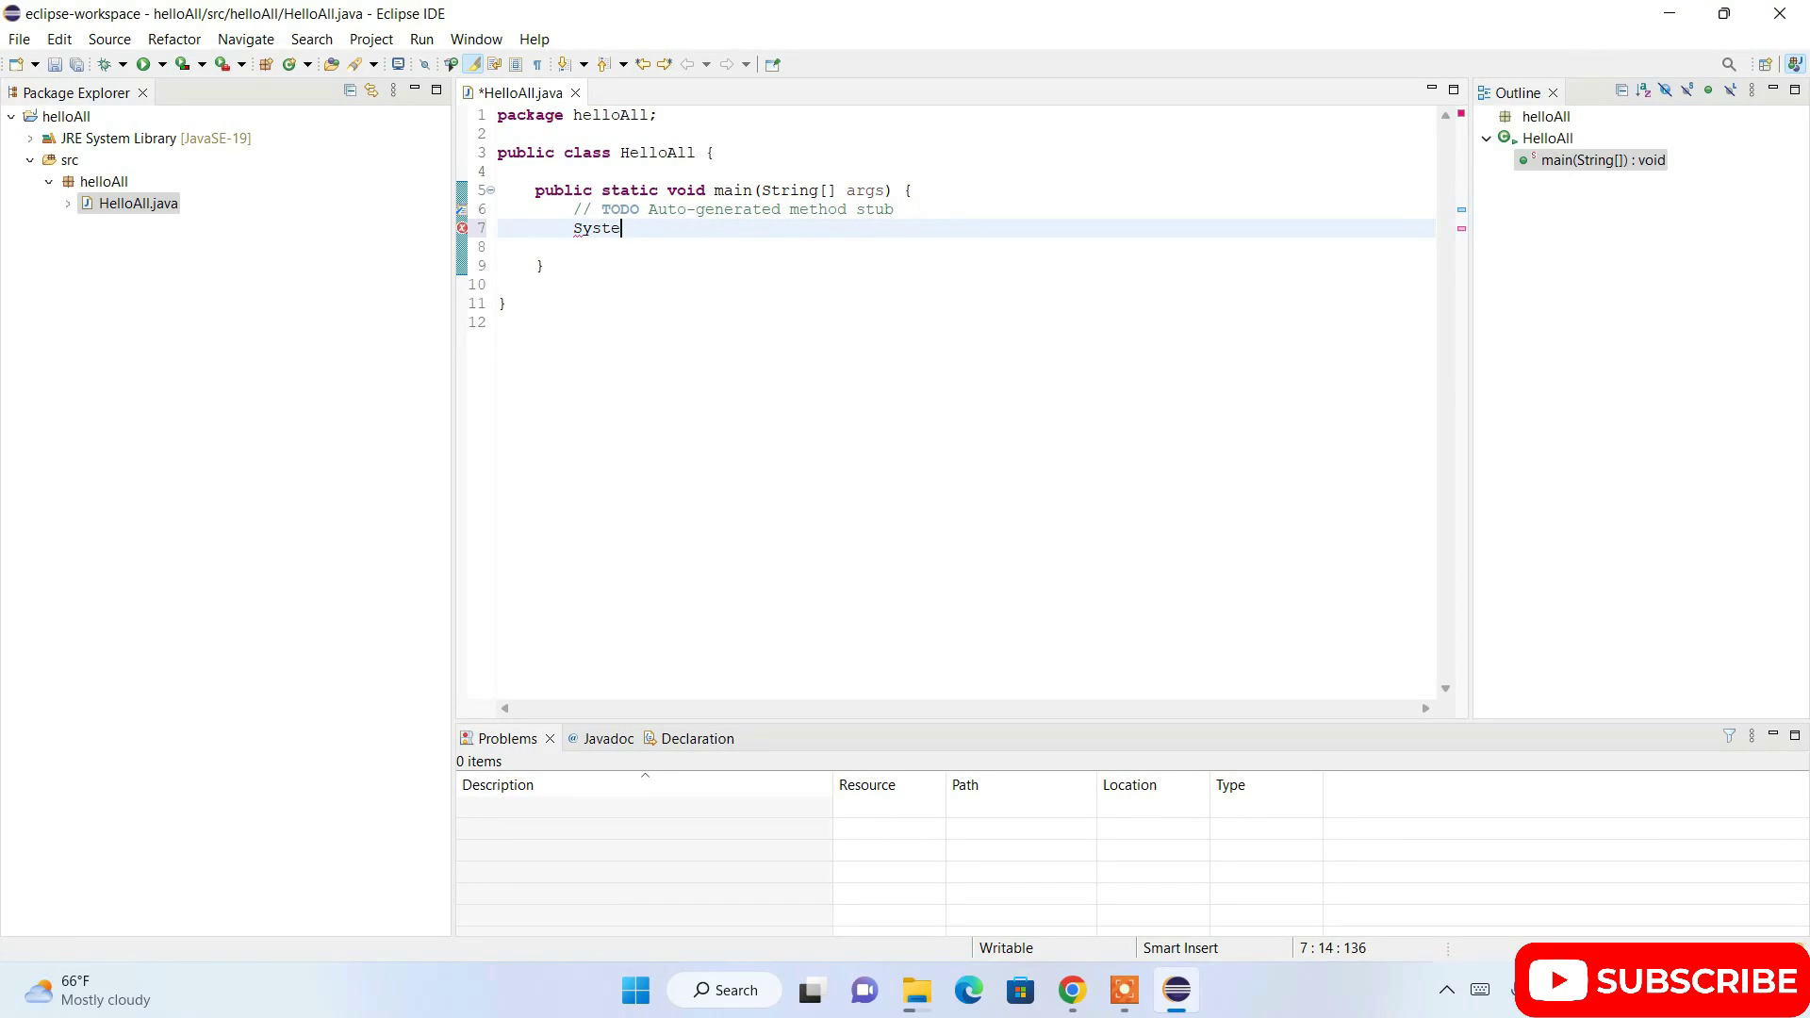
pyautogui.write('m.out.print')
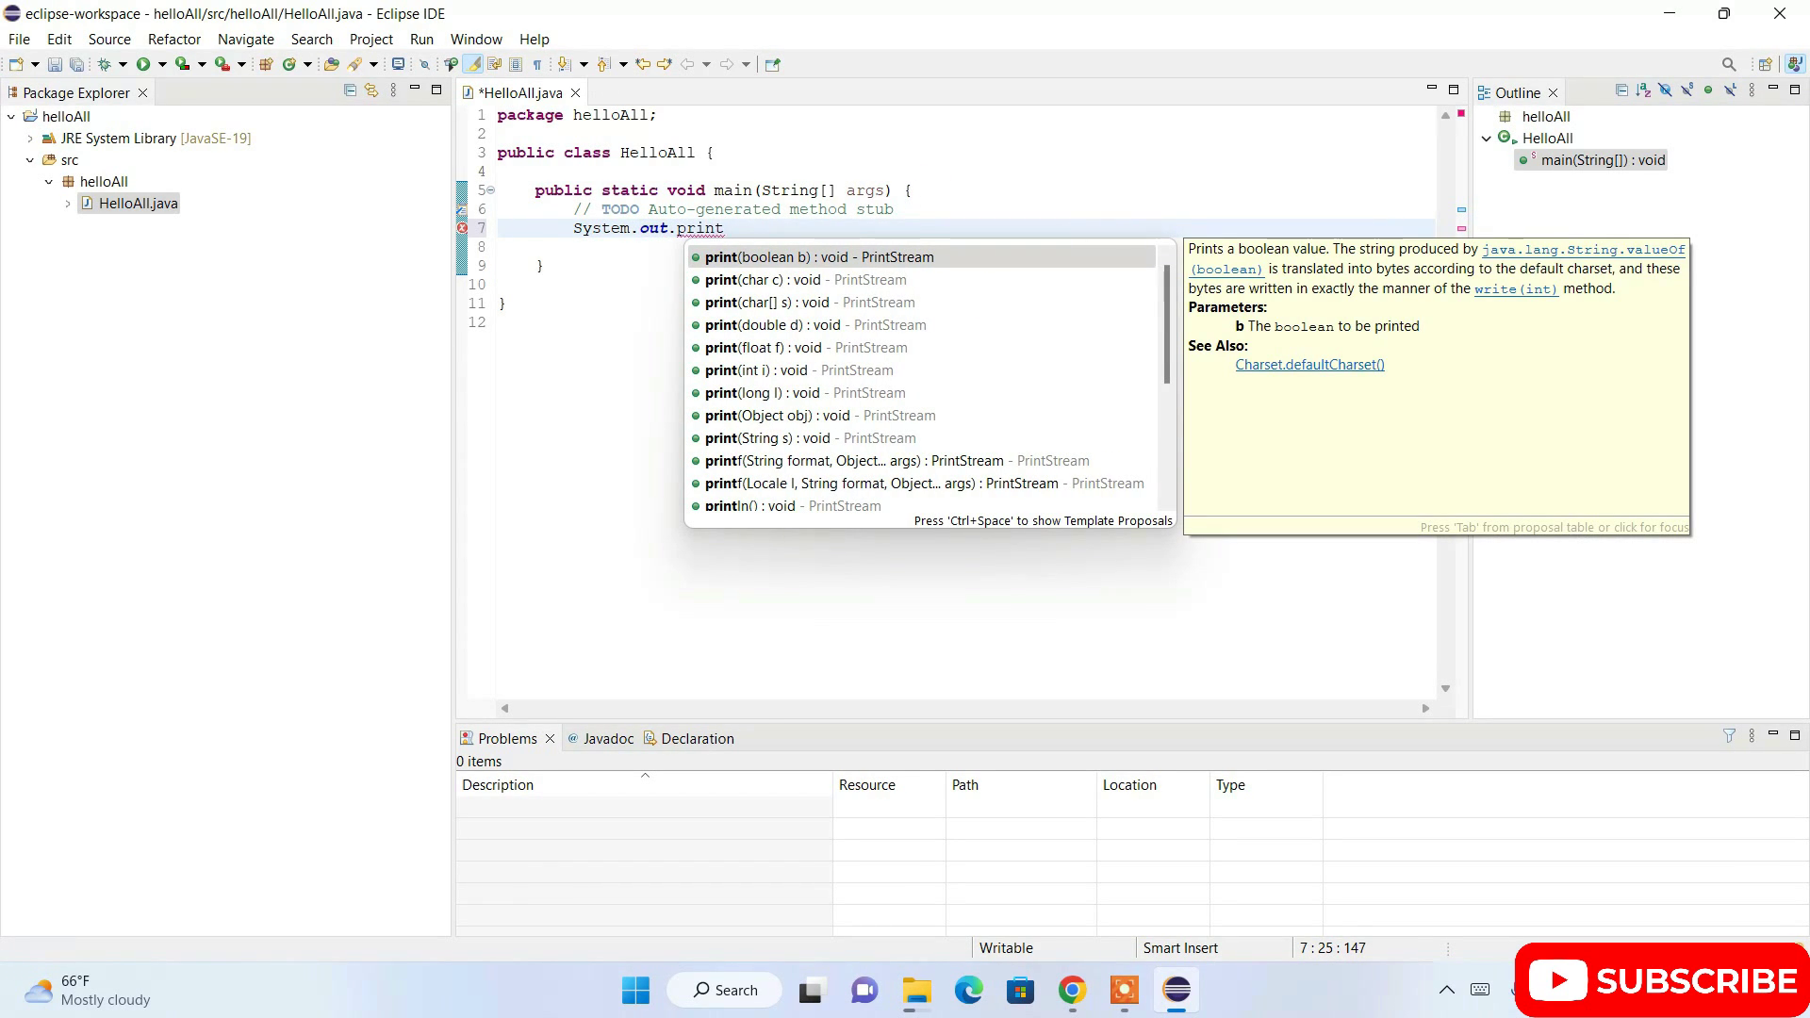
pyautogui.press('Down')
pyautogui.press('Down')
pyautogui.press('Down')
pyautogui.press('Down')
pyautogui.press('Down')
pyautogui.press('Down')
pyautogui.press('Down')
pyautogui.press('Down')
pyautogui.press('Down')
pyautogui.press('Down')
pyautogui.press('Down')
pyautogui.press('Return')
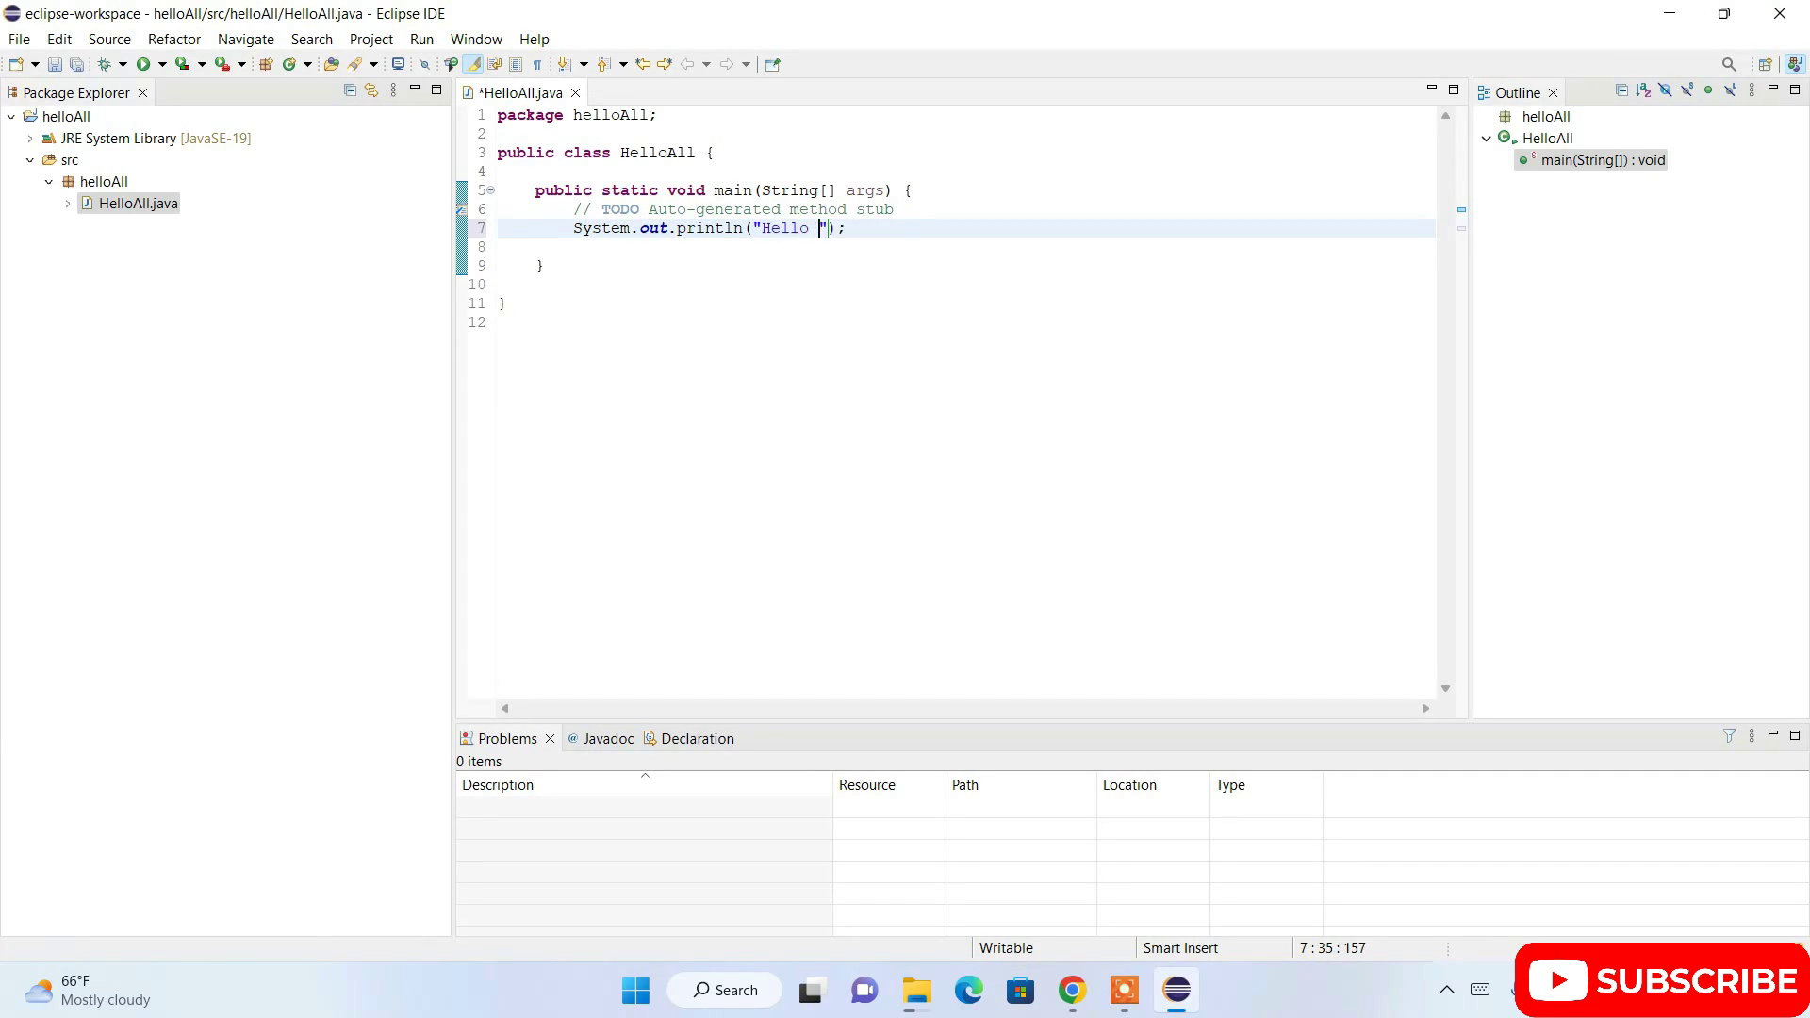
pyautogui.write('d')
pyautogui.click(1011, 226)
pyautogui.moveTo(1011, 226); pyautogui.dragTo(535, 228)
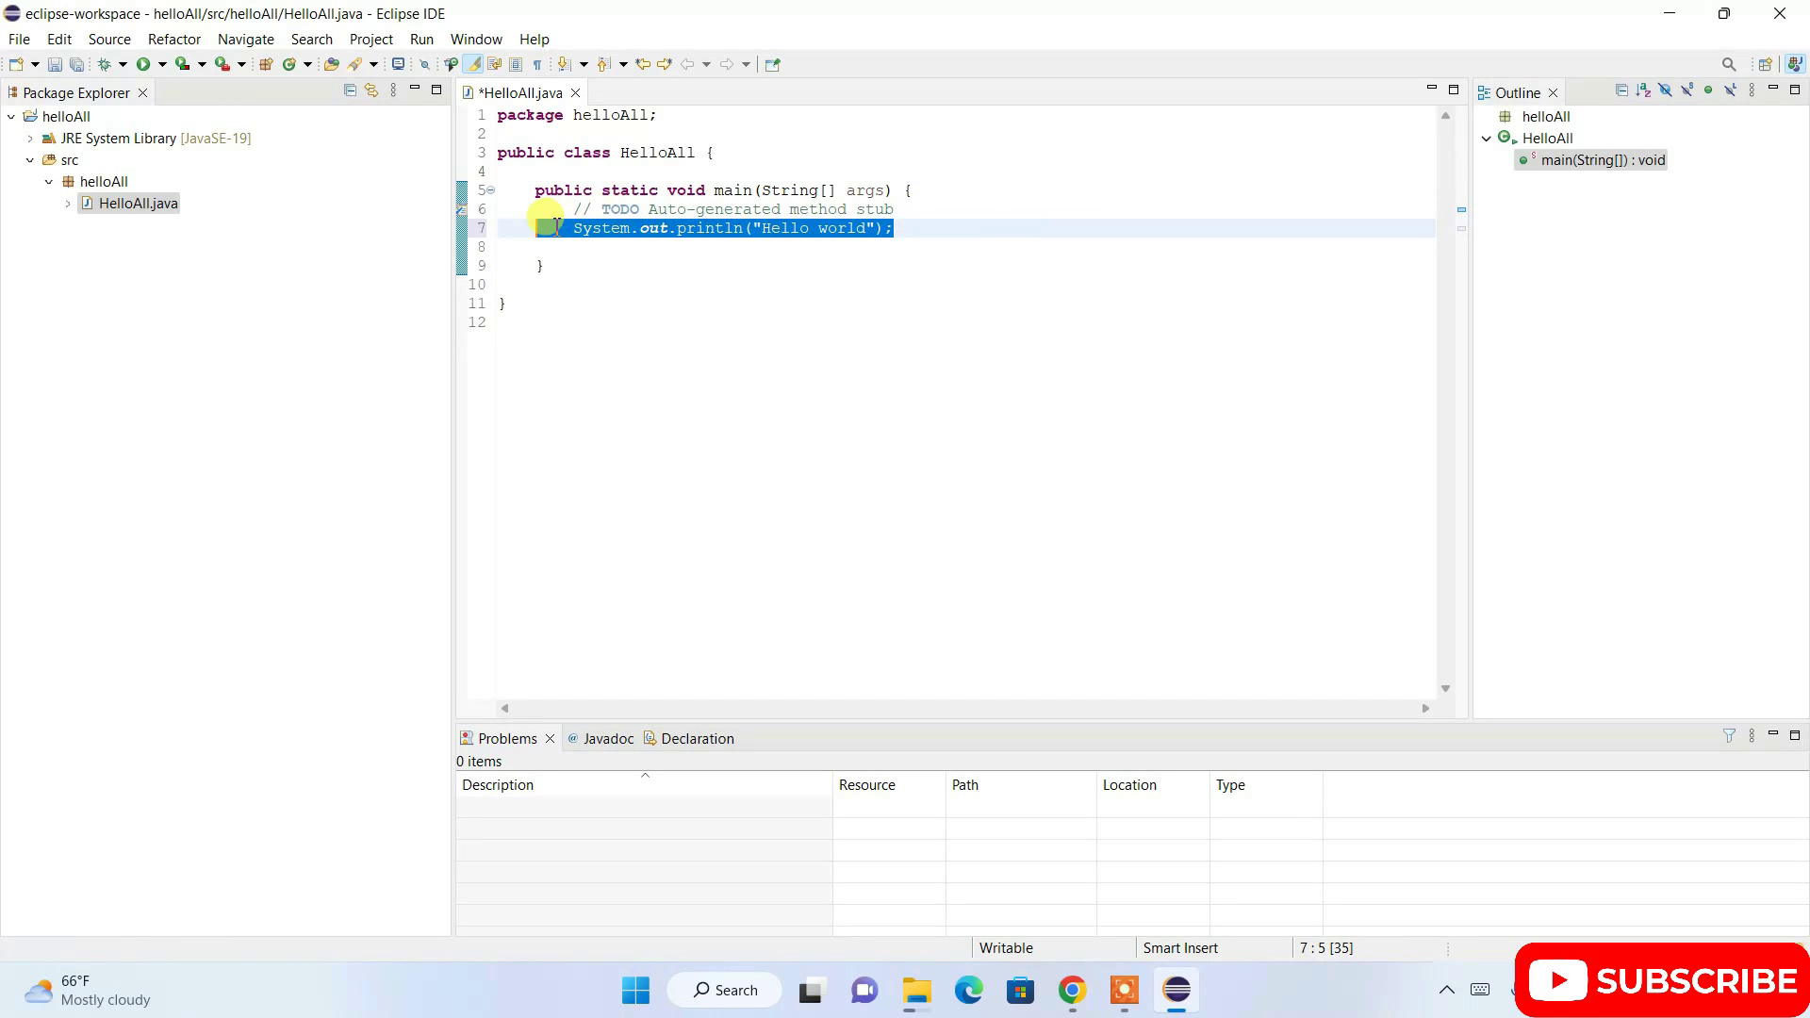
# Step: Save and run HelloAll, then select the Hello world output in the Console
pyautogui.click(143, 66)
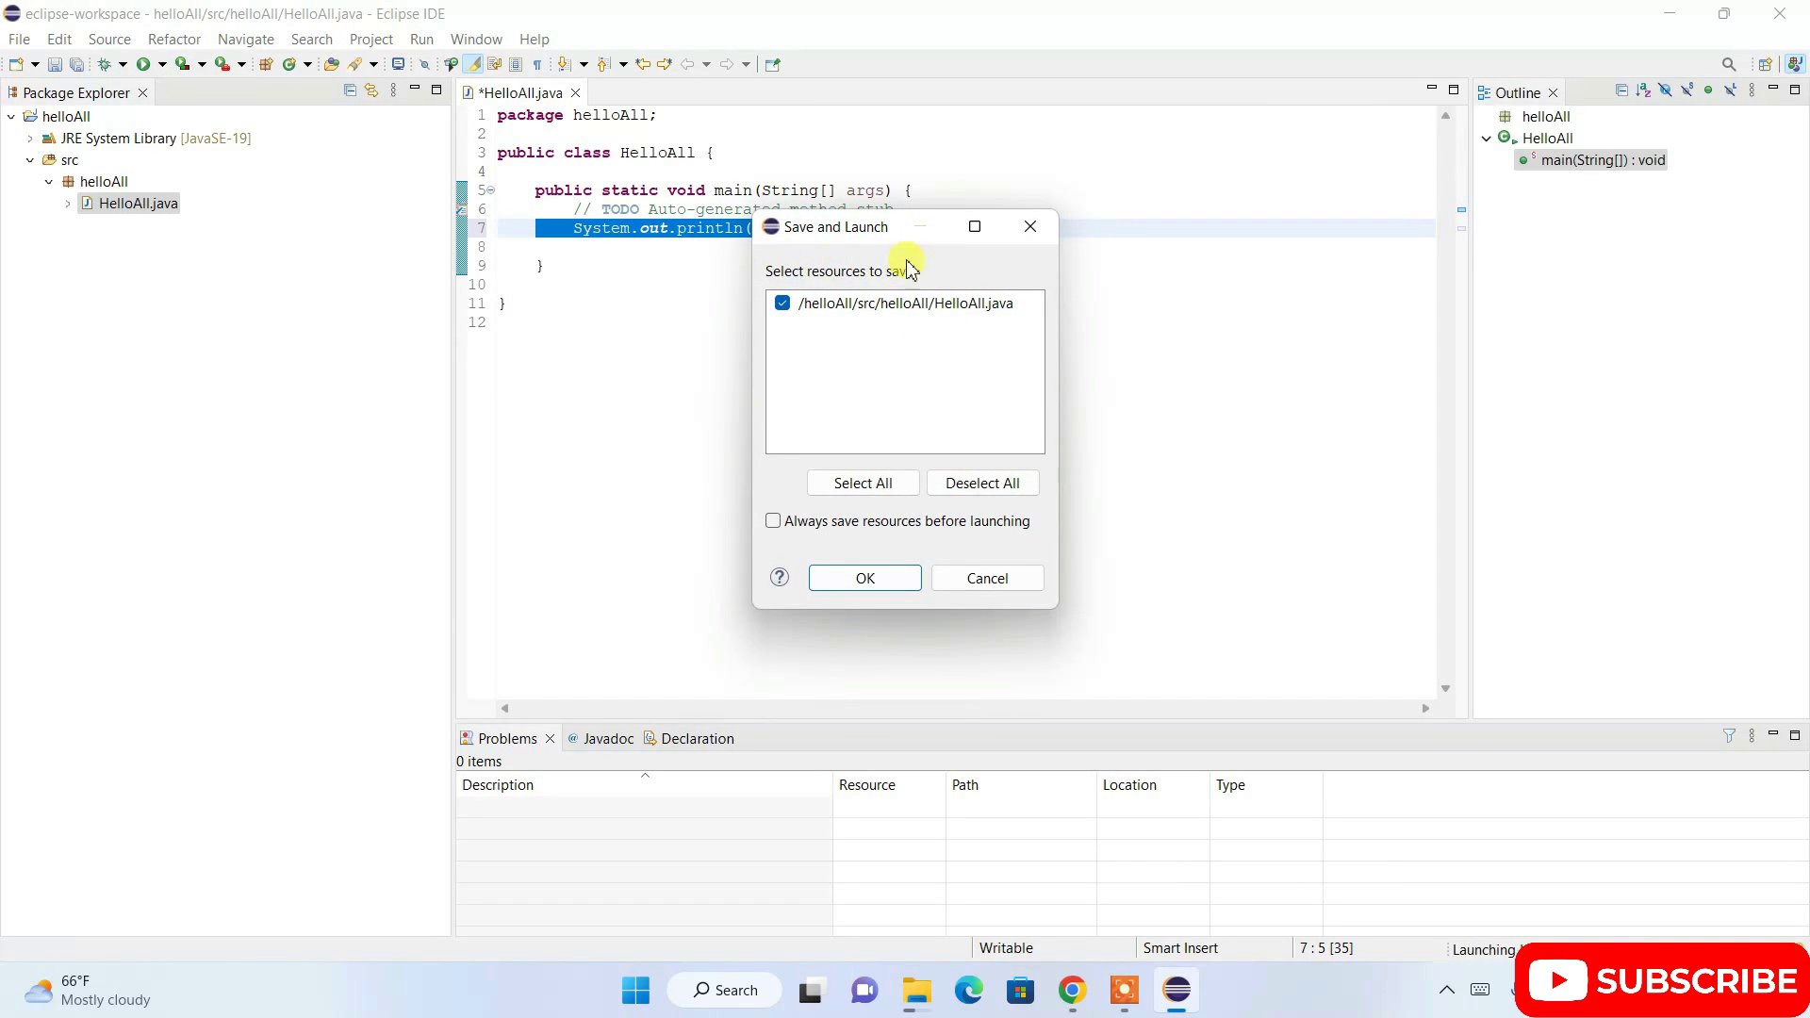
pyautogui.click(868, 579)
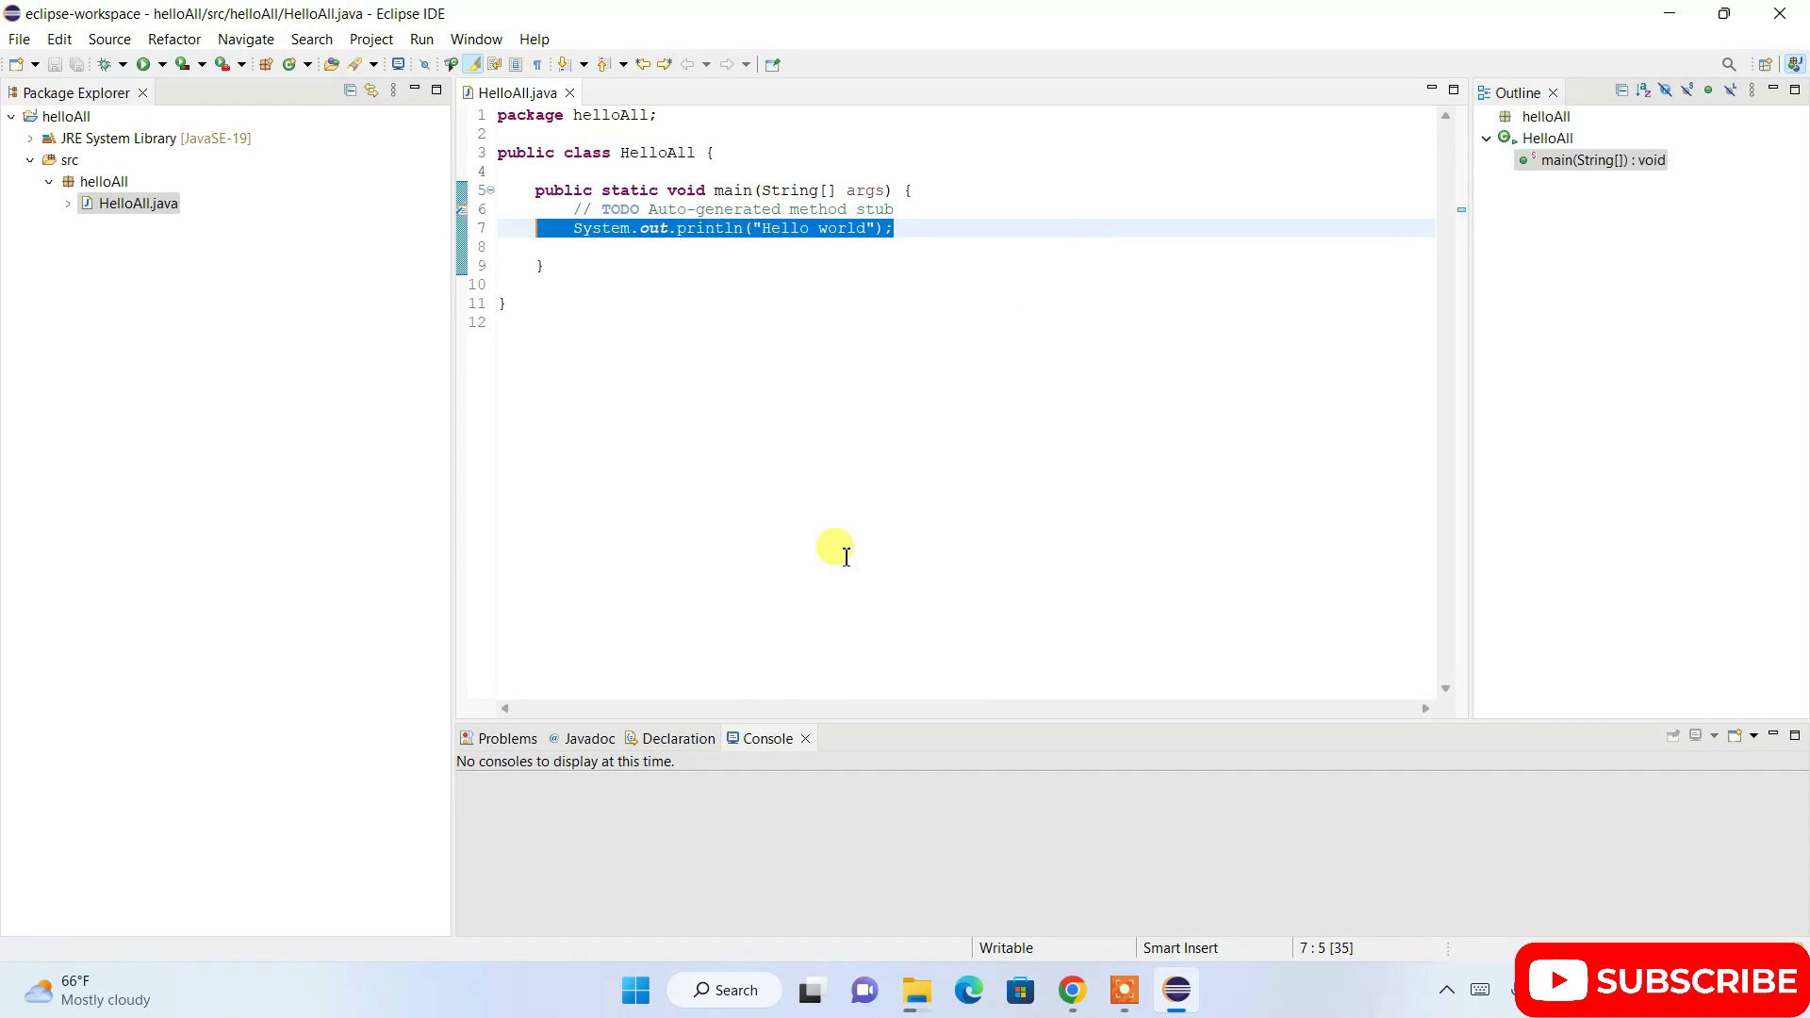
pyautogui.click(669, 290)
pyautogui.moveTo(664, 288); pyautogui.dragTo(415, 102)
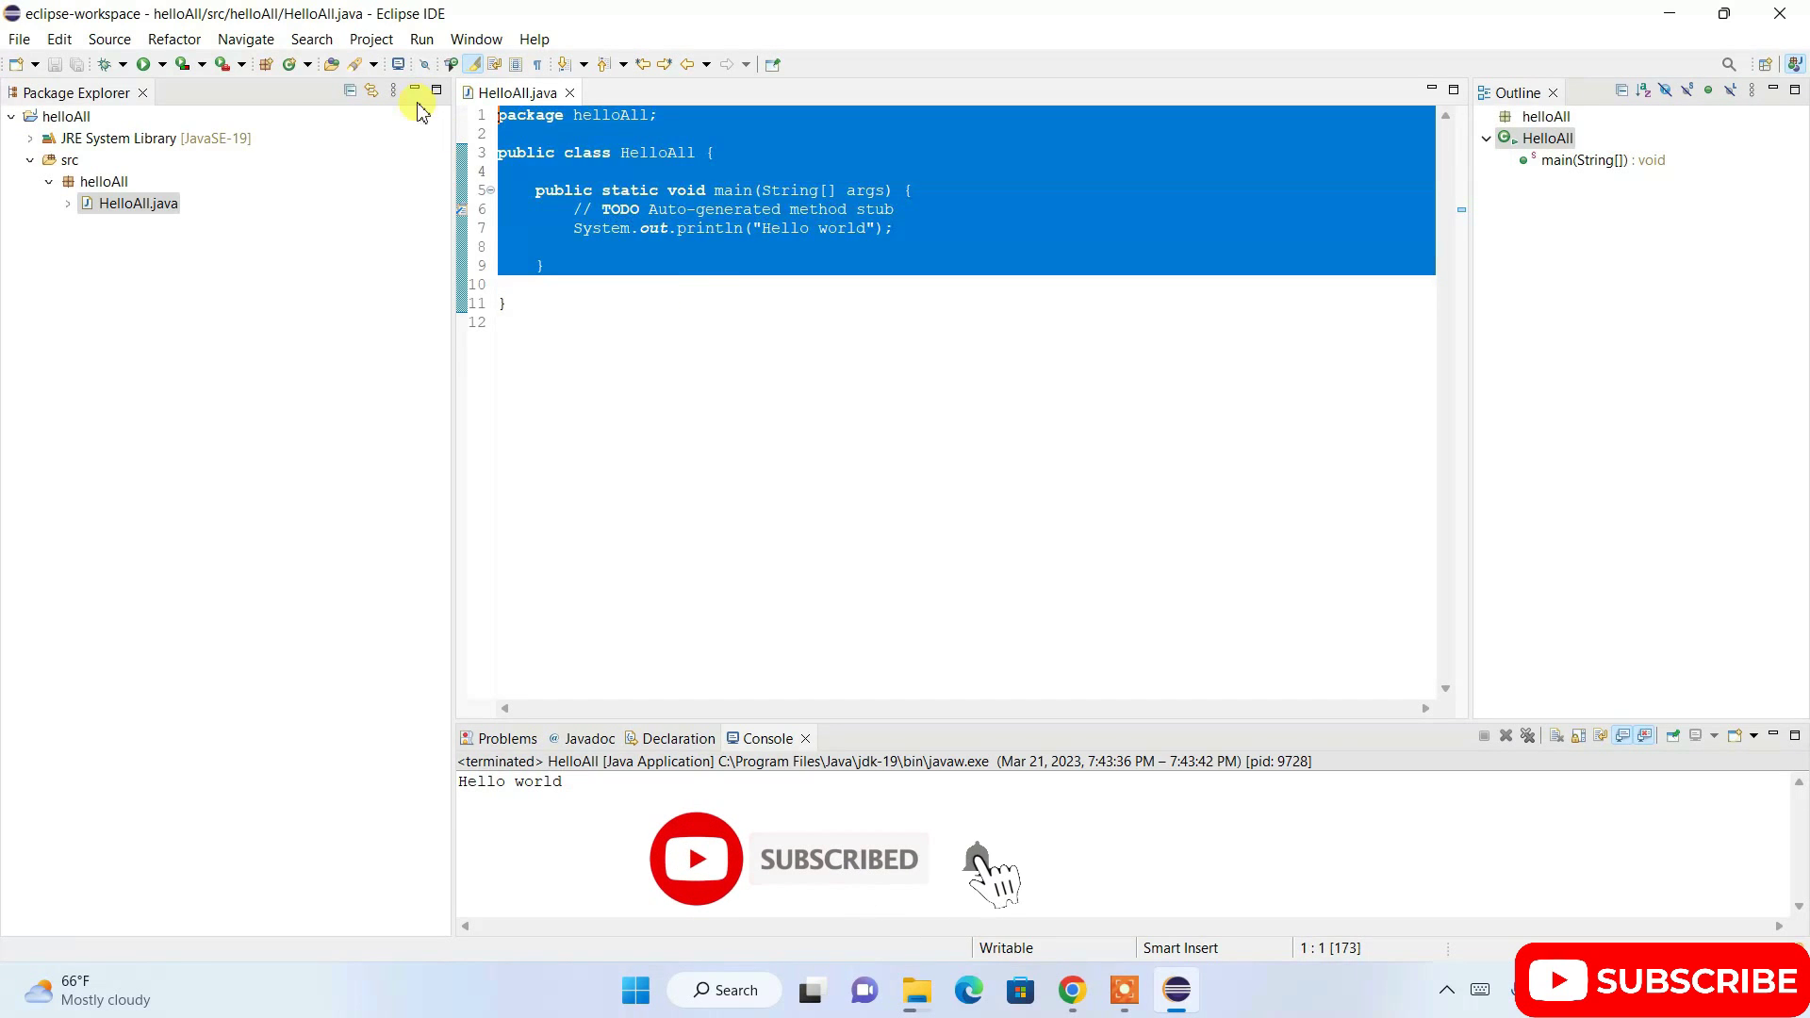
pyautogui.tripleClick(608, 801)
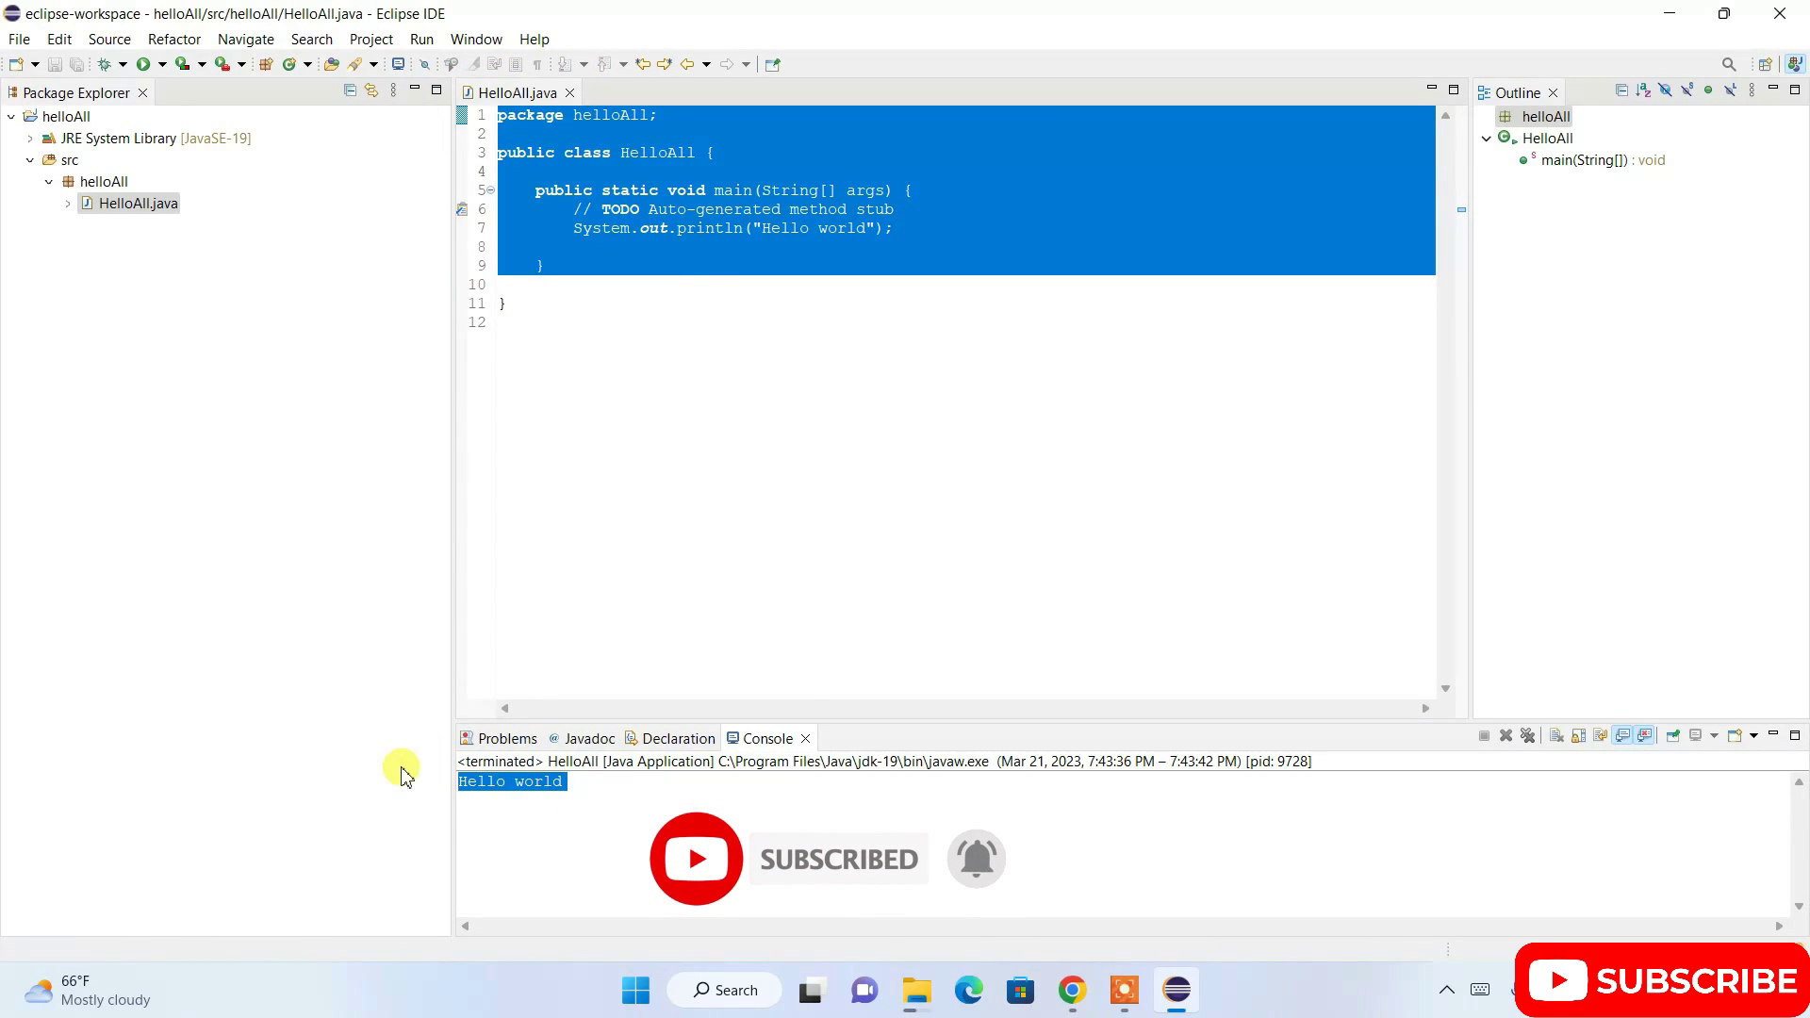